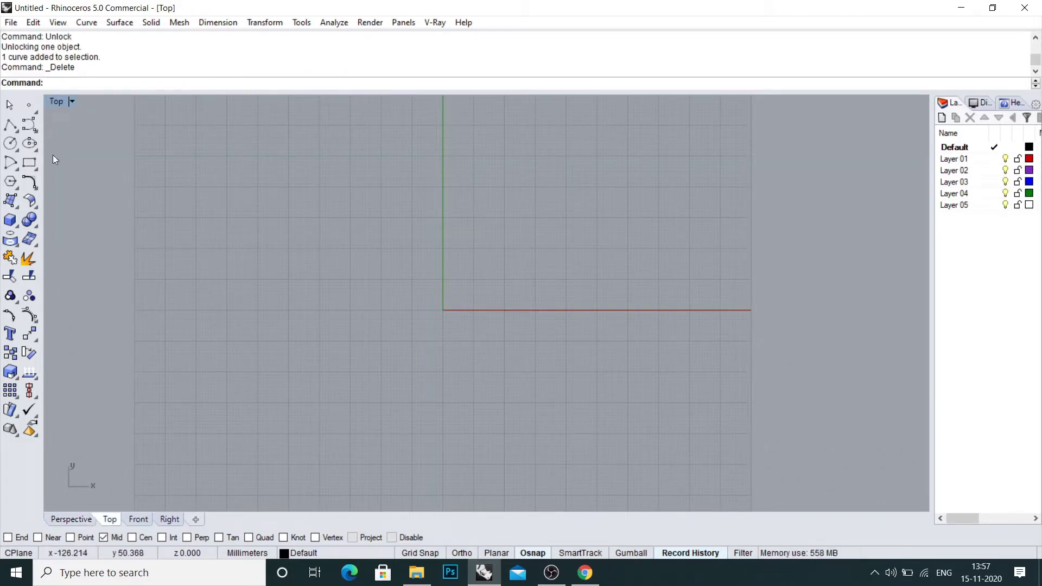
- Draw a 30 x 30 mm rectangle centred on the origin
left_click(34, 168)
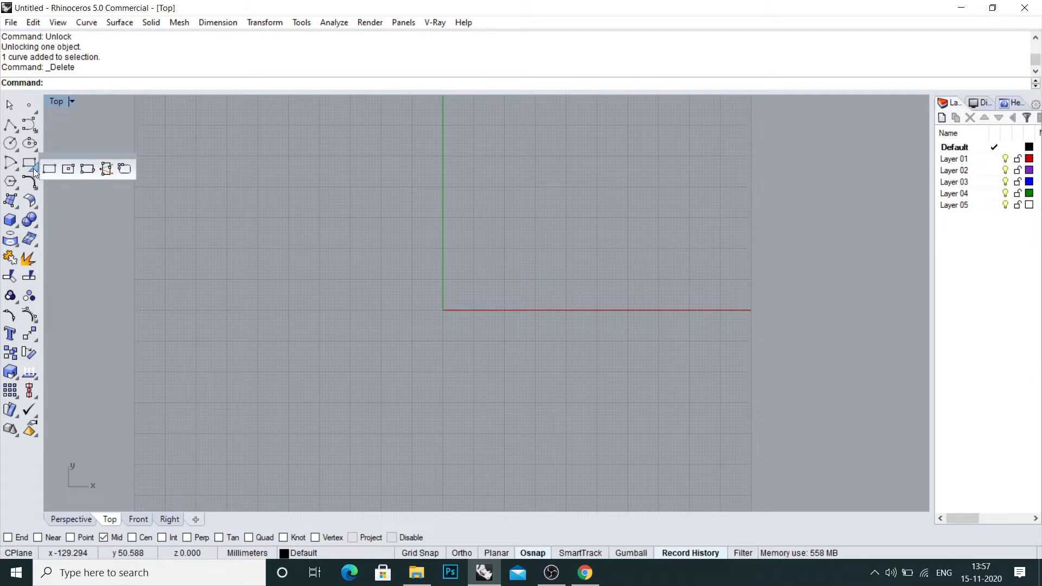
left_click(68, 170)
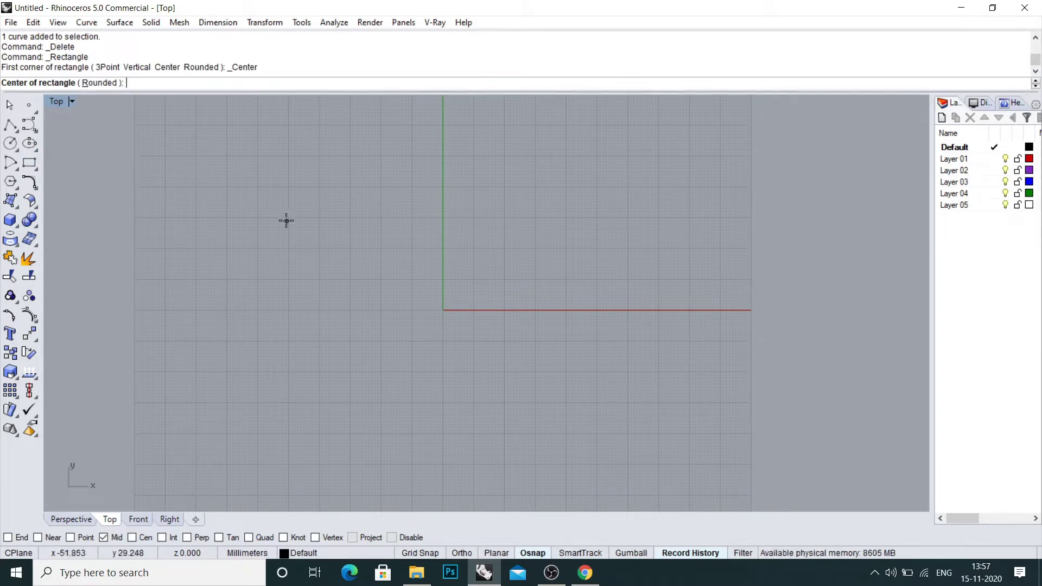
type("0")
key("Return")
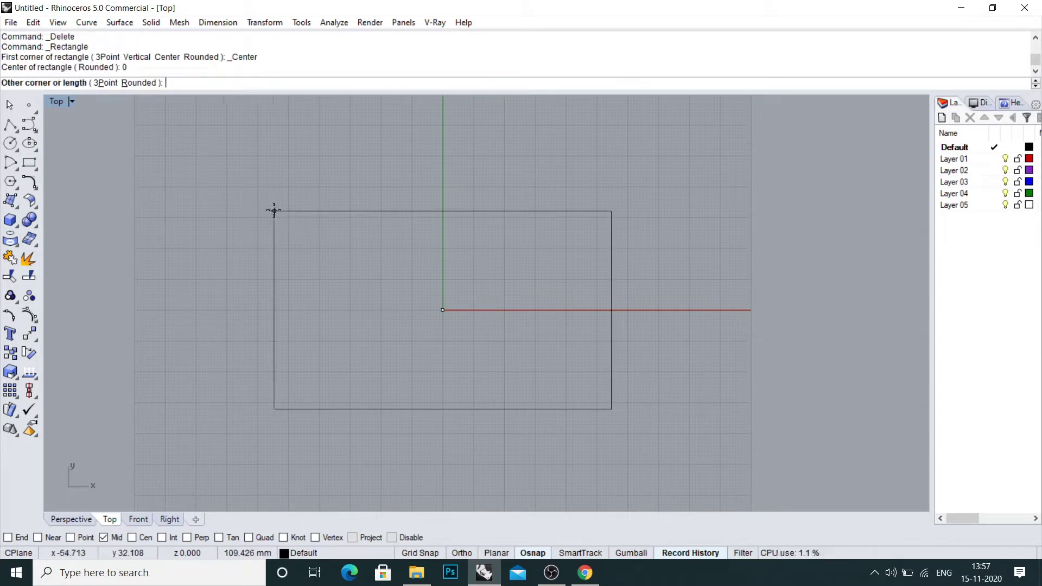
type("30")
key("Return")
type("30")
key("Return")
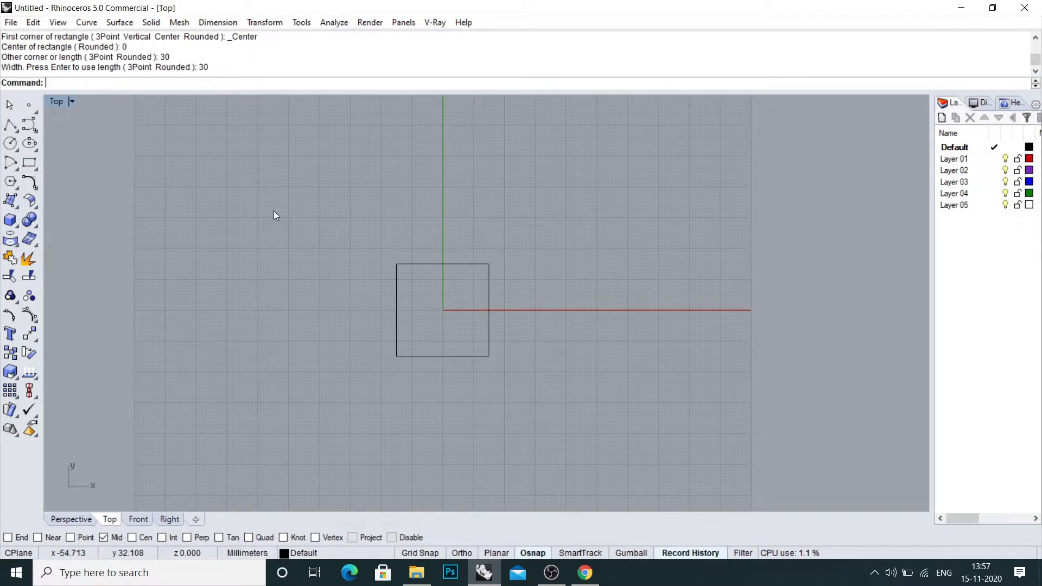
- Lock the 30 mm square so it stays as a reference frame
scroll(276, 390, "up", 2)
left_click_drag(453, 313, 276, 389)
type("l")
key("Return")
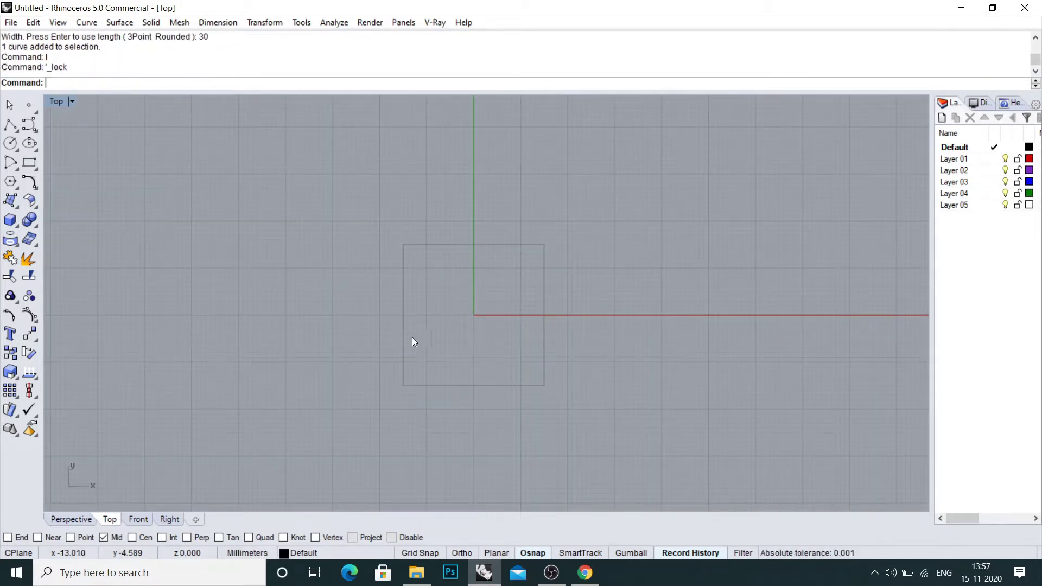
right_click_drag(412, 337, 390, 339)
key("F7")
key("F7")
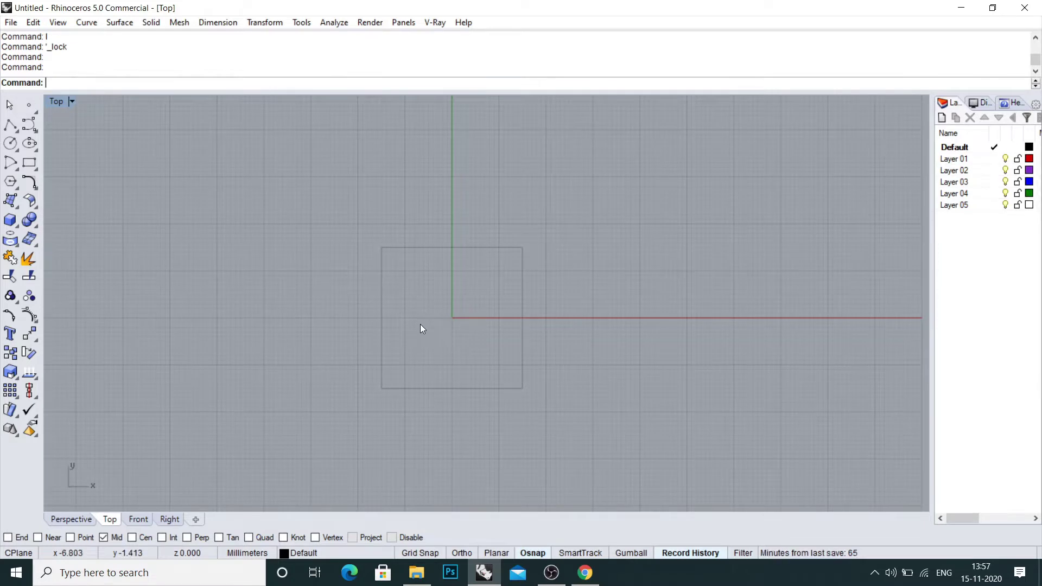
- Draw an interpolated curve from the origin up and to the left, curling inward at its upper end to form the outer lobe
left_click(34, 129)
left_click(73, 134)
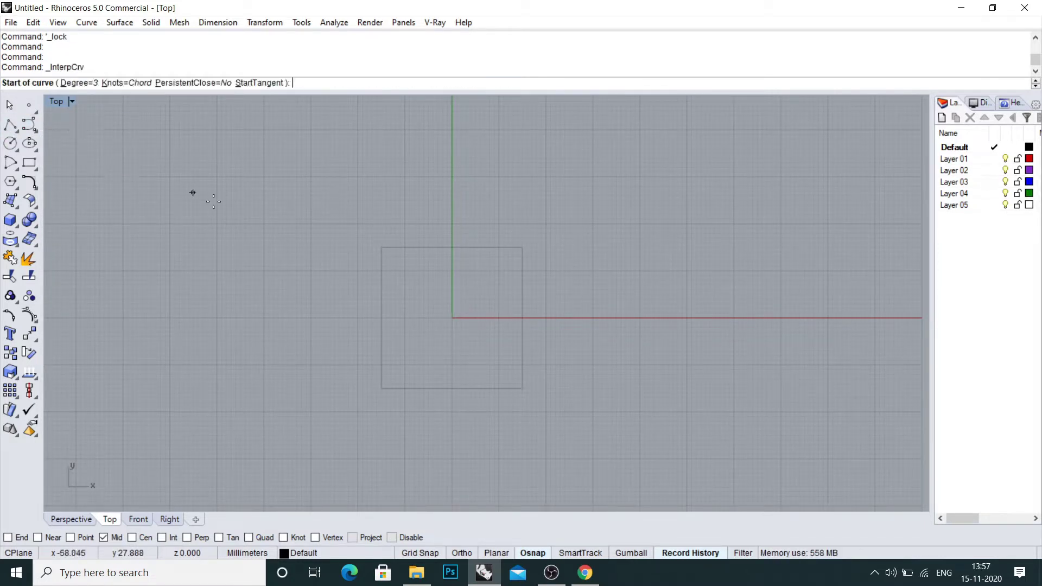
type("0")
key("Return")
scroll(386, 307, "up", 3)
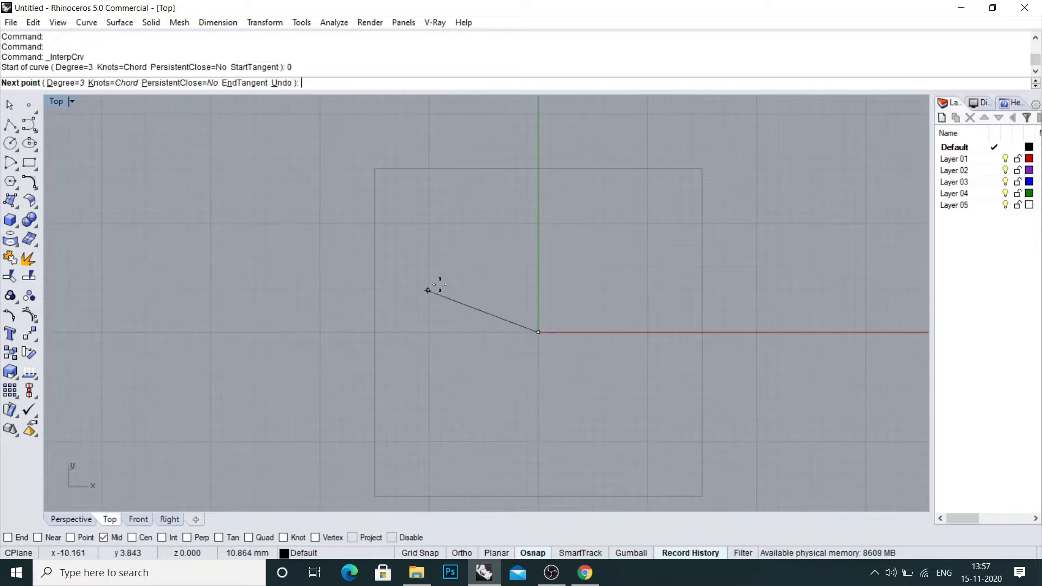
scroll(492, 275, "up", 2)
left_click(496, 278)
left_click(473, 240)
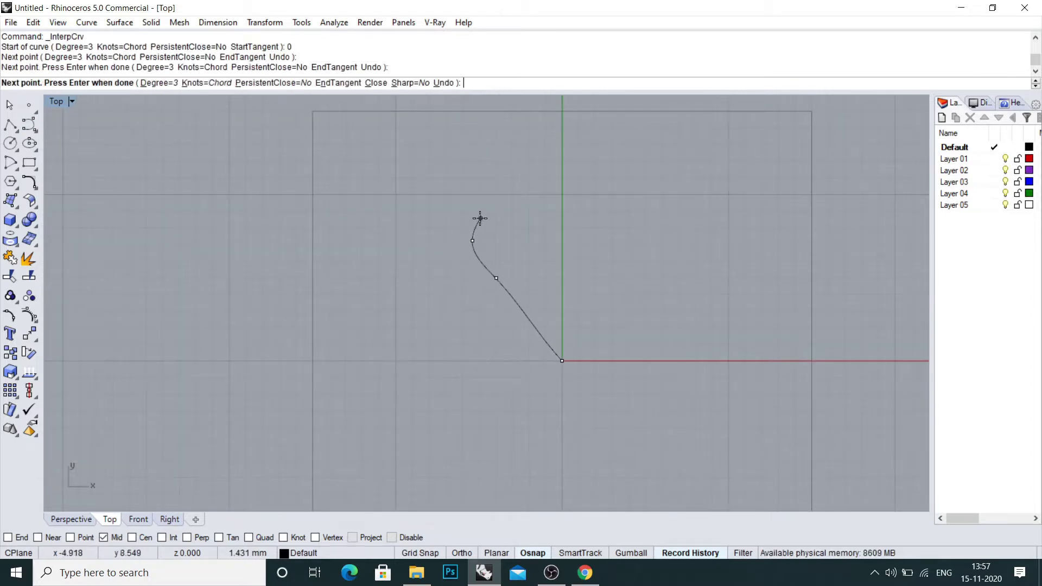
left_click(479, 219)
left_click(501, 217)
key("Return")
- Set object snaps to endpoint only and draw a second interpolated lobe curve starting from the first curve's upper end
key("Return")
scroll(502, 218, "up", 2)
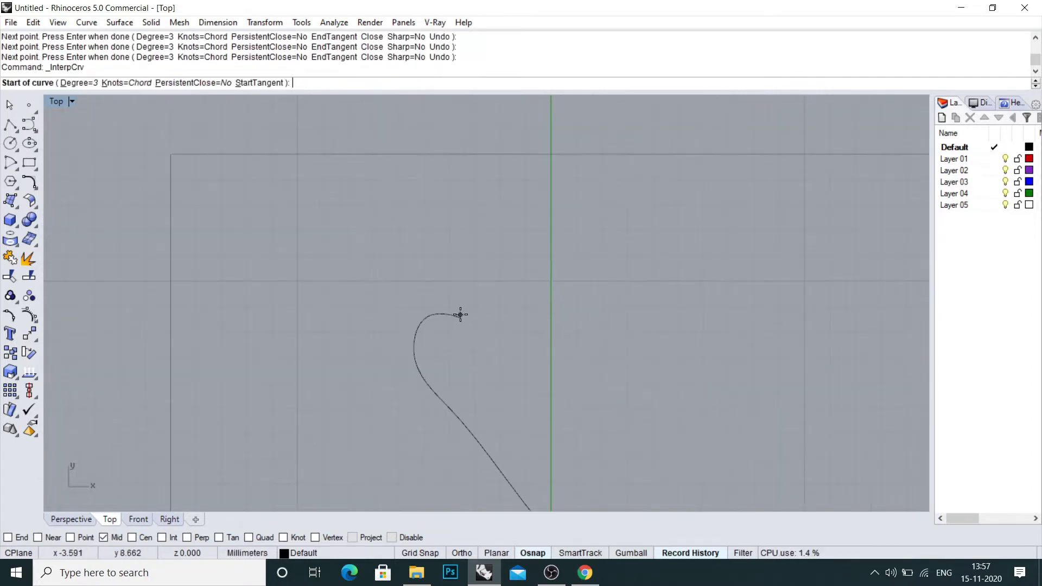
type("ose")
key("Return")
left_click(460, 317)
left_click(462, 282)
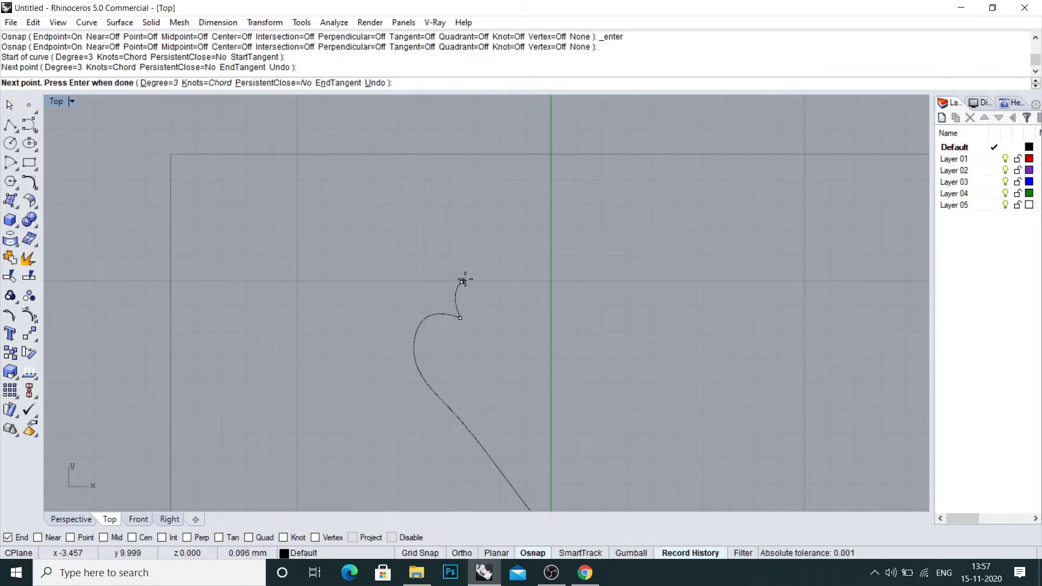
left_click(487, 266)
left_click(512, 273)
key("Return")
- Mirror both lobe curves across the vertical axis through the origin
right_click_drag(512, 272, 500, 314)
scroll(499, 314, "down", 4)
left_click_drag(495, 323, 427, 383)
type("mi")
key("Return")
type("0")
key("Return")
left_click(527, 350)
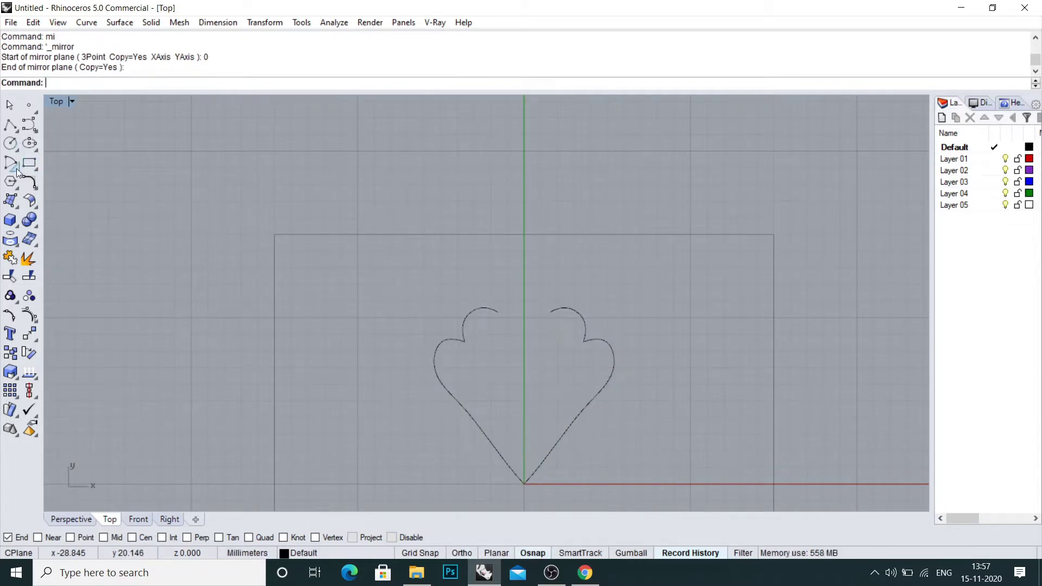
- Close the gap at the petal's tip with a start, end, direction arc bulging upward between the two inner lobe ends
mouse_move(14, 169)
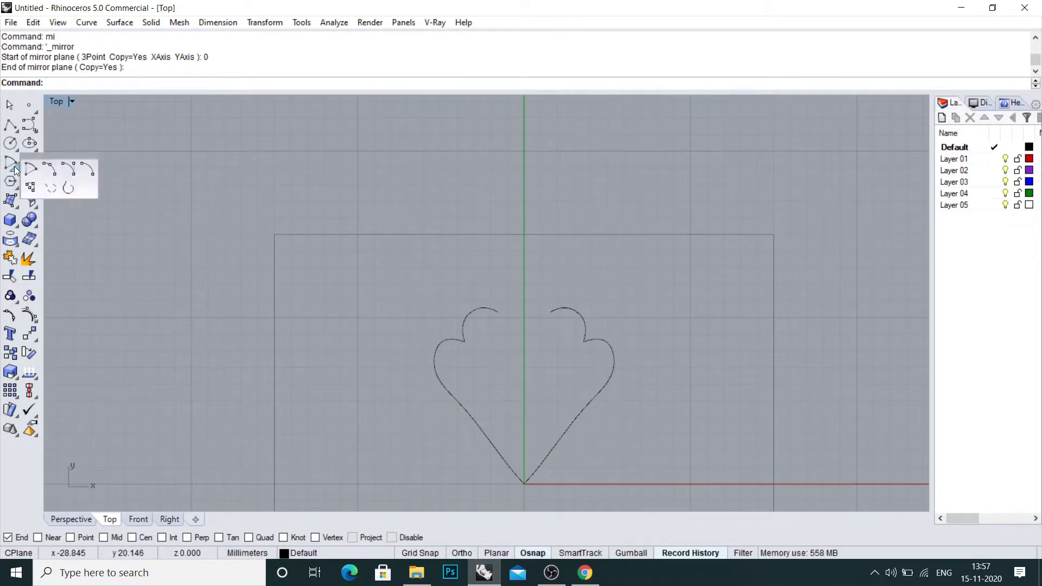
left_click(50, 170)
scroll(488, 314, "up", 2)
left_click(484, 304)
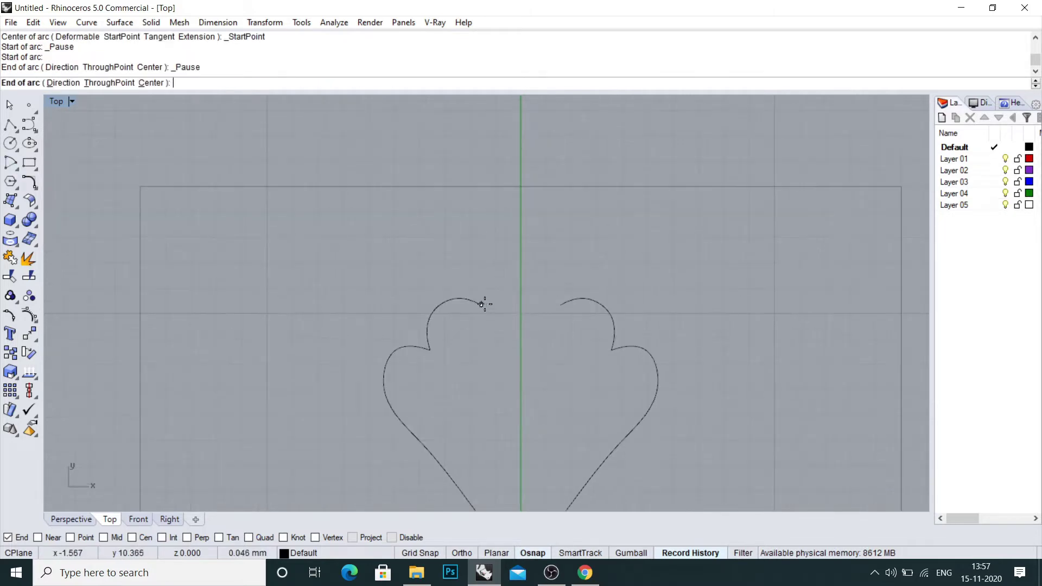
left_click(560, 305)
left_click(468, 256)
scroll(467, 256, "down", 3)
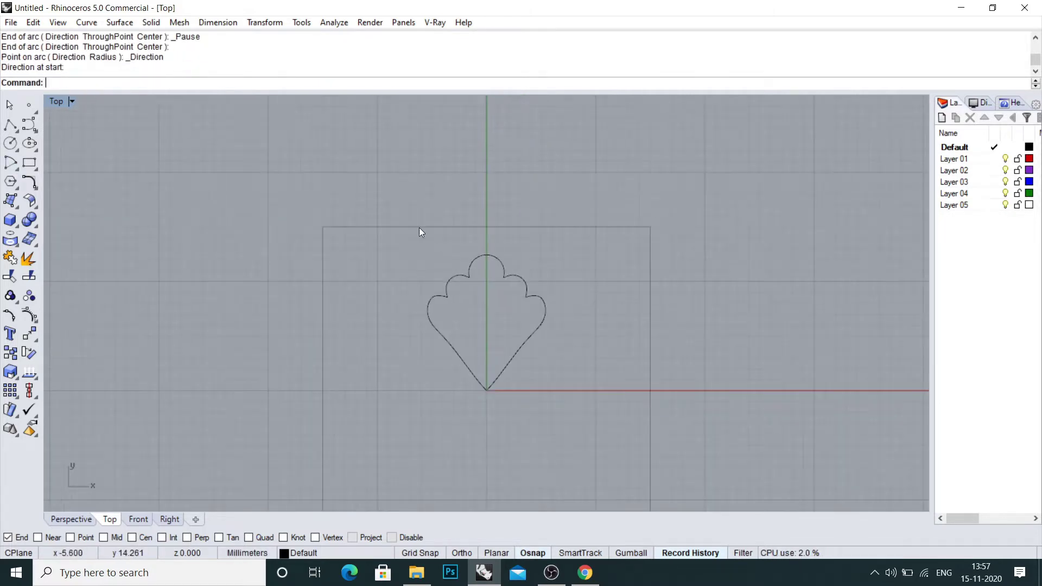
- Turn on the petal curves' control points and move the left side's first point above the origin slightly inward and up
left_click_drag(583, 432, 583, 432)
scroll(519, 374, "up", 3)
key("F10")
scroll(421, 369, "up", 2)
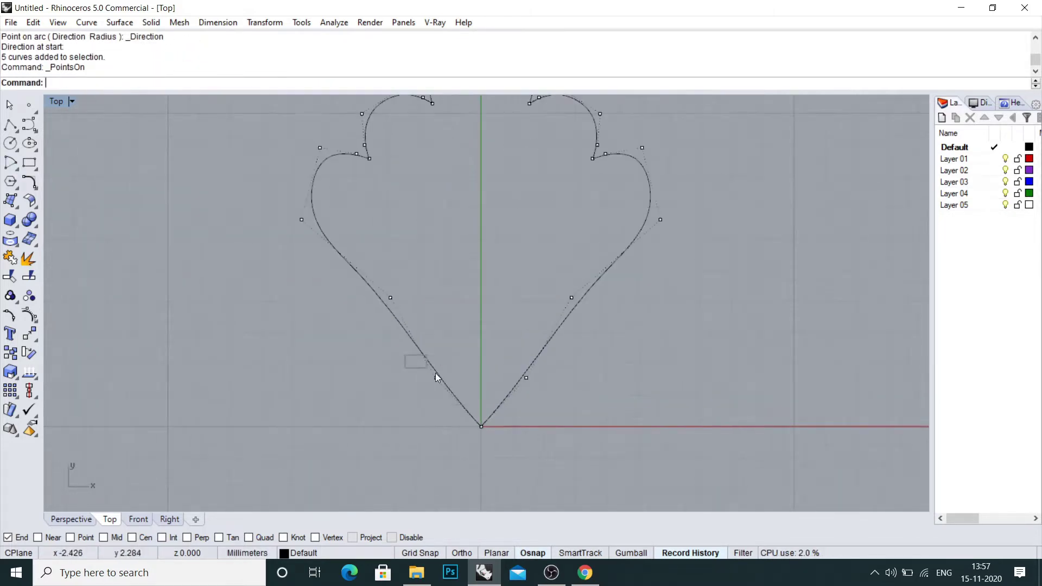
left_click(436, 377)
scroll(453, 365, "up", 2)
type("m")
key("Return")
left_click(449, 353)
left_click(455, 341)
scroll(455, 343, "down", 4)
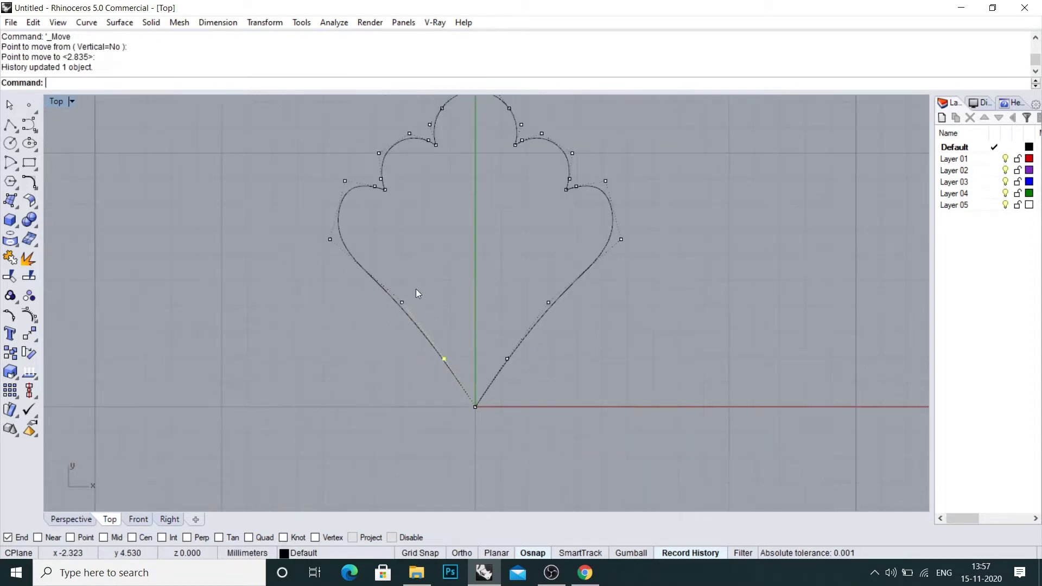
- Move the left side curve's next control point up from the base slightly outward and down
left_click_drag(421, 317, 421, 317)
type("m")
key("Return")
left_click(445, 282)
left_click(442, 285)
right_click_drag(442, 285, 440, 385)
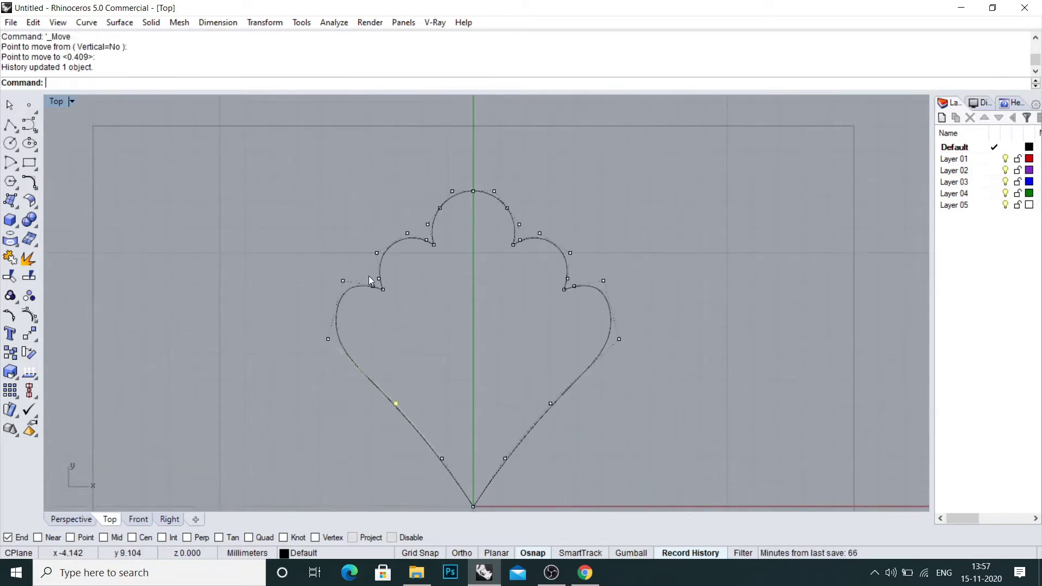
- Round the outer left lobe by moving its upper control points outward, and hide the control points
scroll(369, 276, "up", 8)
left_click_drag(362, 268, 342, 333)
type("m")
key("Return")
left_click(373, 325)
left_click(367, 313)
scroll(366, 317, "down", 2)
type("m")
key("Return")
left_click(361, 339)
left_click(355, 346)
scroll(354, 347, "down", 6)
key("Escape")
key("Escape")
scroll(412, 358, "down", 2)
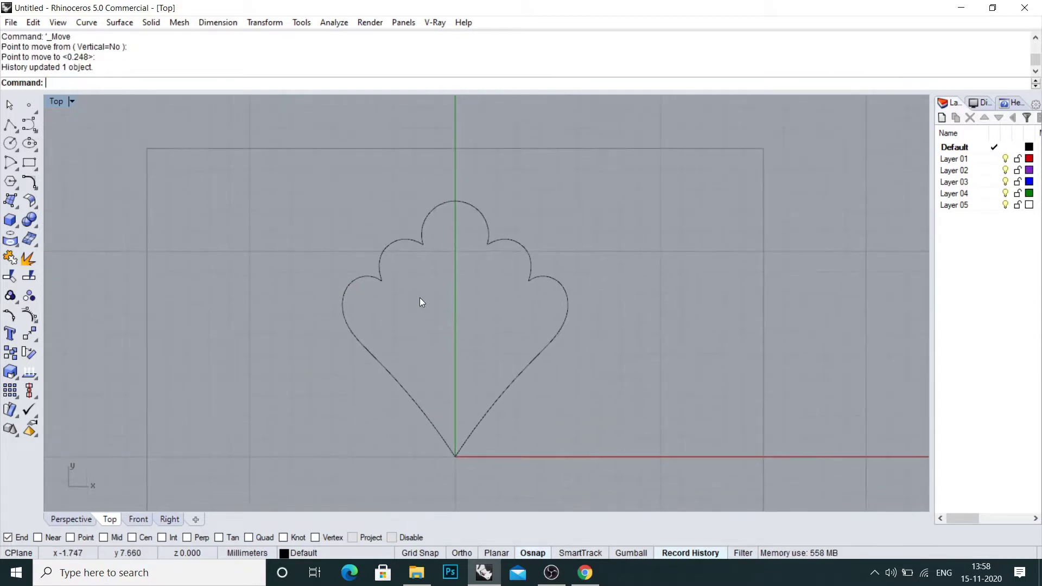
- Narrow the petal's top lobe by scaling its control points horizontally about the origin with Scale1D
key("ctrl+a")
scroll(424, 228, "up", 2)
key("F10")
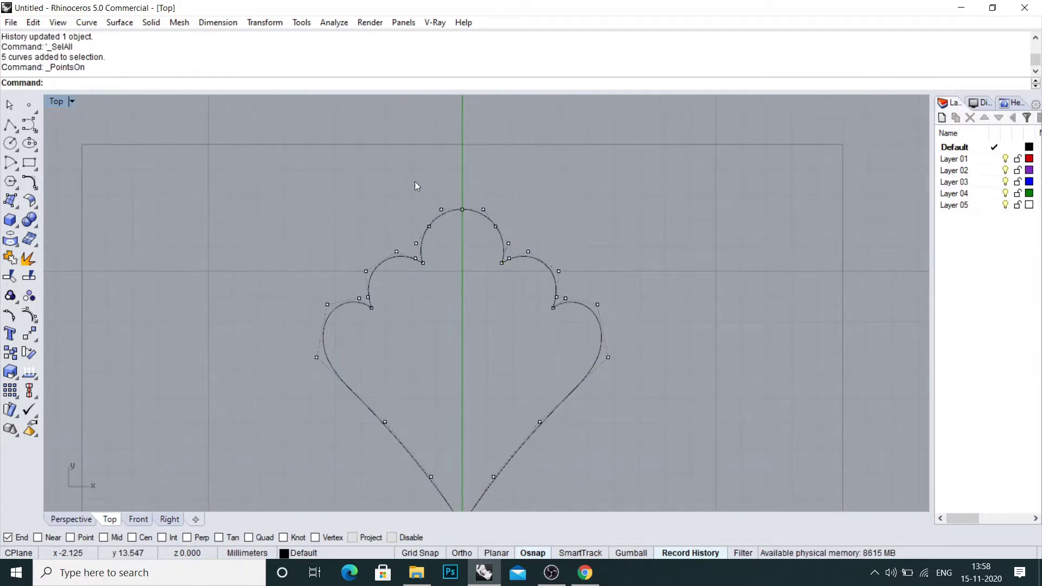
left_click_drag(500, 288, 500, 289)
type("s1")
key("Return")
type("0")
key("Return")
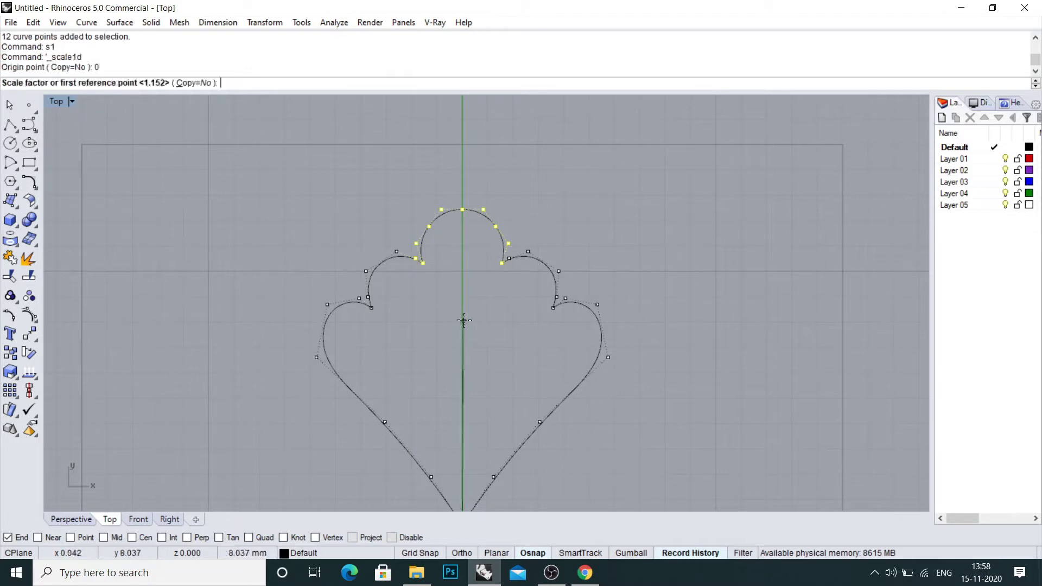
scroll(465, 320, "down", 2)
scroll(311, 454, "up", 1)
left_click(311, 455)
left_click(321, 456)
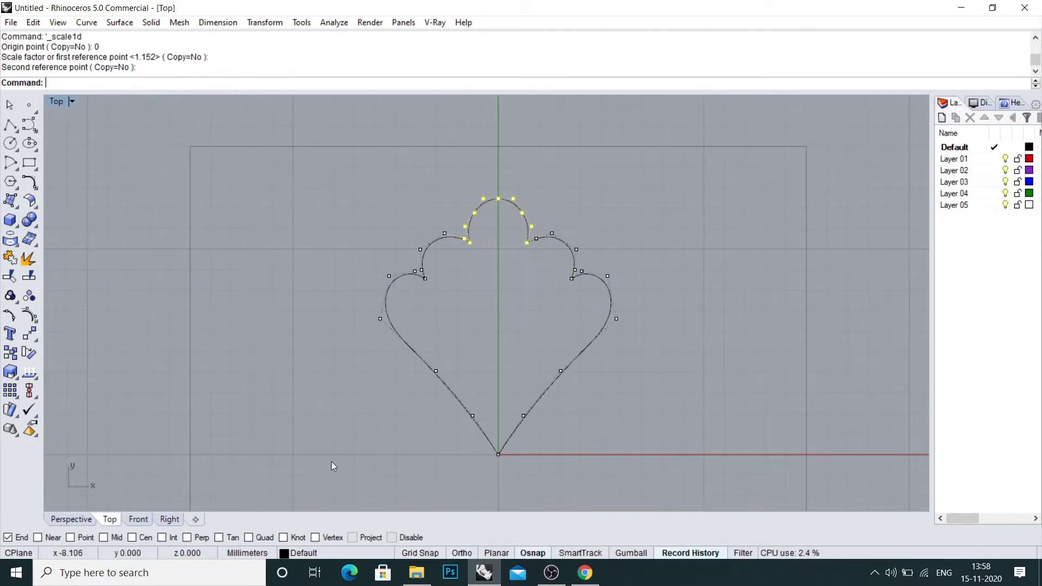
- Move the middle left lobe's lower handle, beside its junction with the outer lobe, slightly to the left
scroll(444, 256, "up", 3)
scroll(435, 255, "up", 4)
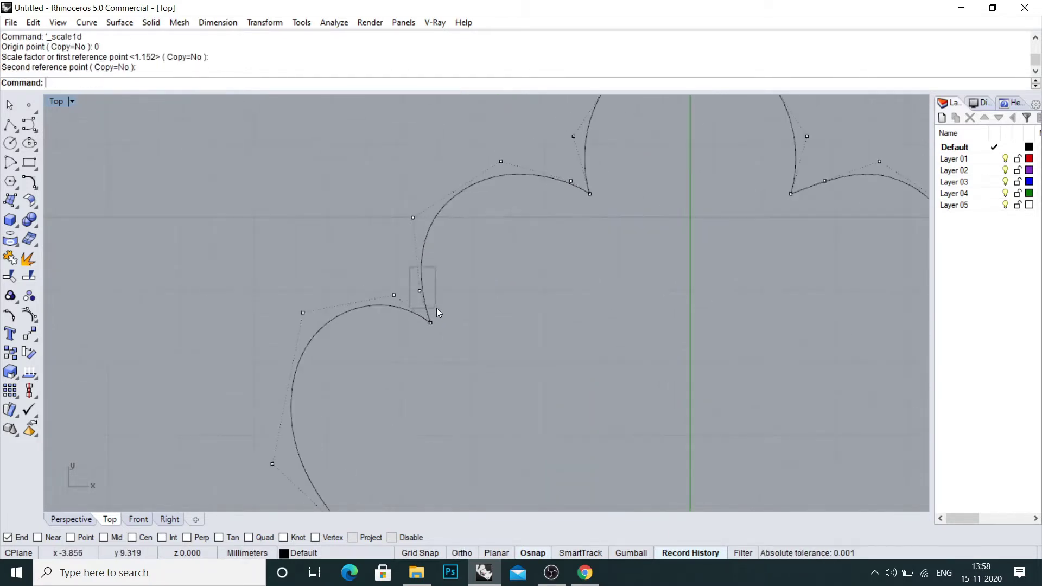
left_click(419, 291)
type("m")
key("Return")
left_click(484, 290)
left_click(476, 289)
- Round the middle left lobe's upper side by moving its two control points nearest the top lobe slightly up and left
right_click_drag(539, 200, 494, 260)
left_click_drag(512, 218, 535, 250)
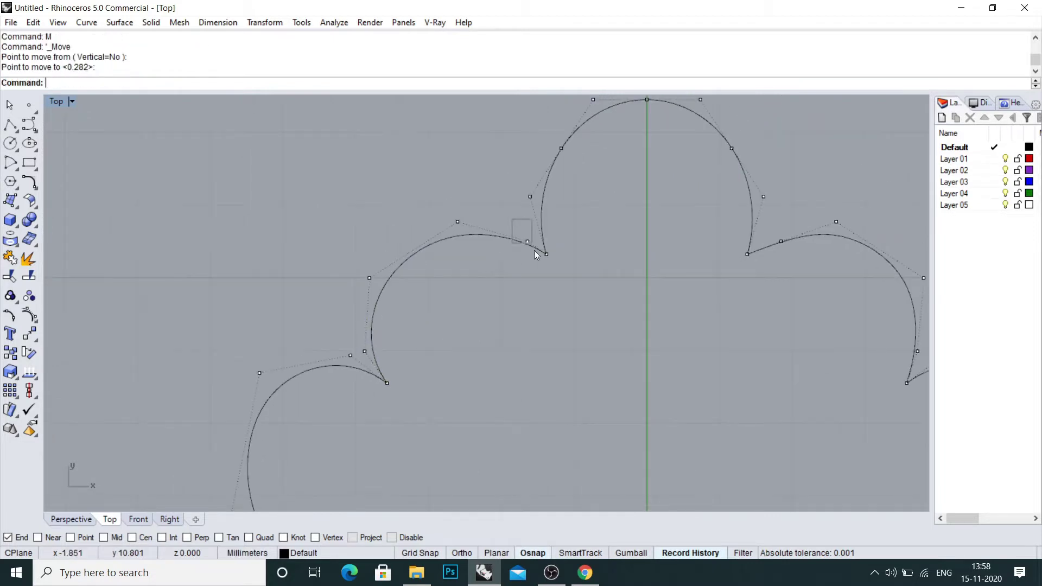
type("m")
key("Return")
left_click(526, 300)
left_click(524, 290)
left_click(457, 222)
type("m")
key("Return")
left_click(480, 277)
left_click(473, 269)
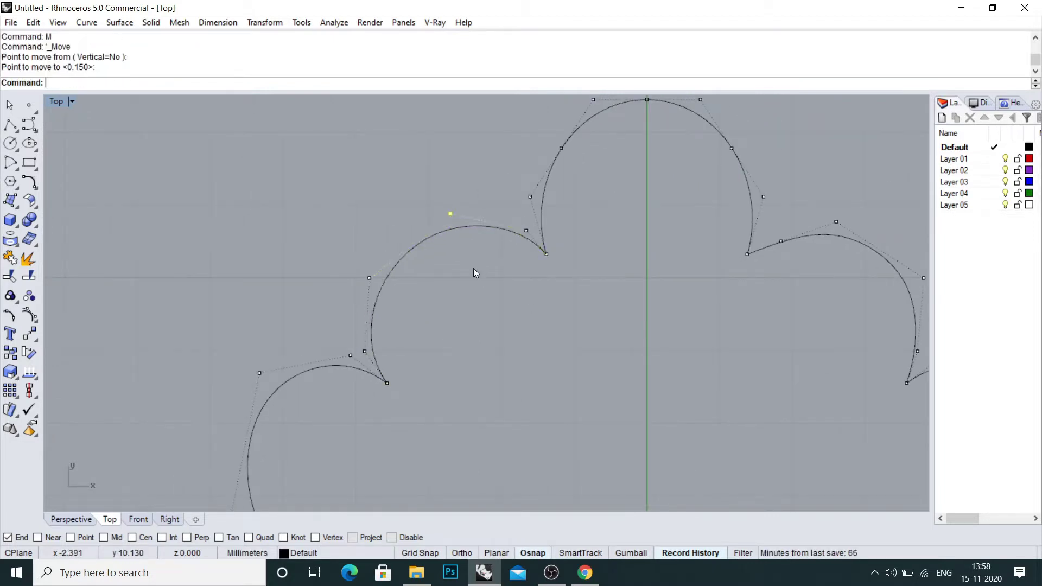
- Join the five petal curves into one closed curve
scroll(526, 206, "down", 10)
left_click_drag(444, 138, 633, 395)
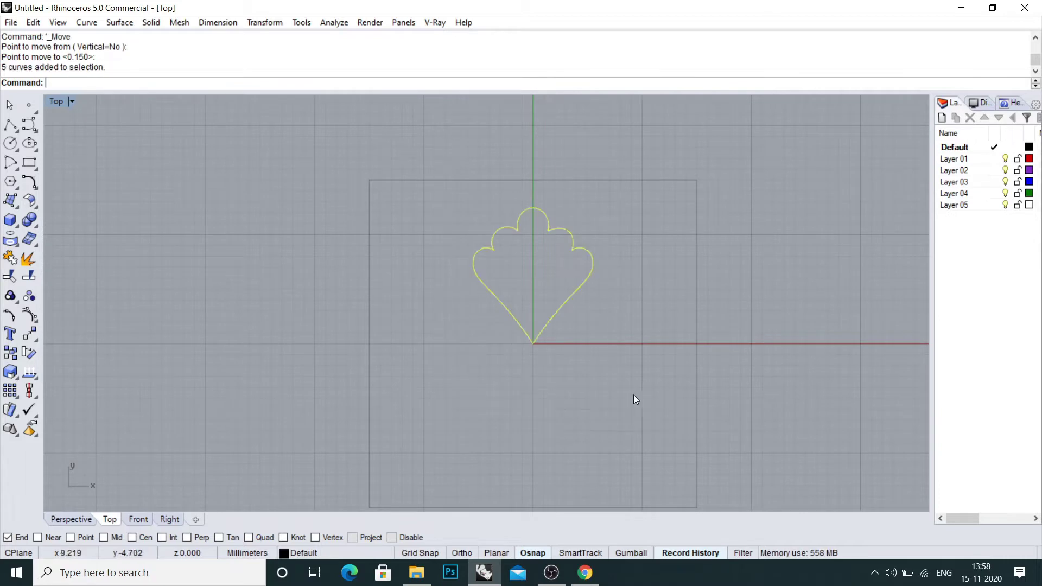
key("ctrl+j")
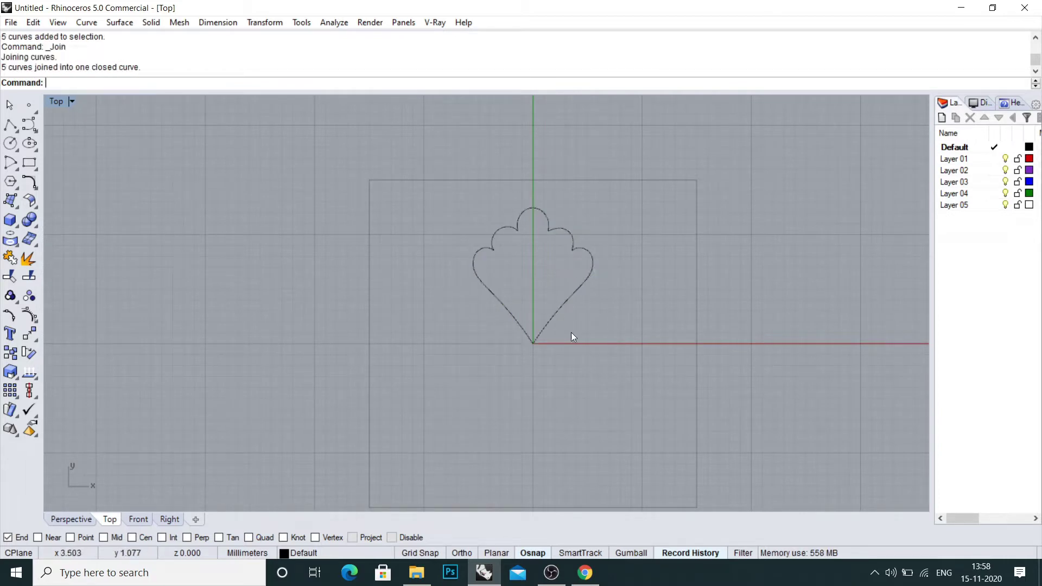
- Polar array the petal curve about the origin with 5 items over 360 degrees
scroll(577, 332, "up", 2)
left_click(552, 306)
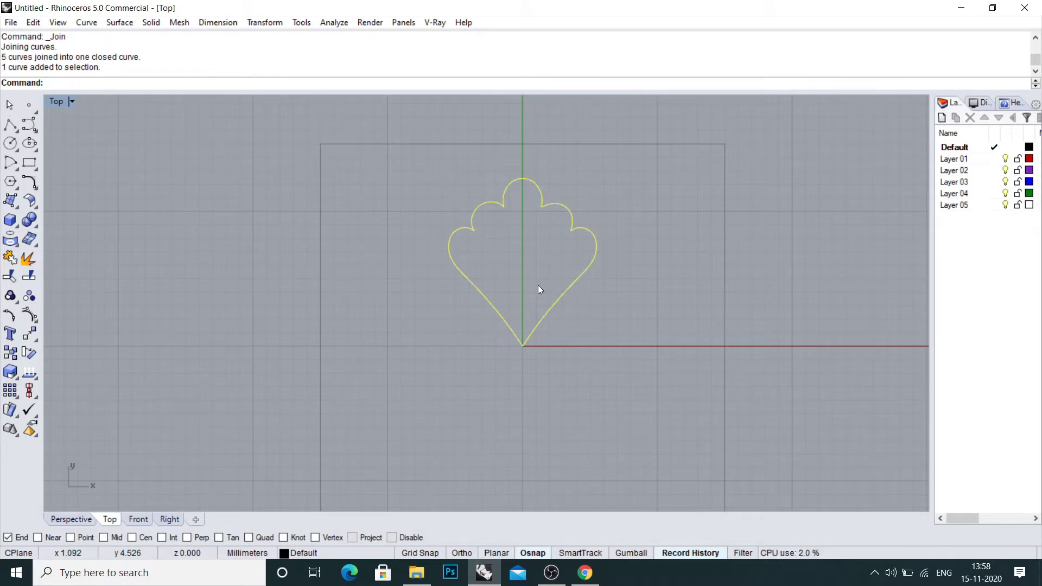
type("AP")
key("Return")
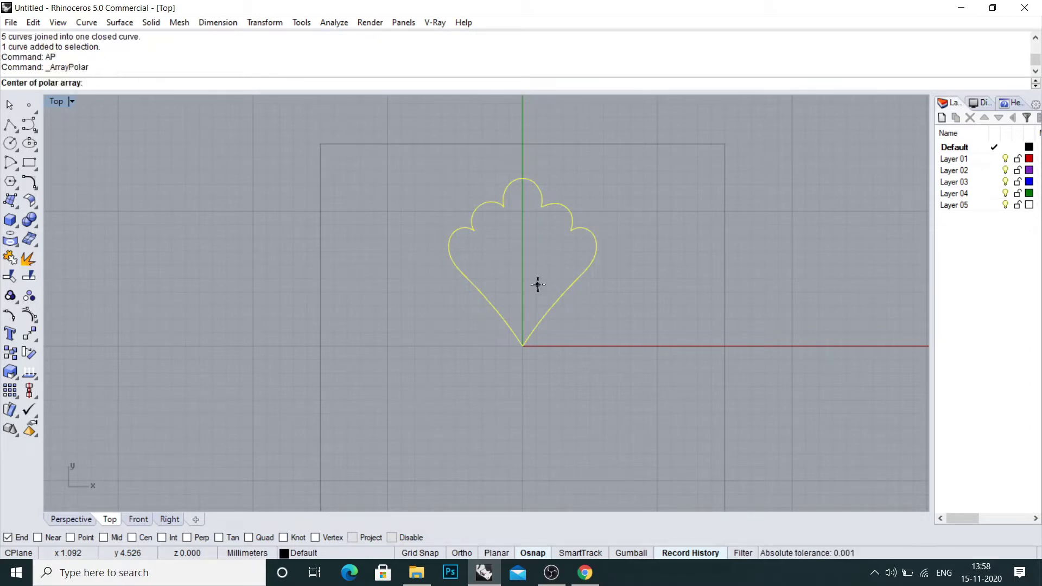
type("0")
key("Return")
type("5")
key("Return")
key("Return")
key("Return")
key("Escape")
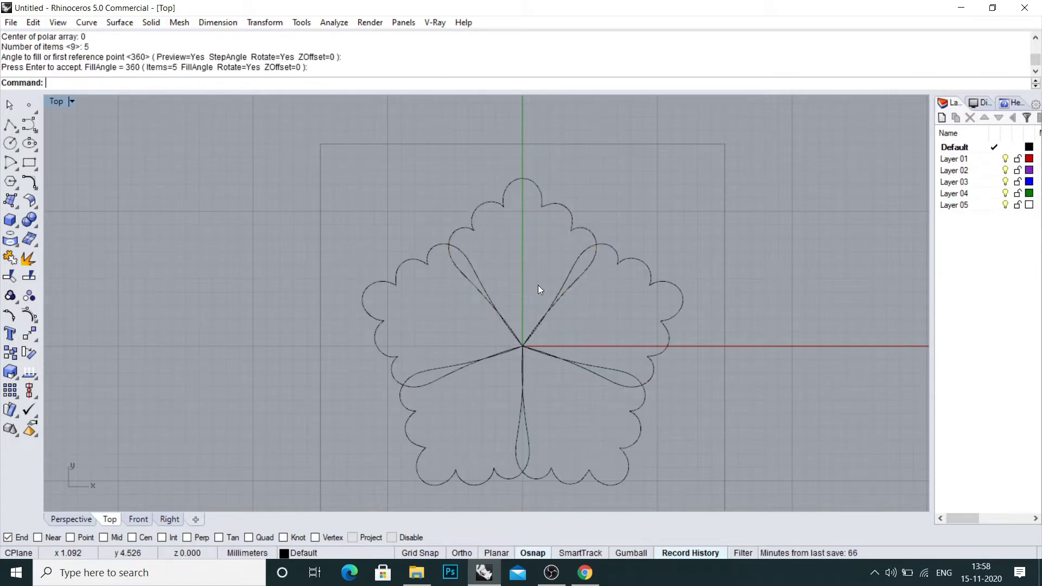
- Move the original petal's three control points nearest the centre straight down so all petals overlap there, and hide the points
left_click_drag(481, 171, 480, 170)
scroll(508, 319, "up", 6)
key("F10")
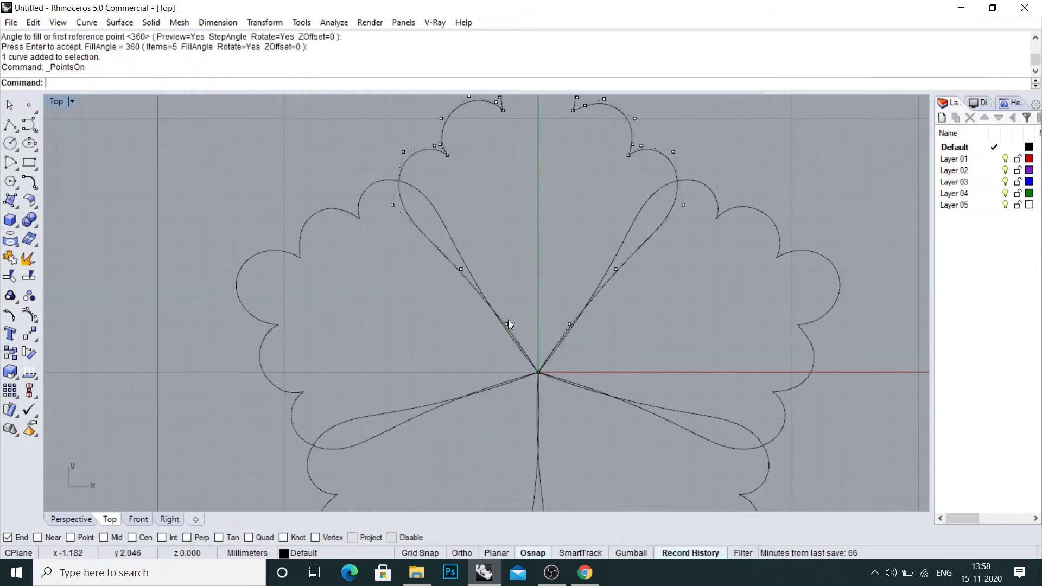
left_click_drag(462, 308, 584, 455)
scroll(528, 353, "up", 6)
type("M")
key("Return")
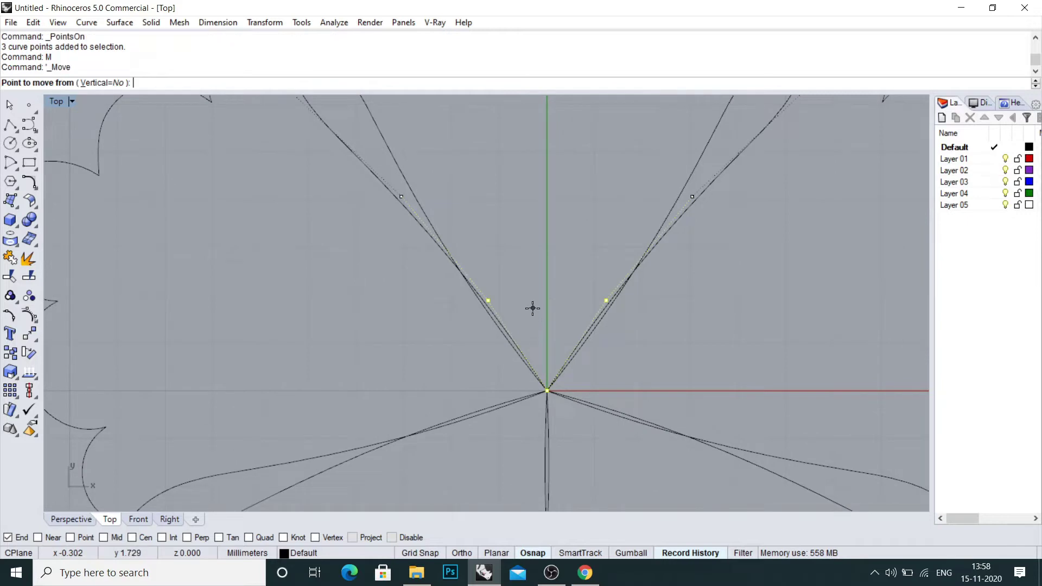
left_click(532, 308)
left_click(534, 333, "shift")
scroll(534, 334, "down", 6)
scroll(534, 334, "down", 6)
key("Escape")
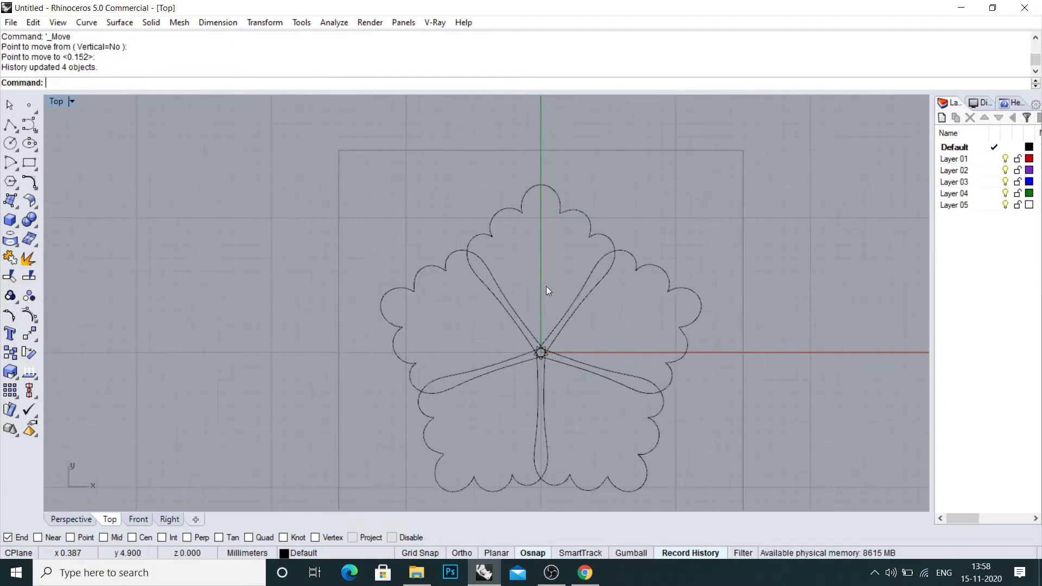
- Build a Patch surface from the uppermost petal curve and shade the perspective view
left_click(509, 209)
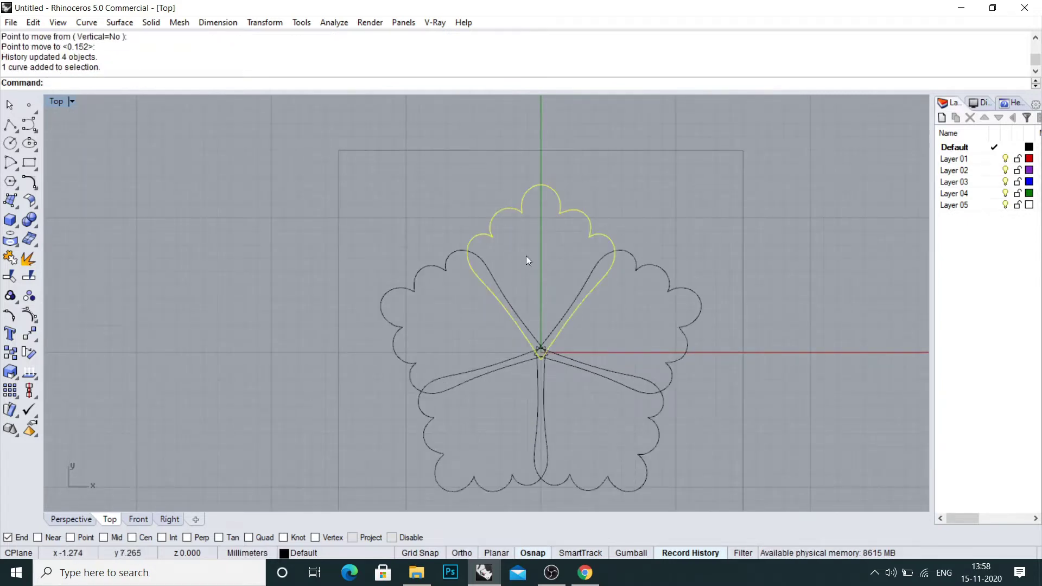
key("ctrl+F4")
right_click_drag(576, 275, 570, 254)
scroll(499, 236, "up", 3)
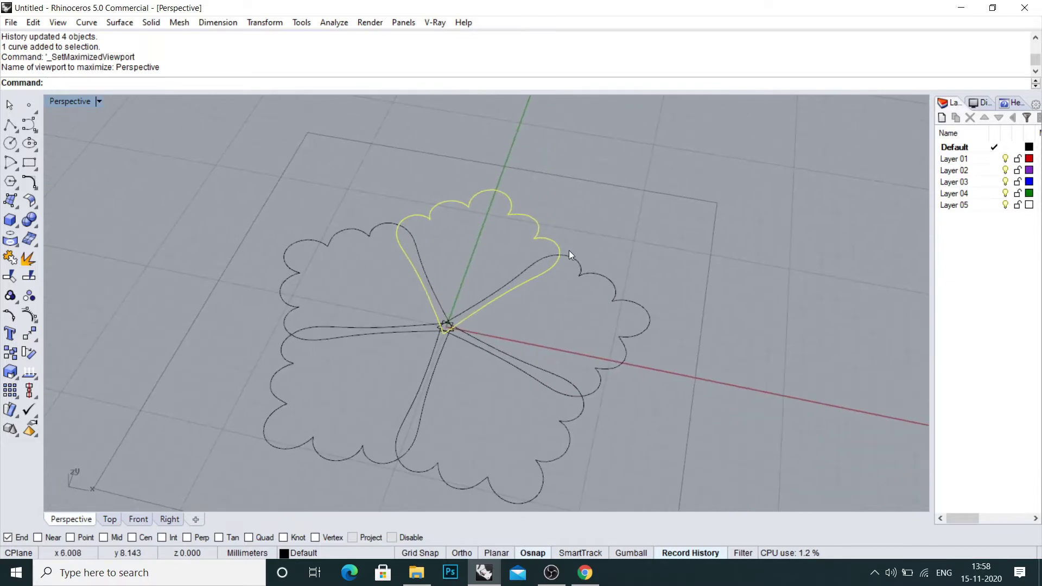
type("Patch")
key("Return")
key("Return")
type("sv")
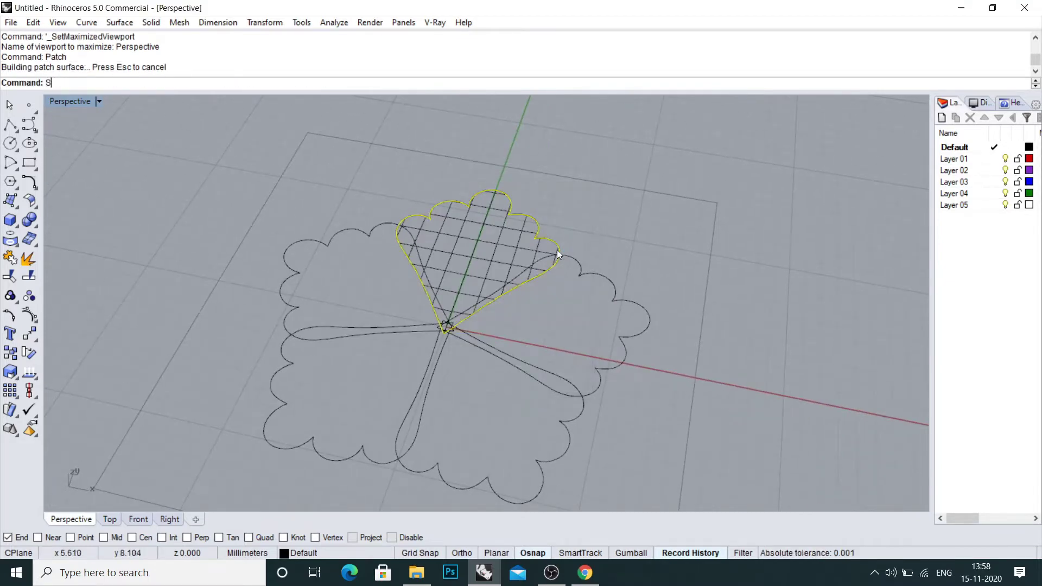
key("Return")
scroll(501, 253, "up", 2)
- Lock all objects except the new petal surface
left_click(502, 253)
right_click_drag(501, 253, 535, 228)
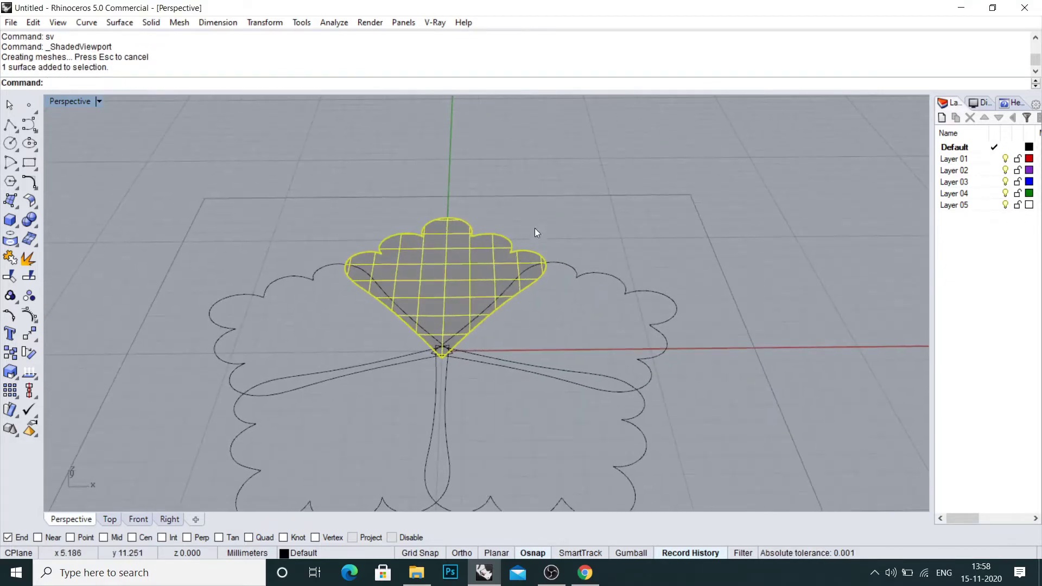
type("il")
key("Return")
left_click(452, 253)
key("ctrl+F1")
key("ctrl+F4")
right_click_drag(547, 295, 513, 276)
key("Escape")
scroll(515, 280, "up", 1)
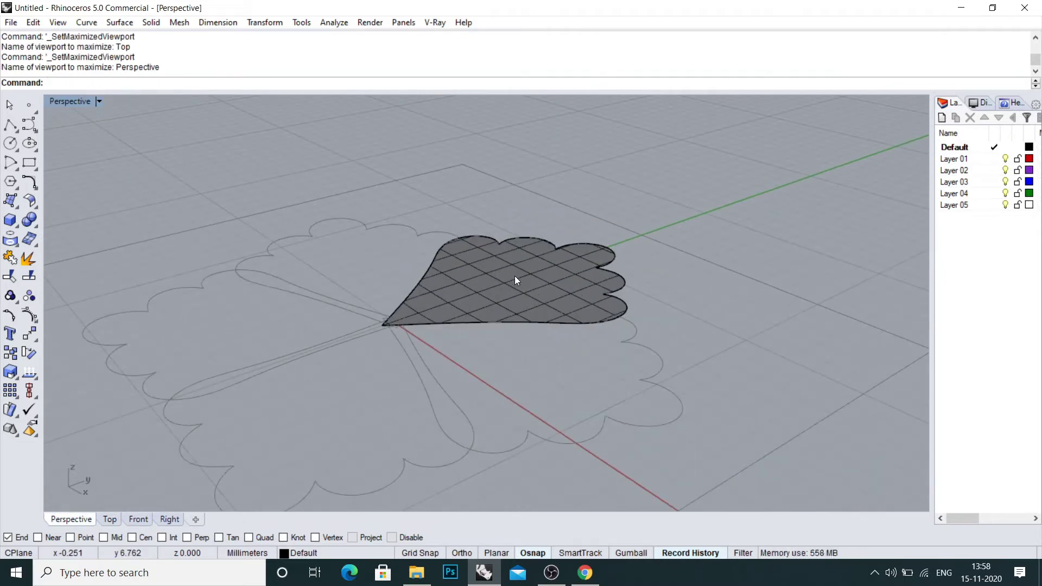
- Shade the top view and cage-edit the petal surface with a World bounding box, 4 points and degree 3 per direction, region Global
key("ctrl+F1")
type("sv")
key("Return")
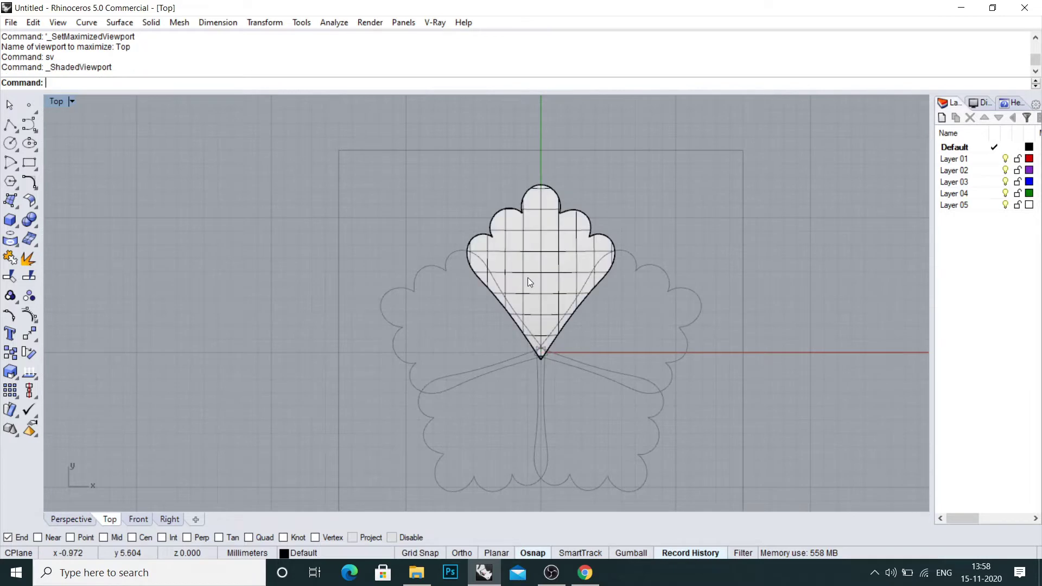
left_click(530, 283)
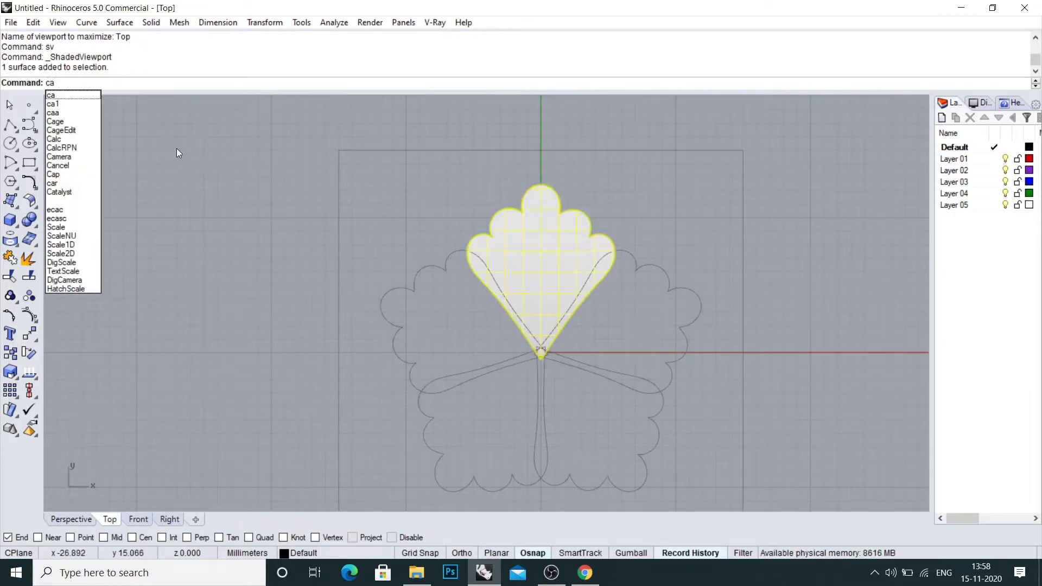
left_click(87, 134)
left_click(103, 82)
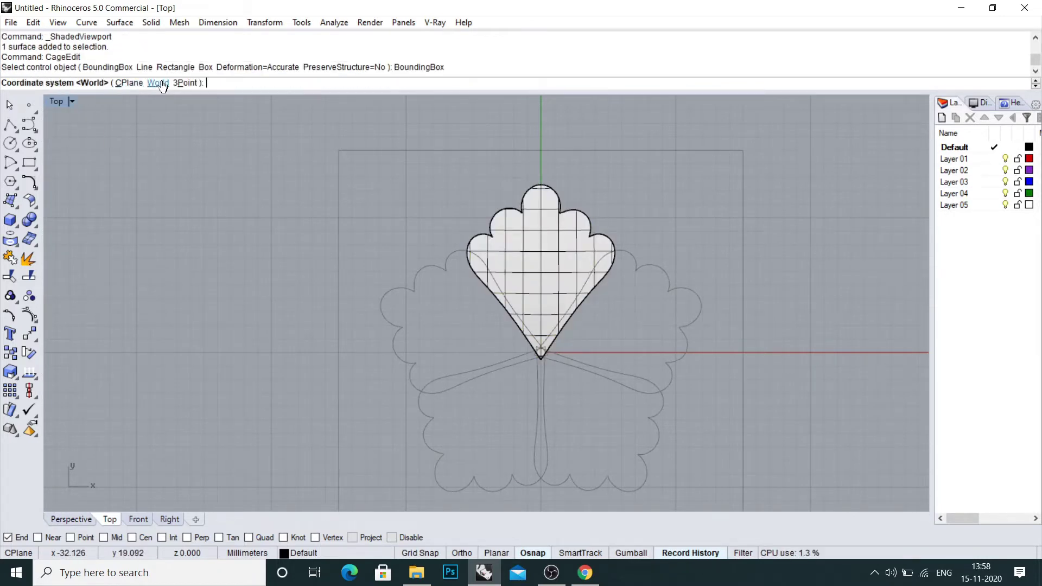
key("Return")
key("Return")
key("Return")
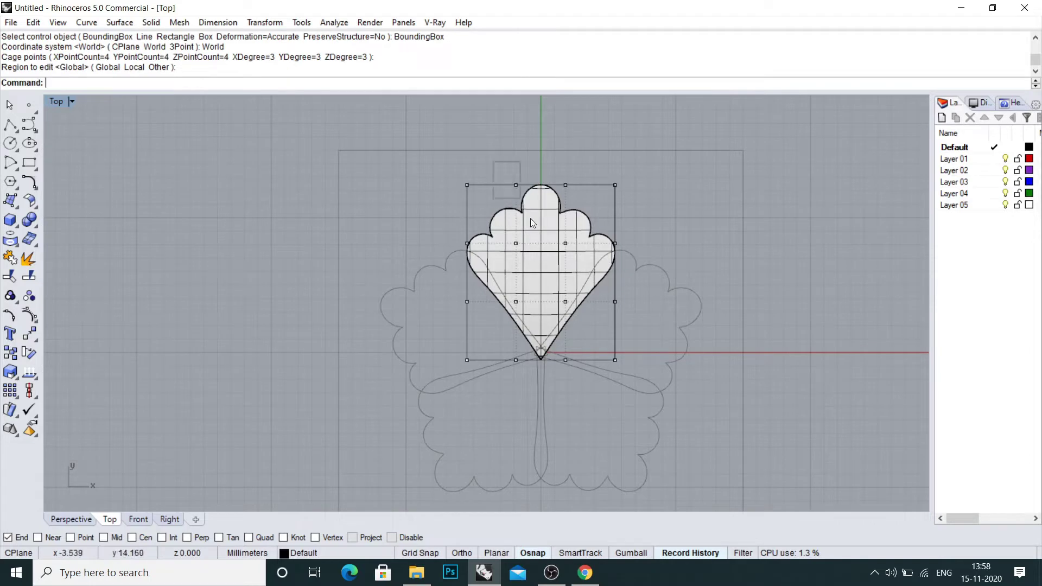
- Raise the cage points of the two middle columns, except the row at the petal's tip, about 2.3 mm in the right view
key("ctrl+F2")
key("ctrl+F3")
scroll(590, 296, "up", 3)
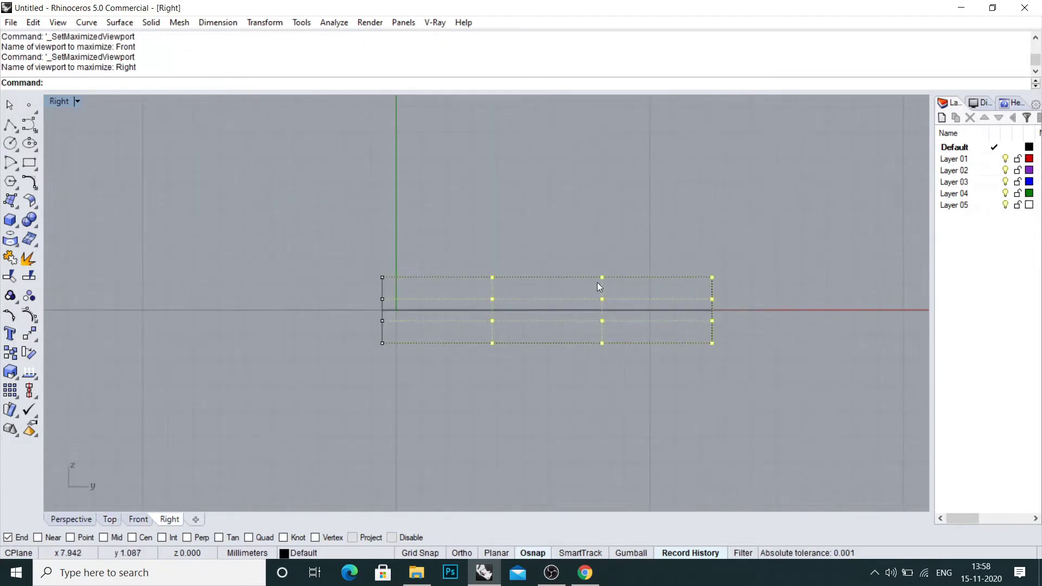
type("M")
key("Return")
left_click(587, 262)
left_click(584, 206)
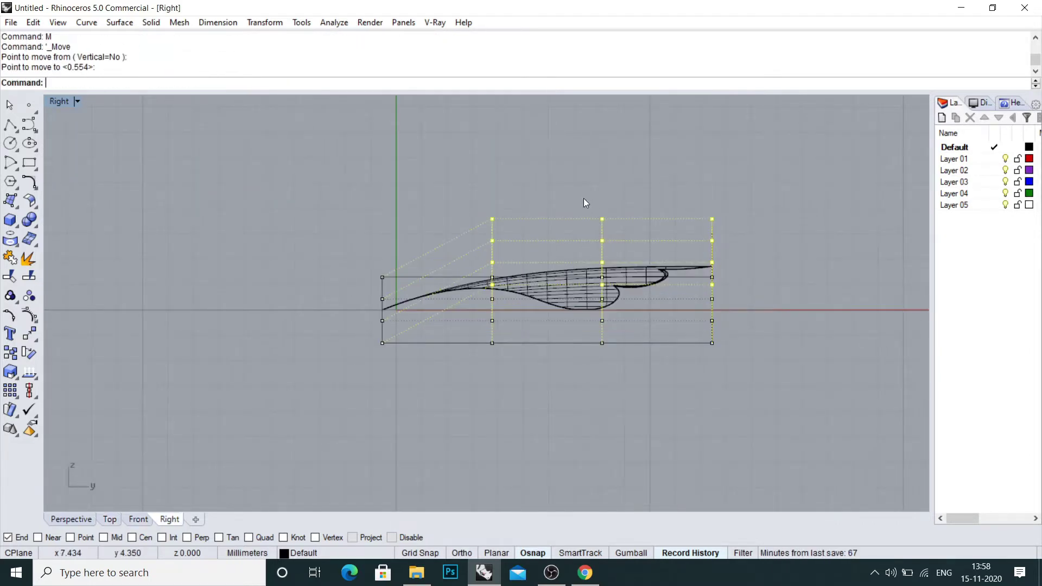
- Raise the 12 cage points along the petal's left side, excluding the row at its pointed tip, about 1.54 mm in the front view
key("ctrl+F1")
key("ctrl+alt+s")
key("ctrl+F4")
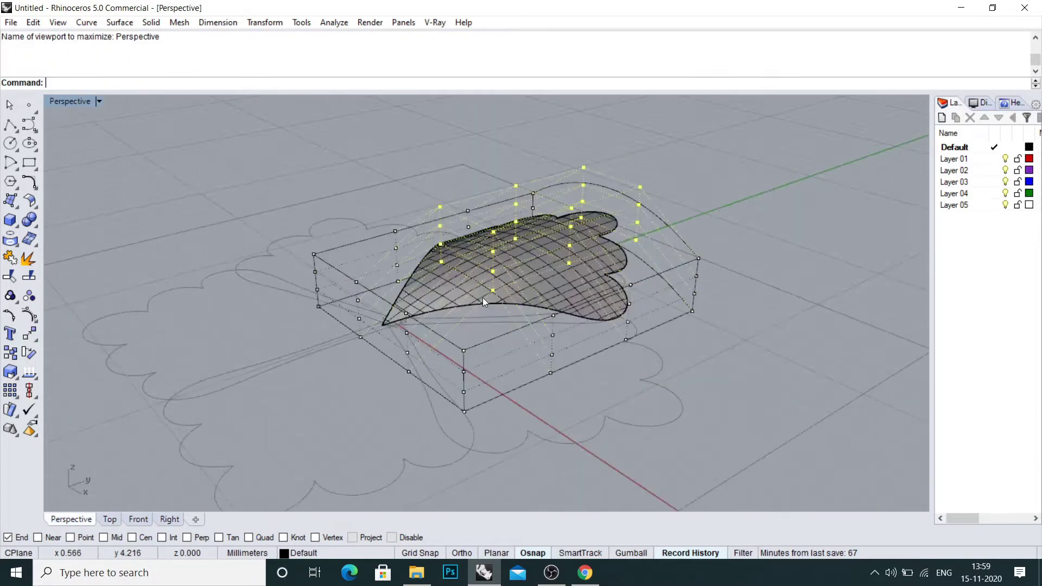
right_click_drag(525, 281, 429, 215)
left_click(412, 185)
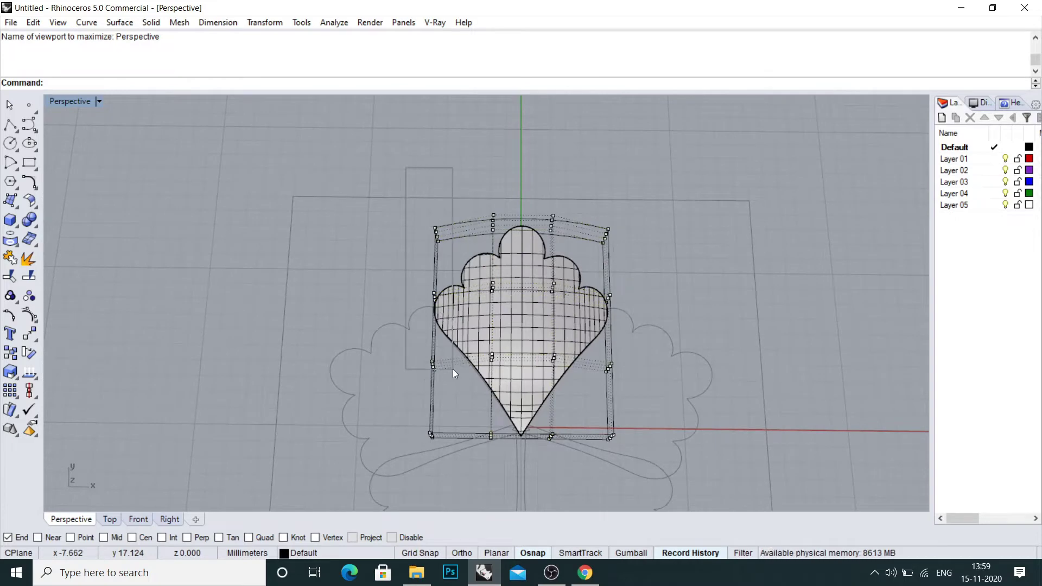
left_click_drag(455, 374, 457, 380)
right_click_drag(457, 380, 467, 281)
key("ctrl+F2")
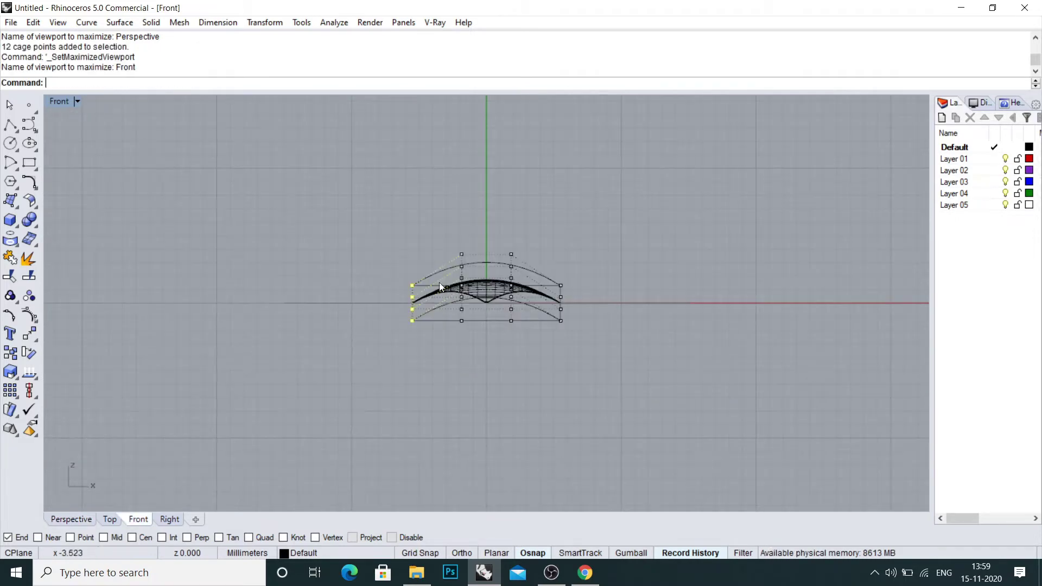
scroll(438, 282, "up", 3)
type("M")
key("Return")
left_click(421, 307)
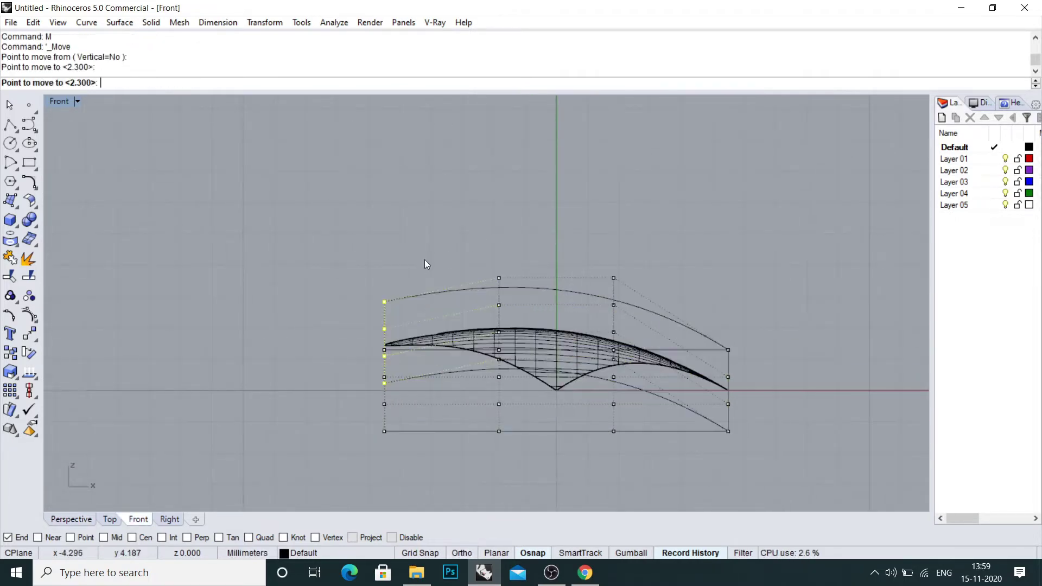
left_click(425, 264)
- Raise the 32 cage points of the two middle rows straight up about 1.26 mm in the right view
key("ctrl+F3")
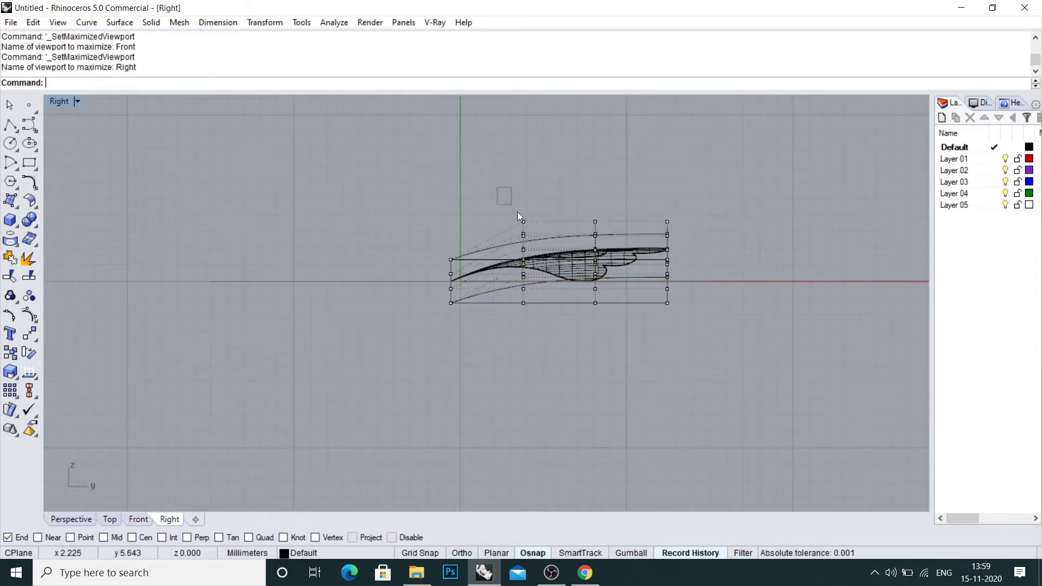
left_click_drag(518, 216, 607, 313)
scroll(575, 276, "up", 2)
type("M")
key("Return")
left_click(571, 260)
key("F8")
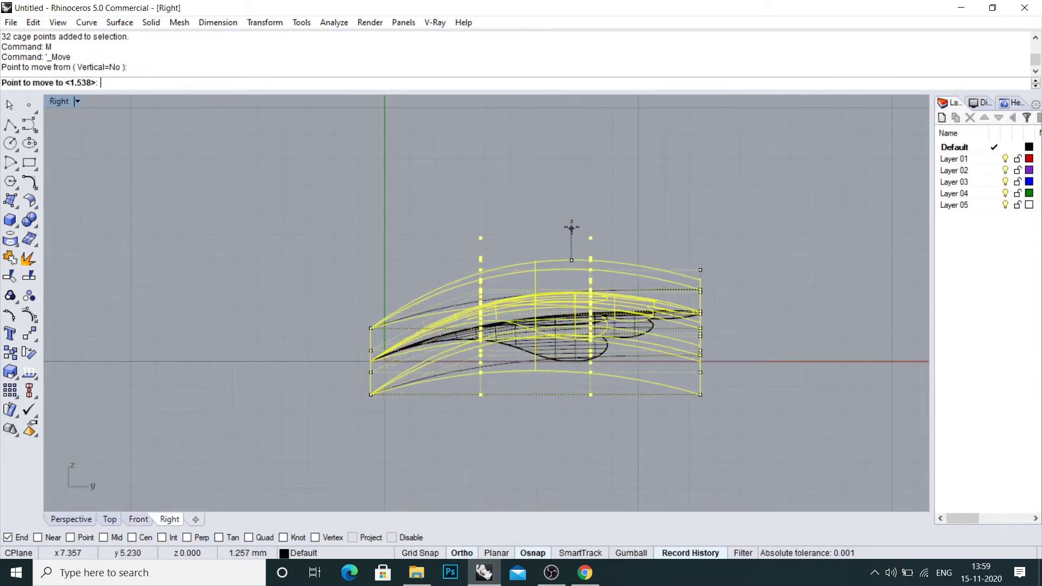
left_click(571, 228)
key("Escape")
- Delete the control cage around the petal surface
scroll(681, 257, "down", 3)
key("ctrl+F1")
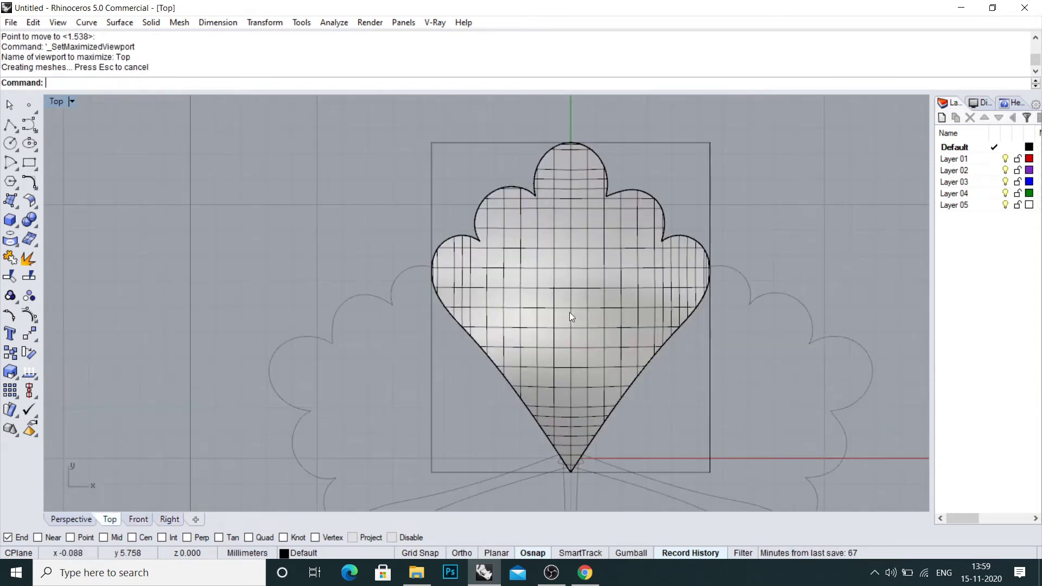
scroll(687, 412, "down", 4)
type("sv")
key("Return")
left_click(700, 415)
right_click_drag(682, 414, 612, 312)
left_click(576, 273)
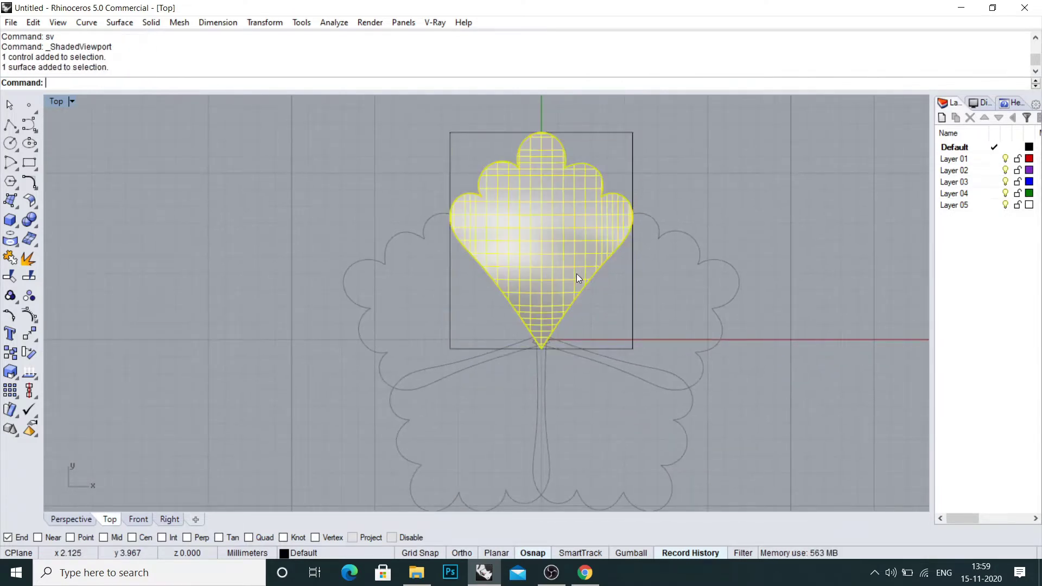
left_click(632, 310)
key("Delete")
- Hide the isocurves of the petal surface
left_click(540, 227)
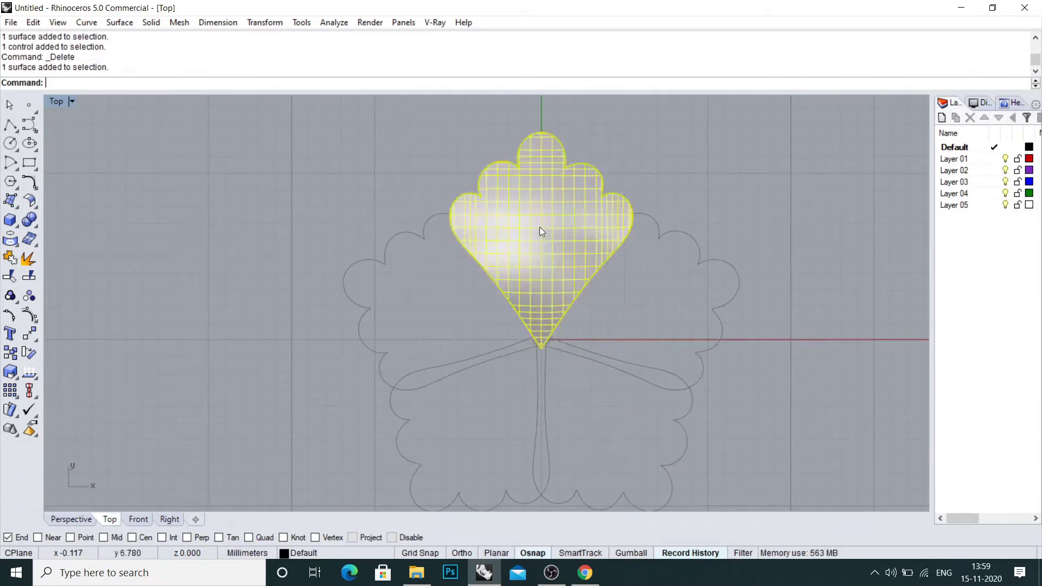
type("ic")
key("Return")
- Offset the petal surface 0.7 mm into a solid with the offset direction flipped
key("ctrl+F4")
left_click(640, 295)
right_click_drag(639, 295, 530, 267)
right_click_drag(530, 332, 468, 324)
left_click(468, 323)
type("o")
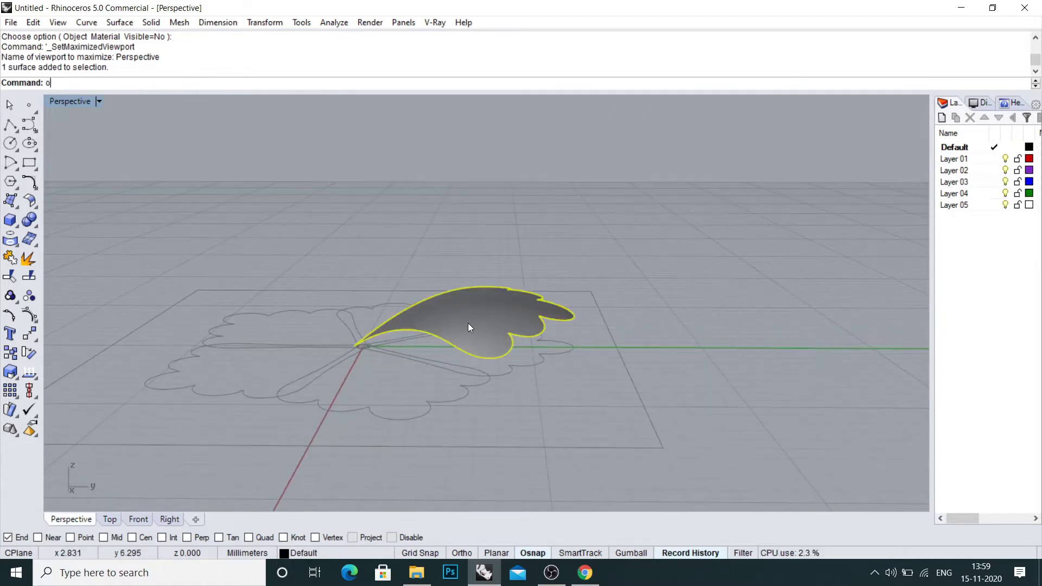
type("ffs")
key("Return")
type("f")
key("Return")
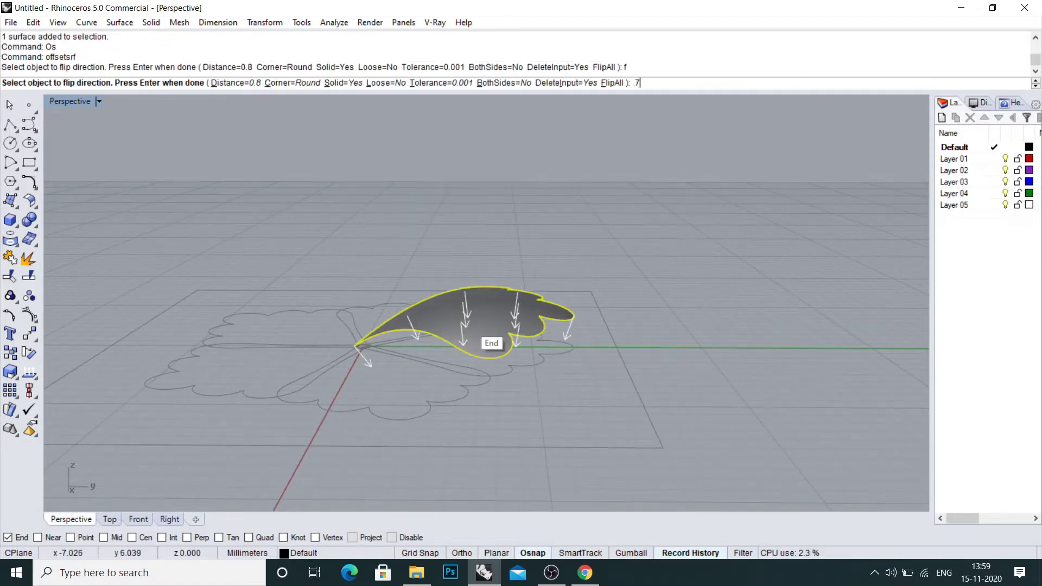
type(".7")
key("Return")
key("Return")
- Polar array the petal solid about the origin with 5 items over 360 degrees and inspect it in perspective
key("ctrl+F1")
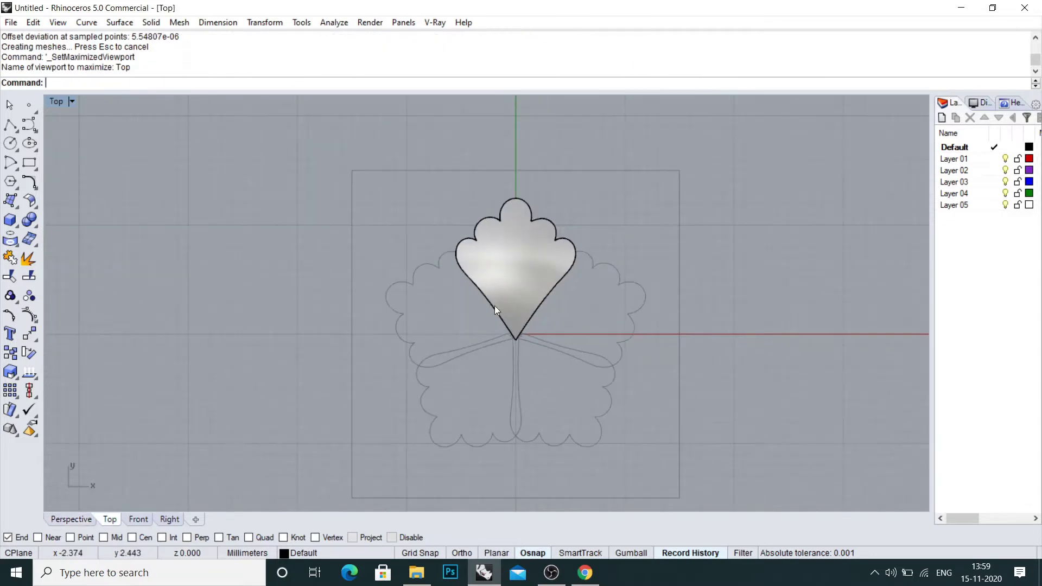
left_click(509, 304)
type("AP")
key("Return")
type("0")
key("Return")
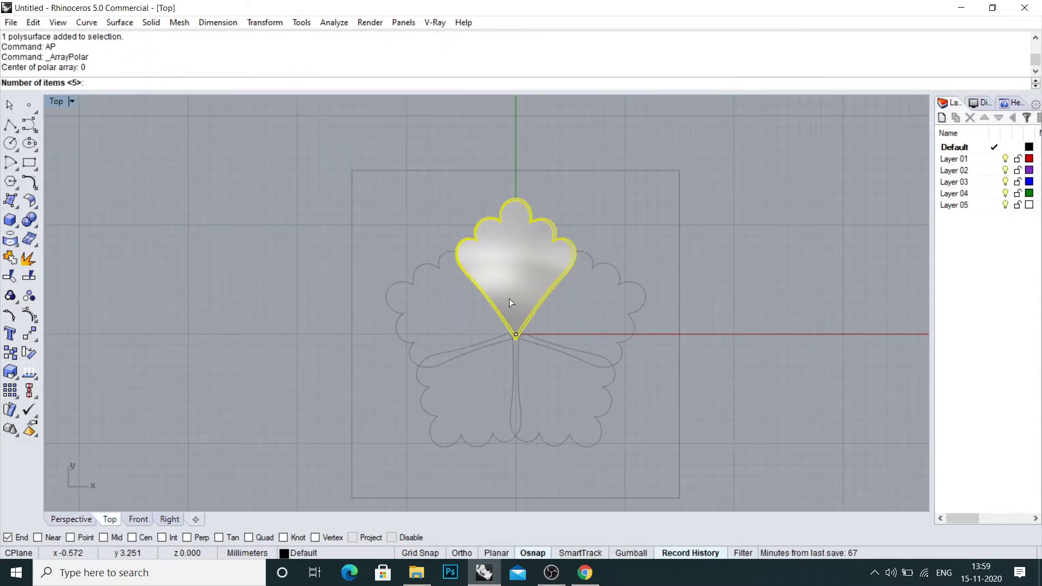
type("5")
key("Return")
key("Return")
key("Return")
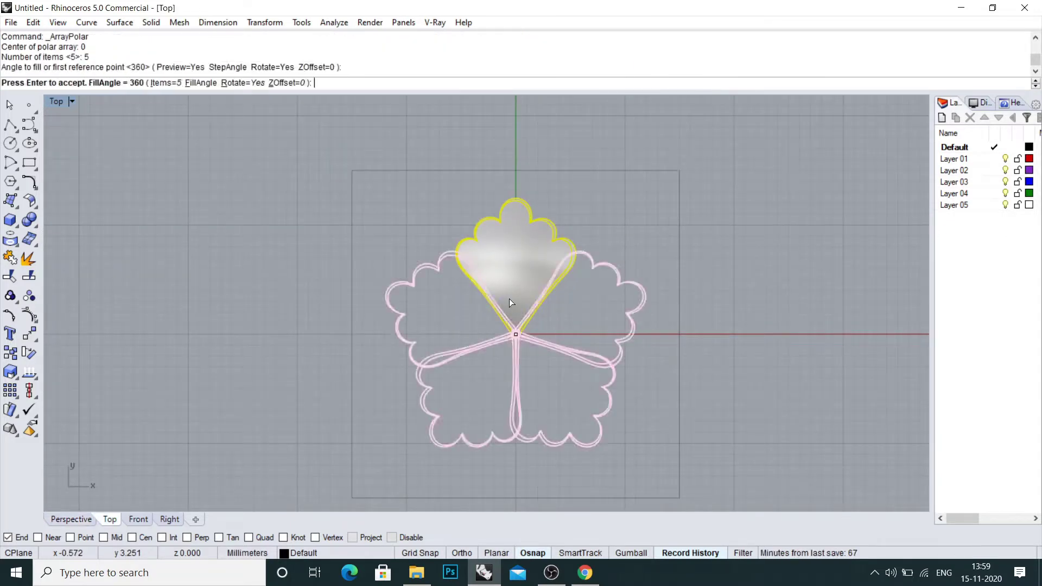
key("ctrl+F4")
right_click_drag(497, 311, 562, 360)
key("ctrl+F1")
left_click(533, 278)
type("s2")
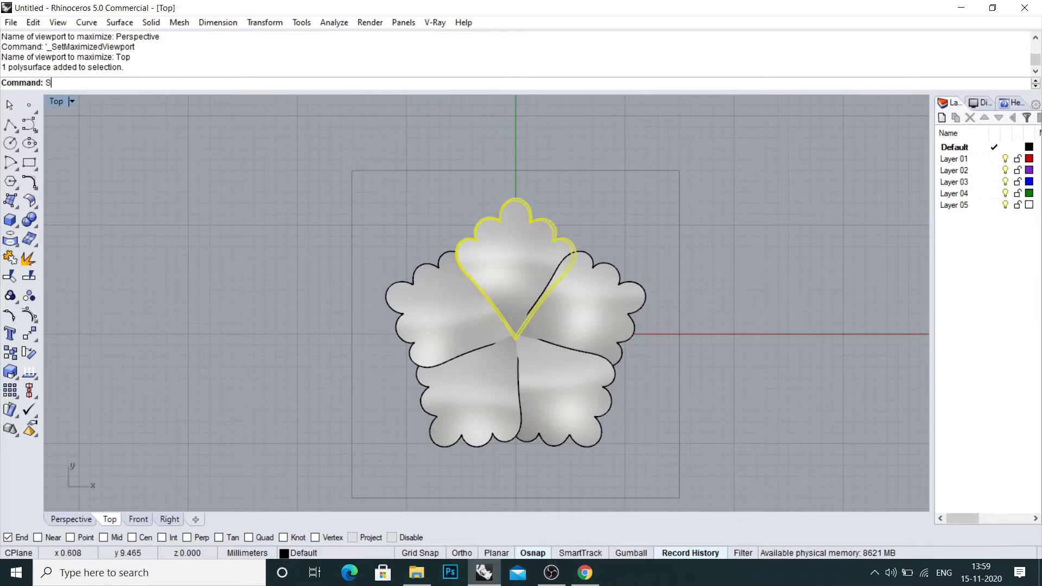
key("Return")
key("Escape")
scroll(526, 229, "down", 6)
left_click_drag(570, 215, 441, 345)
scroll(505, 270, "up", 6)
key("ctrl+alt+w")
right_click_drag(542, 222, 513, 340)
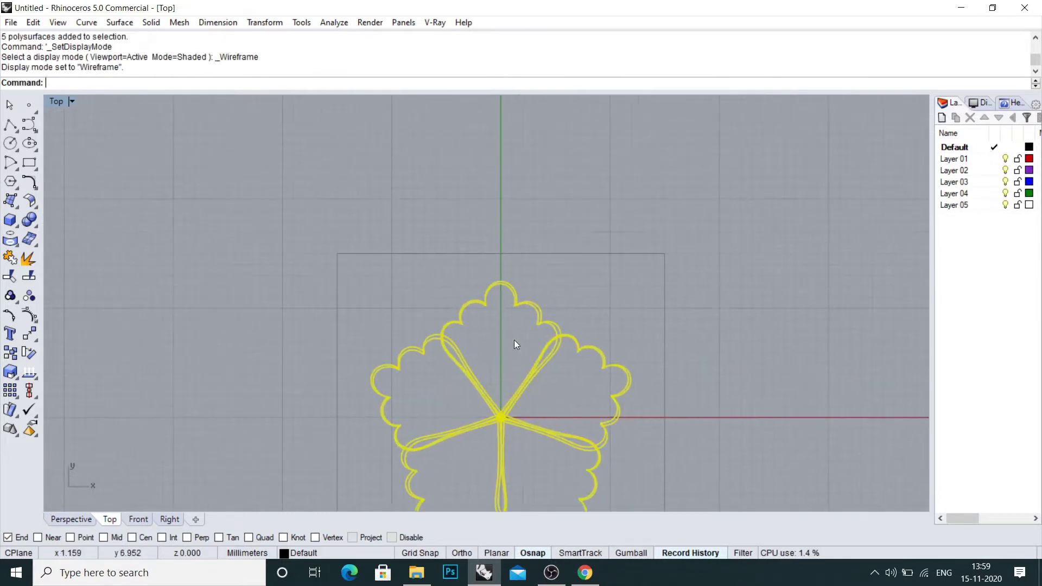
key("Escape")
type("sv")
scroll(552, 262, "down", 4)
key("Return")
- Scale2D a copy of the five petals about the origin to roughly three quarters of their size, and delete the original petals
left_click_drag(557, 273, 441, 425)
type("s2")
key("Return")
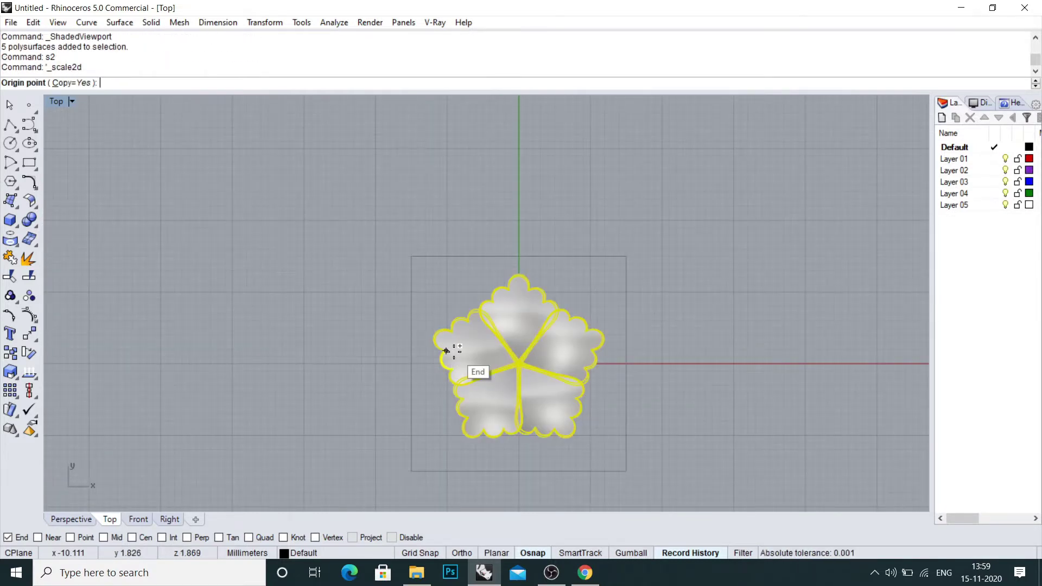
type("0")
key("Return")
left_click(483, 221, "shift")
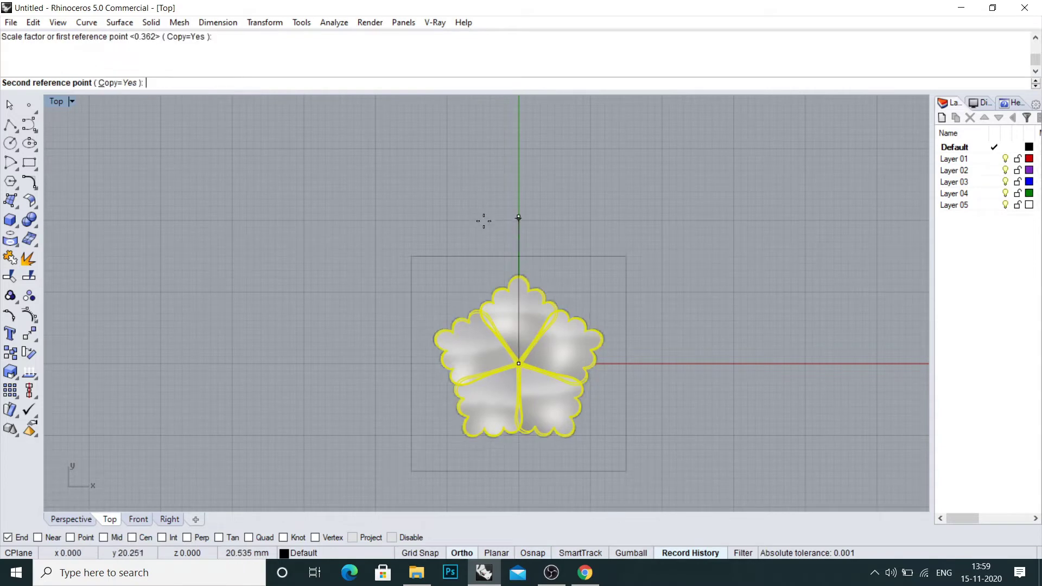
left_click(490, 252, "shift")
key("Return")
scroll(561, 387, "up", 2)
key("Delete")
- Delete the four other scaled petals, keeping only the uppermost one
left_click_drag(613, 449, 422, 389)
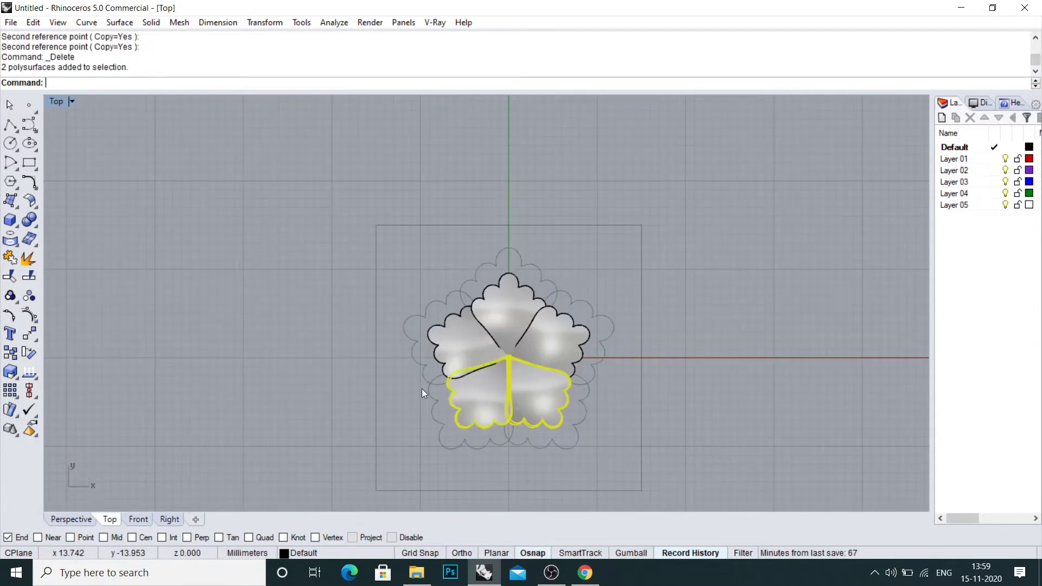
key("Delete")
left_click(543, 362)
key("Delete")
left_click(440, 324)
key("Delete")
- Extract the upper curved surface of the scaled petal and delete the rest of its solid
left_click(516, 299)
key("ctrl+F4")
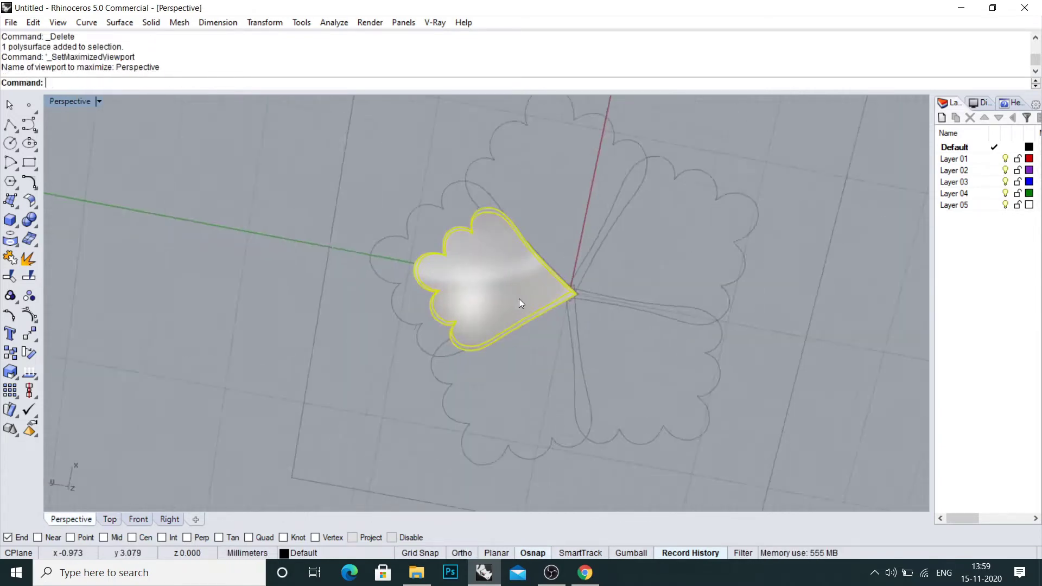
key("Escape")
right_click_drag(519, 299, 206, 269)
right_click_drag(455, 330, 446, 275)
type("es")
key("Return")
left_click(490, 281)
key("Return")
scroll(450, 328, "up", 4)
left_click(437, 335)
key("Delete")
- Offset the extracted scaled petal surface 0.7 mm into a solid with flipped direction and return to the top view
scroll(436, 335, "down", 4)
left_click(466, 303)
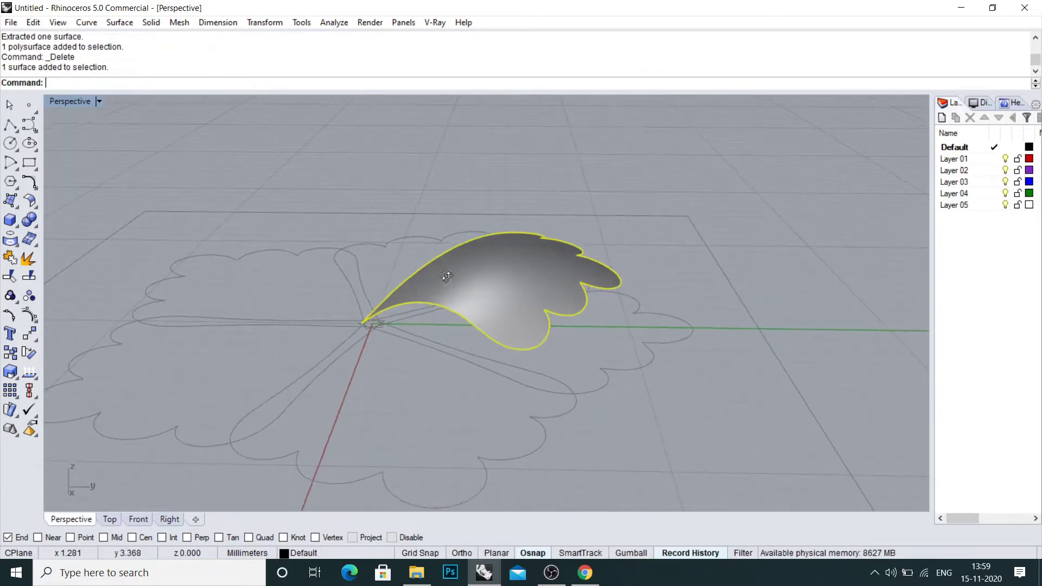
type("os")
key("Return")
type("f")
key("Return")
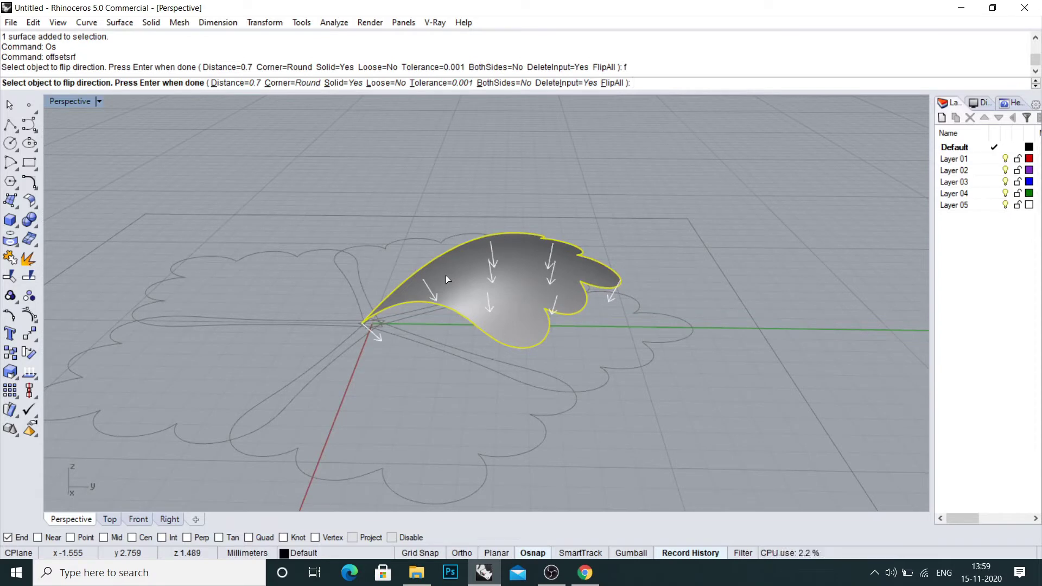
type(".7")
key("Return")
key("Return")
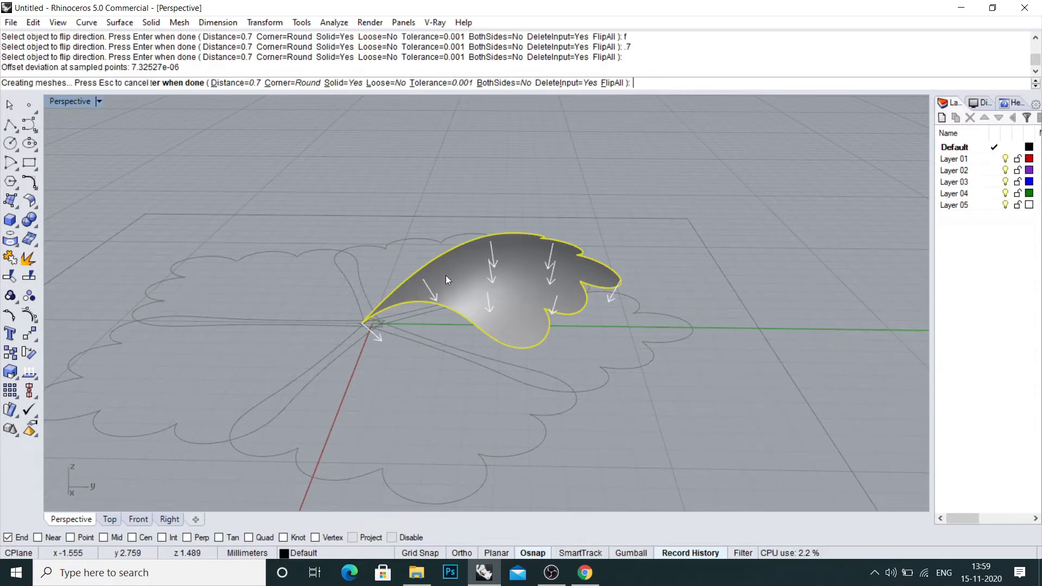
key("Escape")
right_click_drag(429, 286, 539, 328)
key("ctrl+F1")
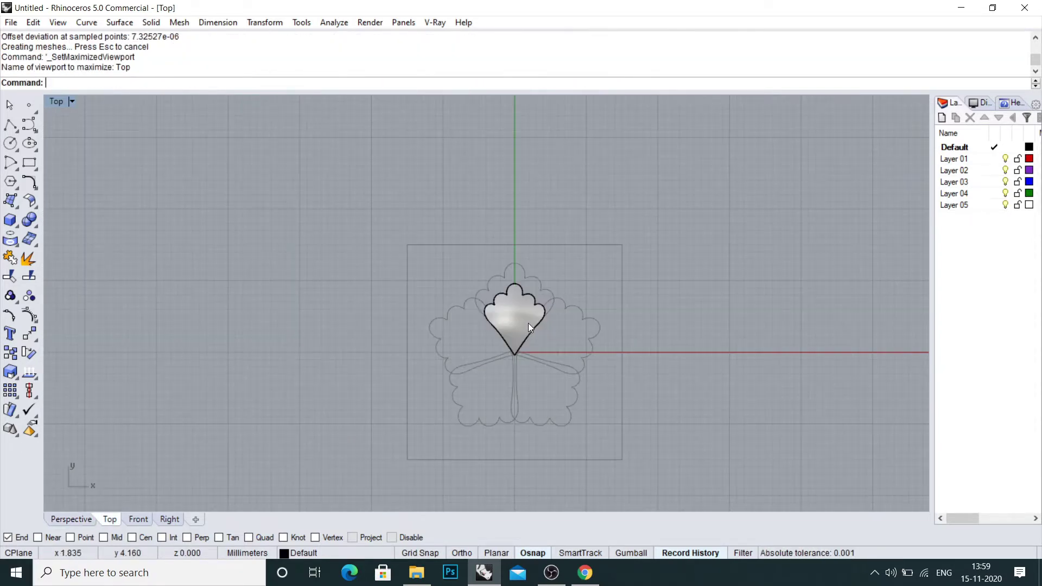
- Polar array the single scaled petal about the origin with 5 items over 360 degrees
left_click(522, 325)
type("AP")
key("Return")
type("0")
key("Return")
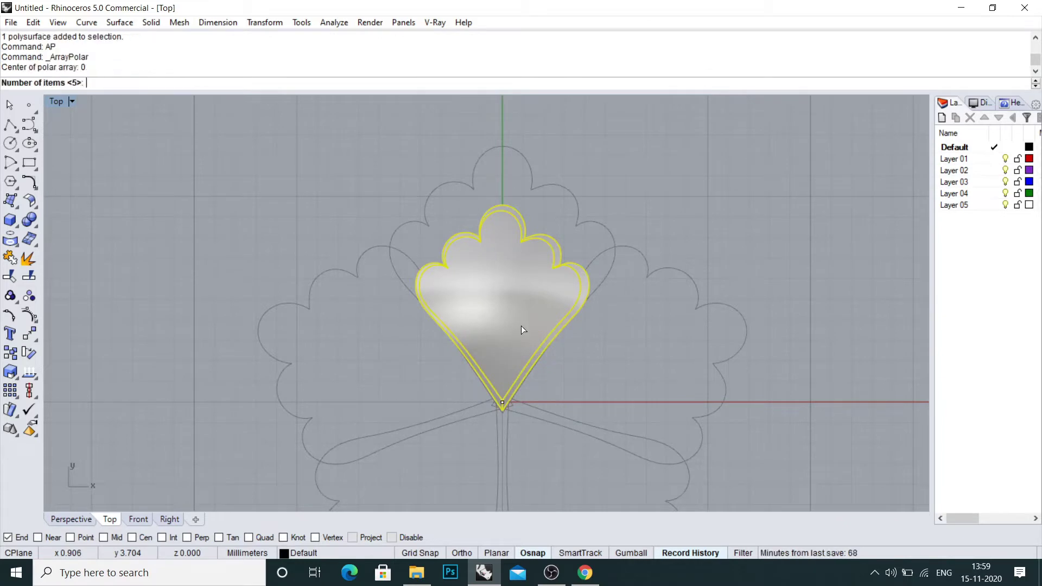
type("5")
key("Return")
key("Return")
key("Return")
scroll(521, 325, "down", 6)
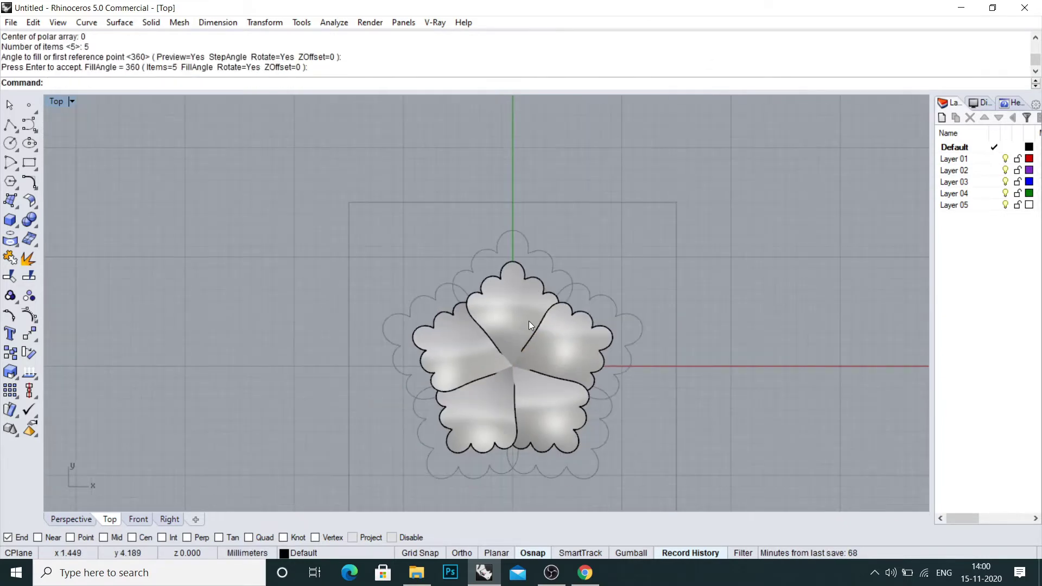
- Check the arrayed petals in perspective and group all five of them
right_click_drag(545, 333, 441, 317)
key("ctrl+F4")
scroll(441, 317, "down", 5)
right_click_drag(440, 318, 787, 255, "shift")
right_click_drag(493, 242, 441, 368)
key("ctrl+a")
type("g")
key("Return")
key("Return")
key("Escape")
- Set the front view of the grouped petals to shaded display and return to the top view
key("ctrl+F2")
key("ctrl+F3")
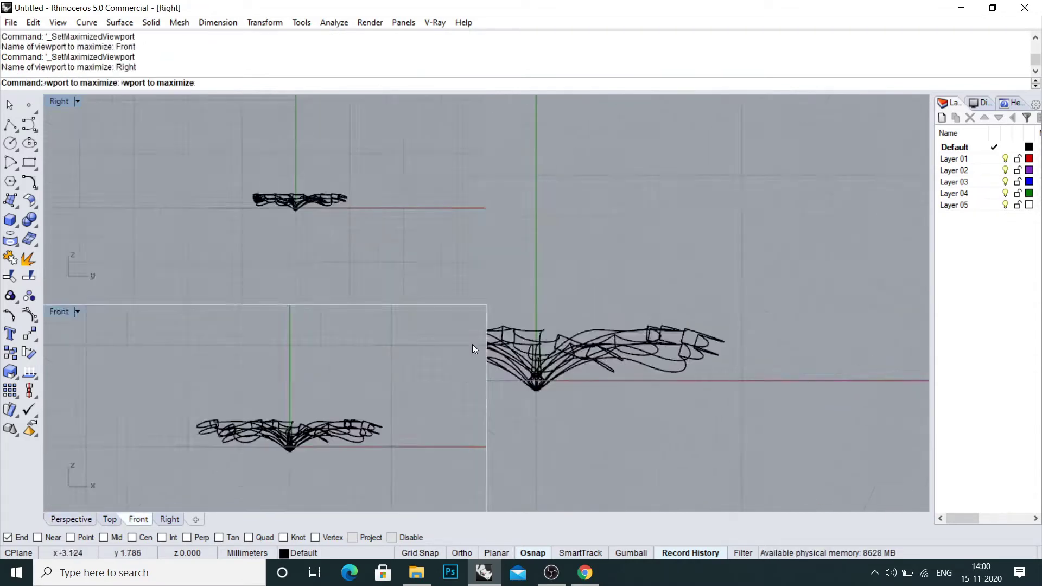
type("sv")
key("Return")
key("ctrl+F1")
right_click_drag(561, 287, 575, 317)
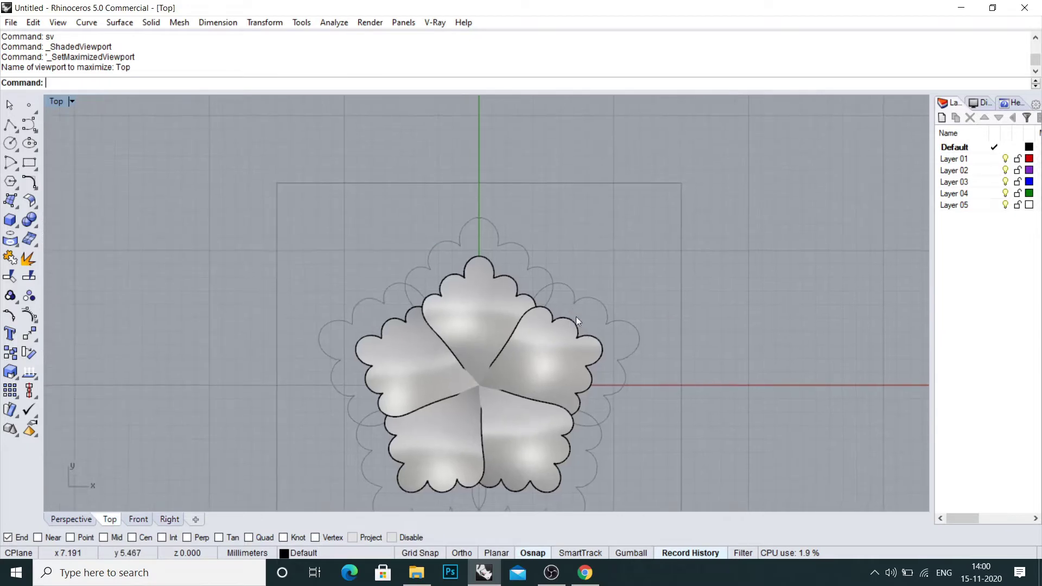
- Remove the uppermost petal from the five-petal group with the Copy option set to Yes, and select it
scroll(539, 323, "up", 2)
type("rg")
key("Return")
left_click(486, 311)
key("Return")
key("Return")
type("c")
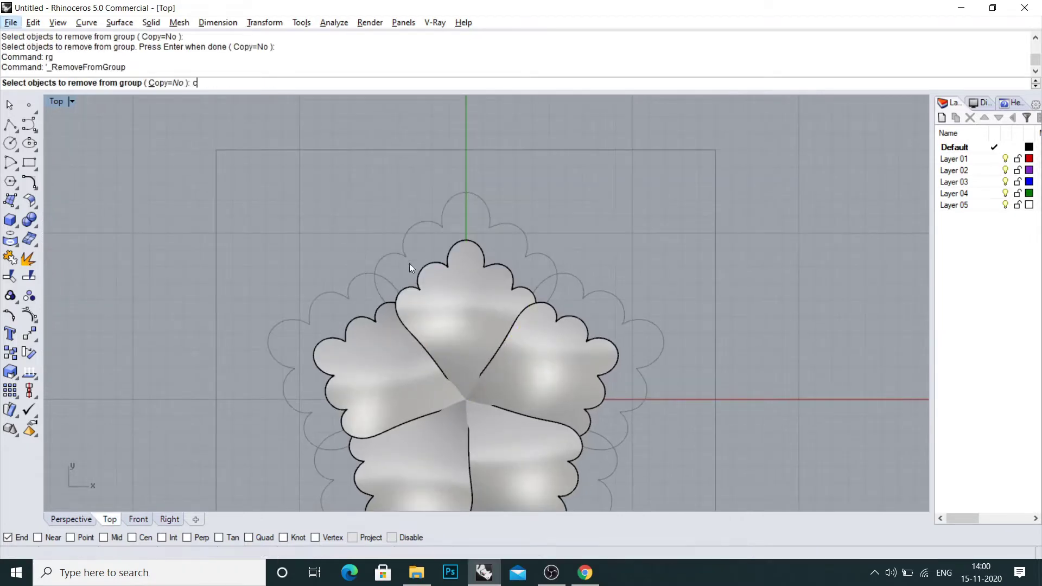
left_click(453, 300)
key("Return")
left_click(457, 308)
key("Return")
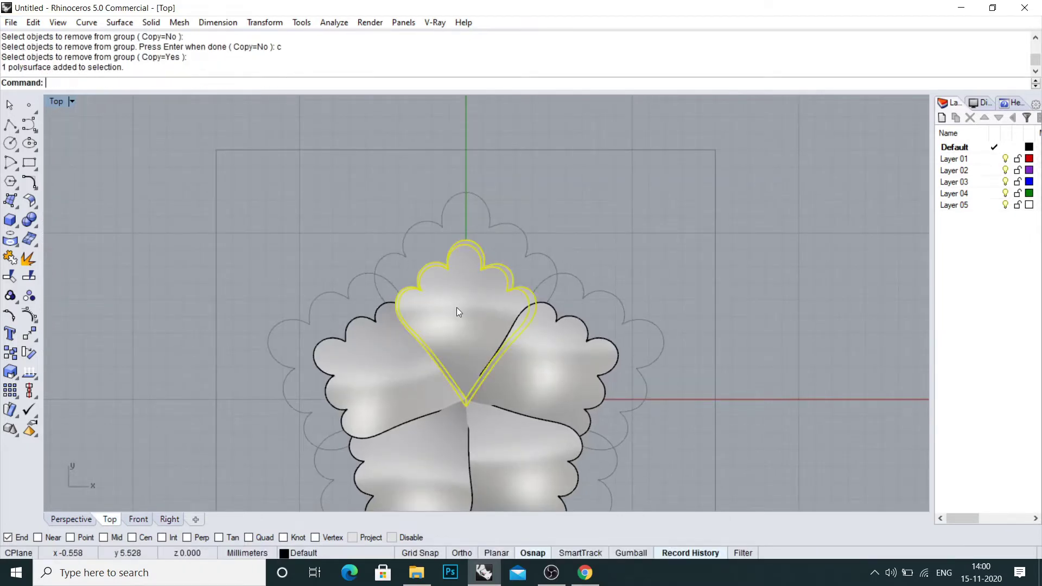
- Copy the uppermost petal straight up until its tip meets the tip of the outer flower outline
type("c")
key("Return")
left_click(333, 236)
left_click(431, 215)
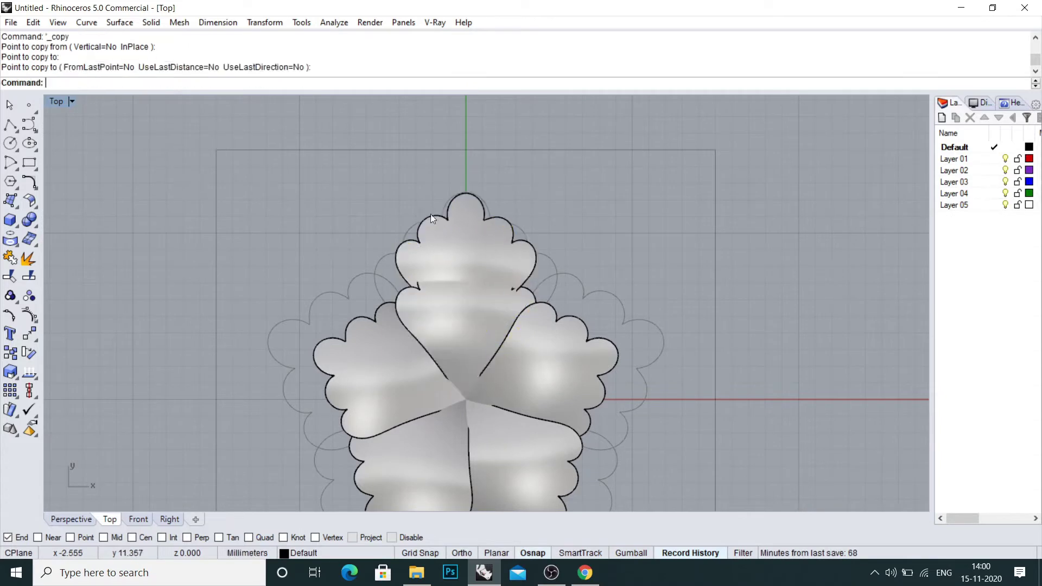
- Group the original uppermost petal with the other four again and hide the five-petal group
left_click(487, 344)
left_click(520, 447, "shift")
type("g")
key("Return")
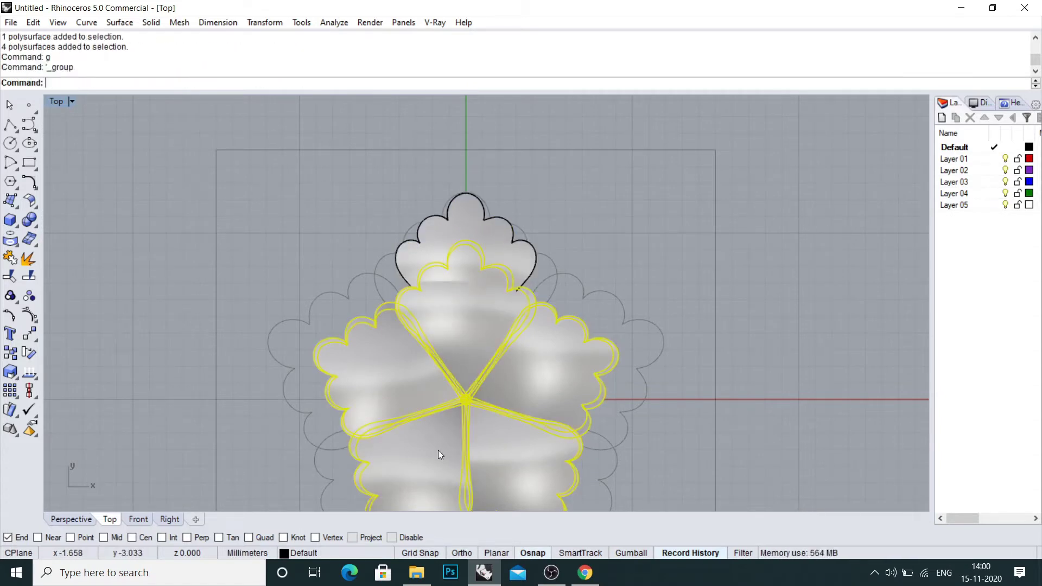
key("ctrl+h")
- Apply CageEdit to the copied petal with a World-aligned bounding box, 4 points in X, Y and Z, and a global edit region
left_click(452, 305)
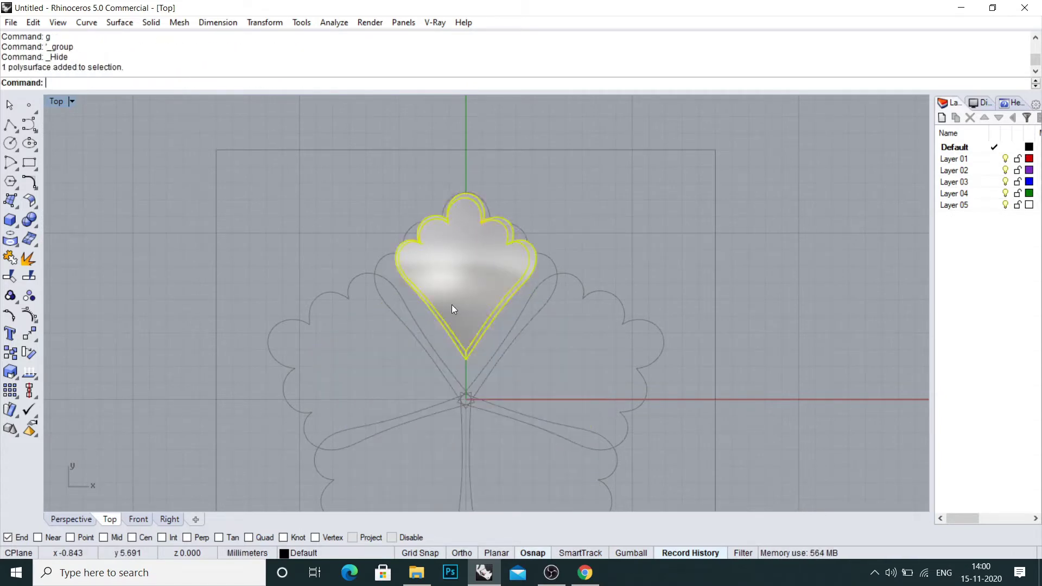
key("ctrl+F1")
left_click(468, 302)
right_click_drag(470, 303, 468, 280)
type("ca")
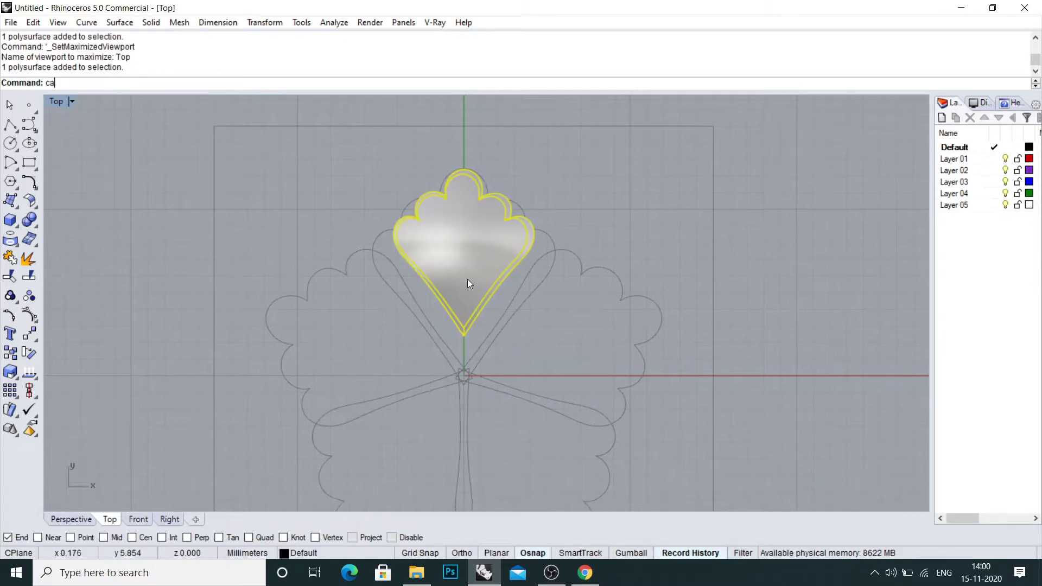
type("g")
key("Return")
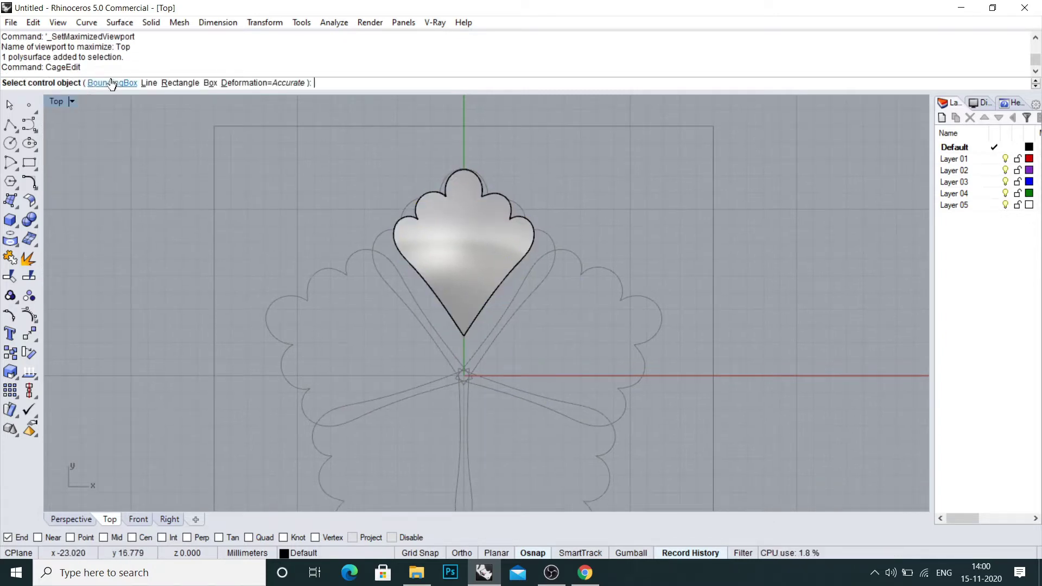
left_click(111, 84)
left_click(156, 84)
key("Return")
key("Return")
scroll(464, 332, "up", 2)
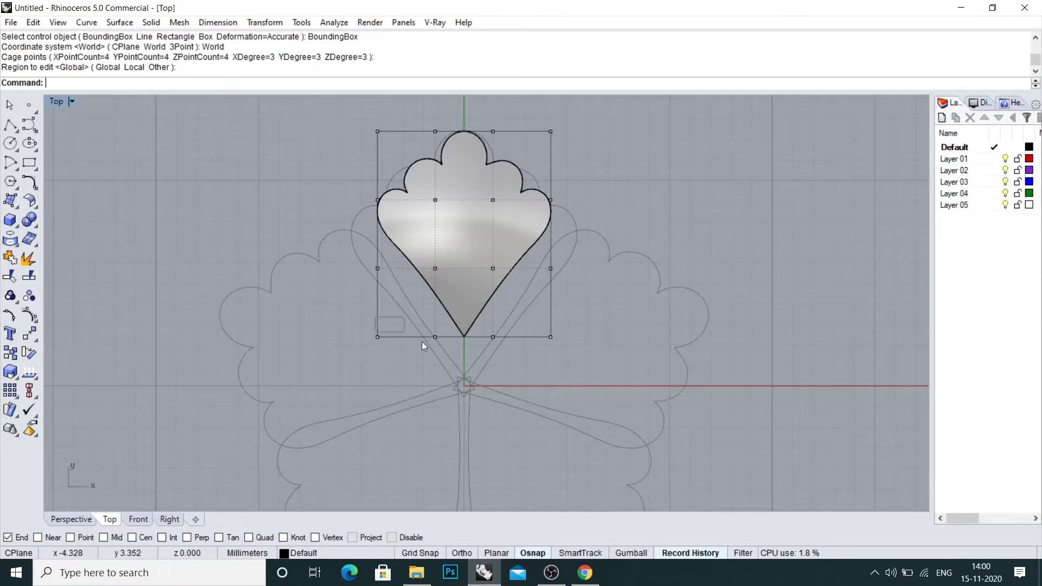
- Move the lowest row of cage points straight down so the petal's tip extends just past the origin, and delete the cage
left_click_drag(372, 321, 576, 363)
type("M")
key("Return")
scroll(579, 353, "up", 2)
left_click(585, 330)
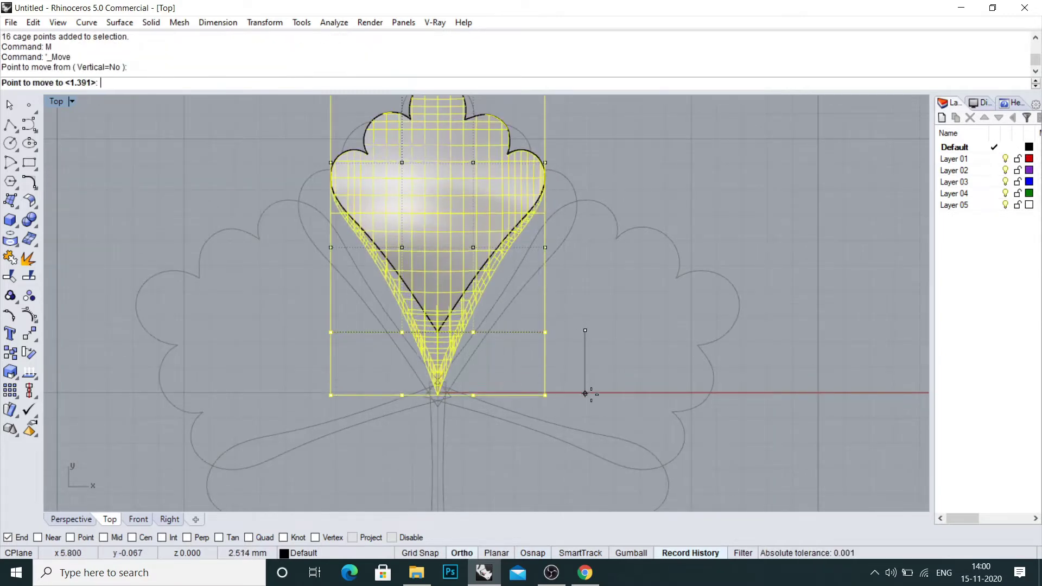
left_click(591, 411)
scroll(567, 390, "down", 4)
left_click(528, 349)
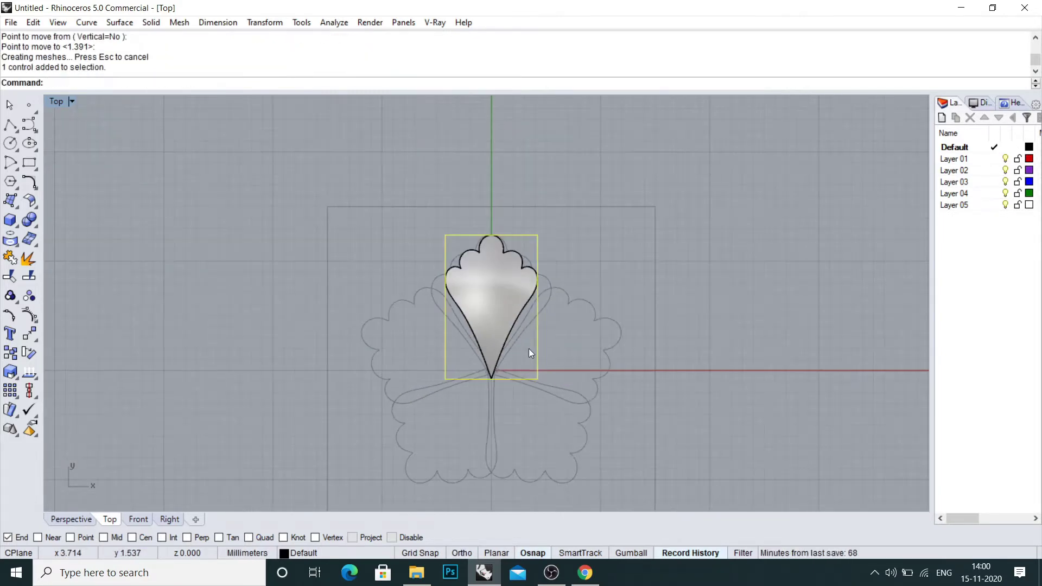
key("Delete")
- Polar array the lengthened petal about the origin with 7 items over 360 degrees
left_click(484, 298)
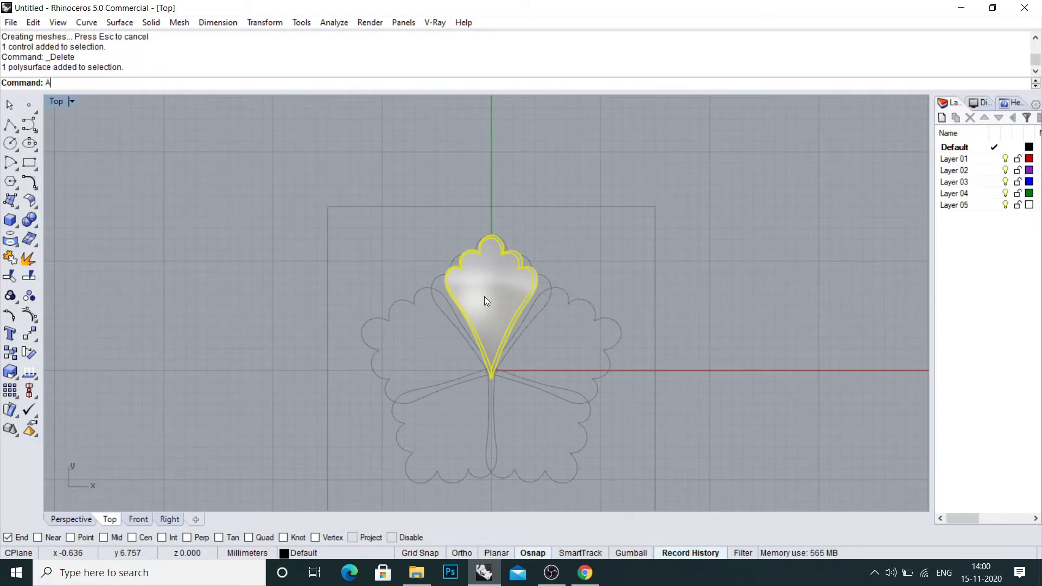
type("7")
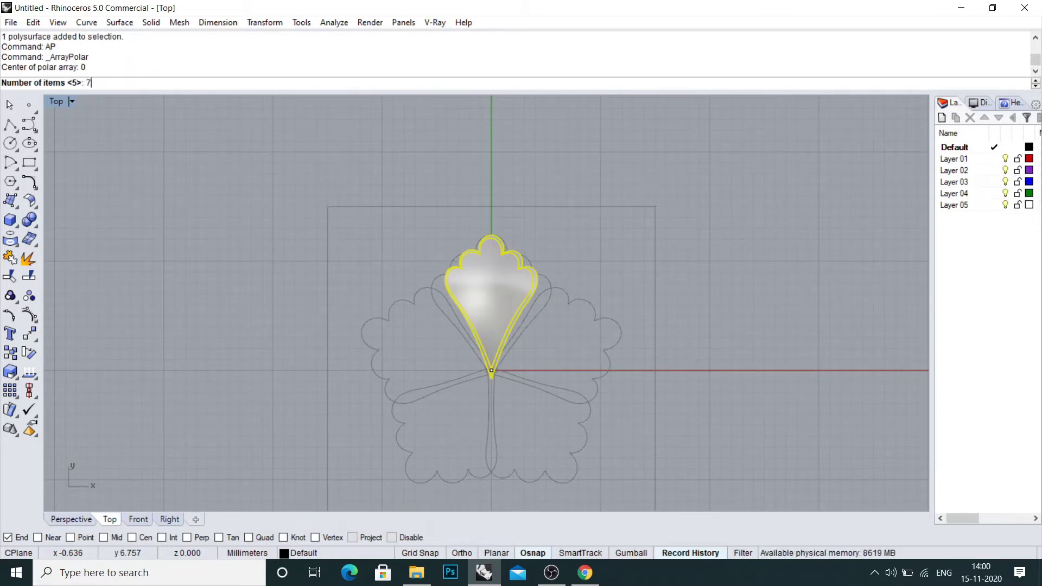
key("Return")
key("Return")
key("Return")
- Examine how the seven arrayed petals overlap in the top, perspective and side views
scroll(497, 317, "up", 1)
left_click(498, 319)
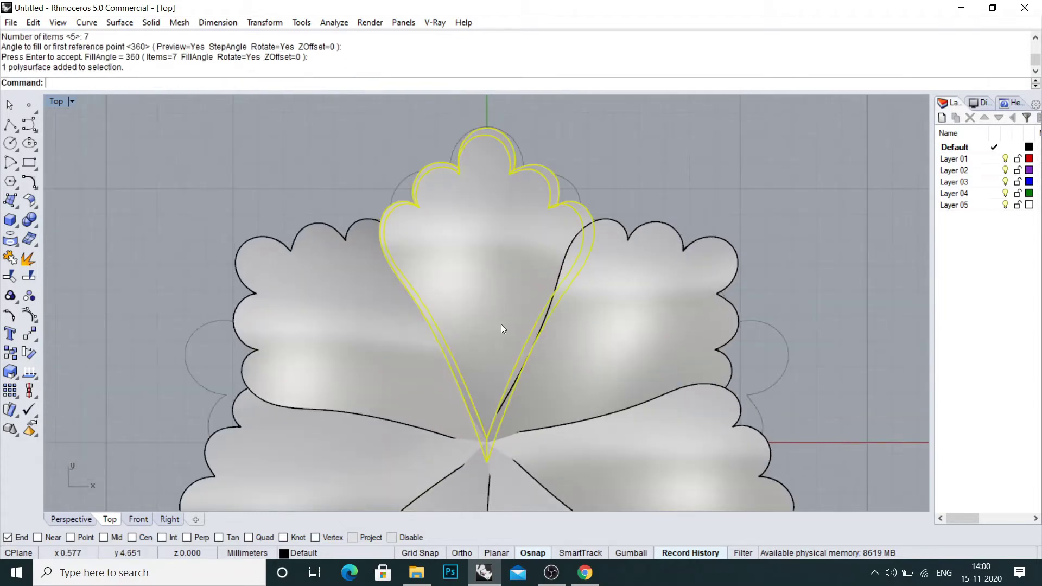
key("ctrl+F4")
key("Escape")
right_click_drag(559, 340, 473, 255)
key("ctrl+F1")
left_click(502, 252)
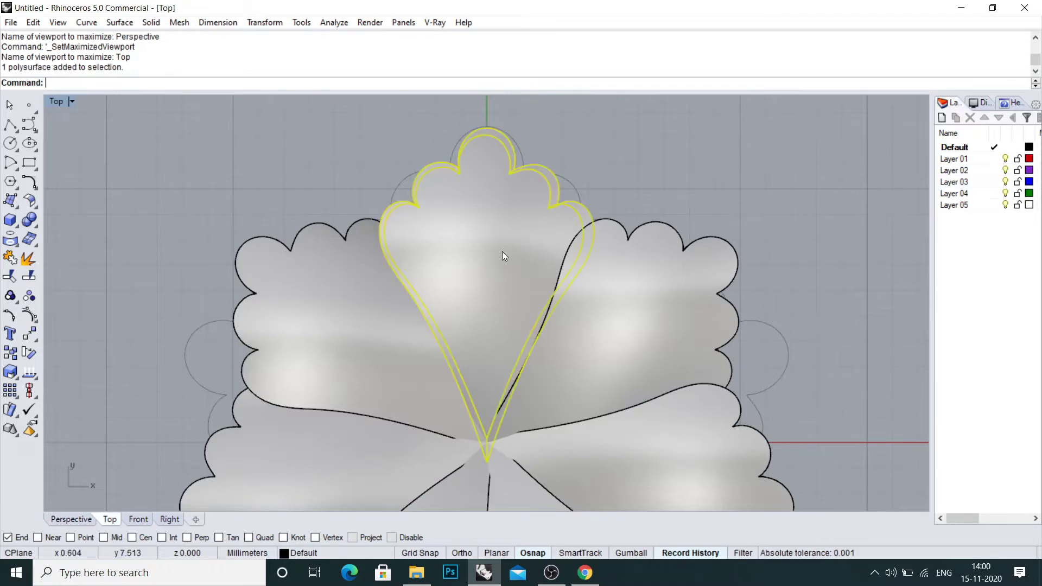
scroll(493, 292, "down", 3)
key("ctrl+alt+w")
type("sv")
key("Return")
scroll(476, 302, "up", 2)
left_click(478, 288)
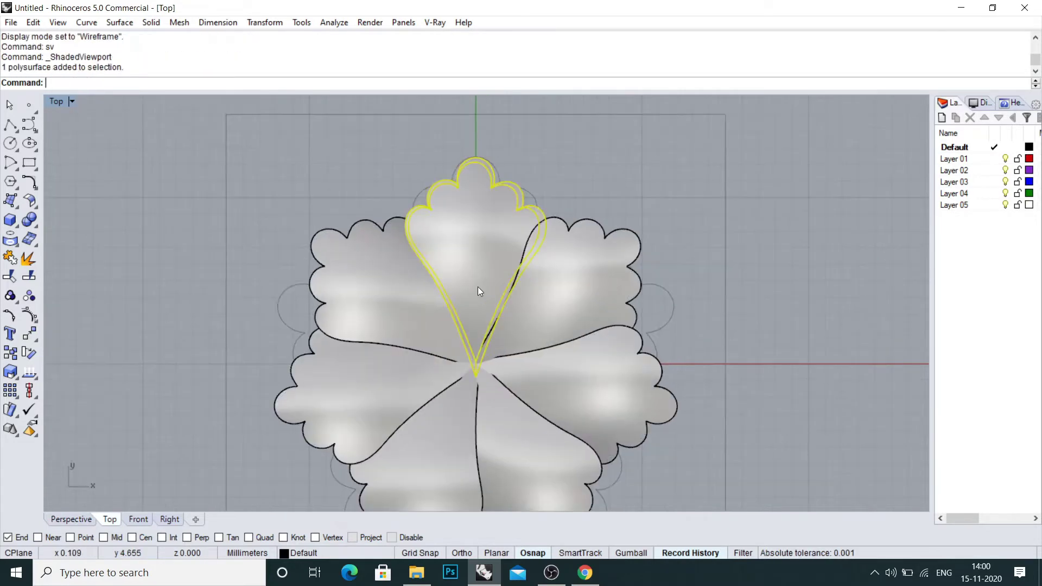
scroll(486, 275, "up", 4)
key("ctrl+F4")
key("Escape")
right_click_drag(532, 325, 447, 226)
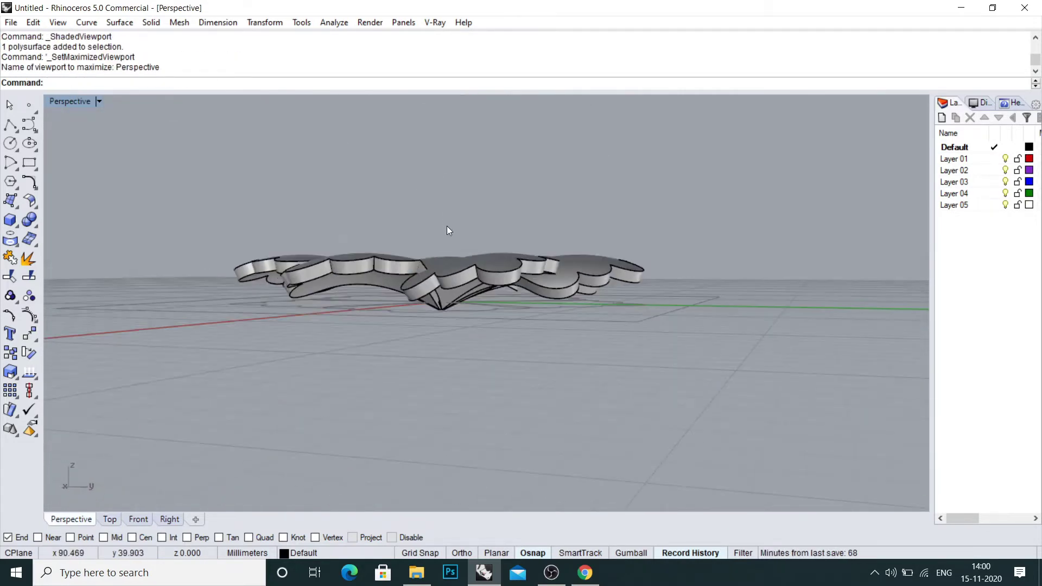
key("ctrl+F2")
key("ctrl+F3")
- Group the seven arrayed petals in the top view
key("ctrl+F1")
left_click_drag(362, 269, 361, 268)
type("g")
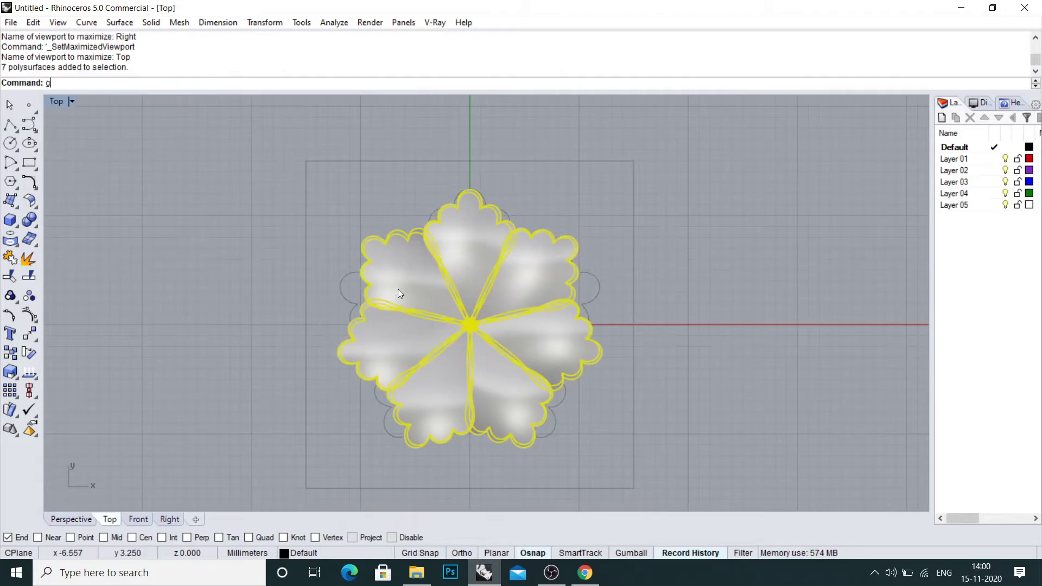
key("Return")
key("Return")
key("Escape")
- Take the uppermost petal out of the seven-petal group with the Copy option set to Yes
right_click_drag(399, 289, 408, 401)
scroll(487, 347, "up", 2)
type("rg")
key("Return")
left_click(478, 334)
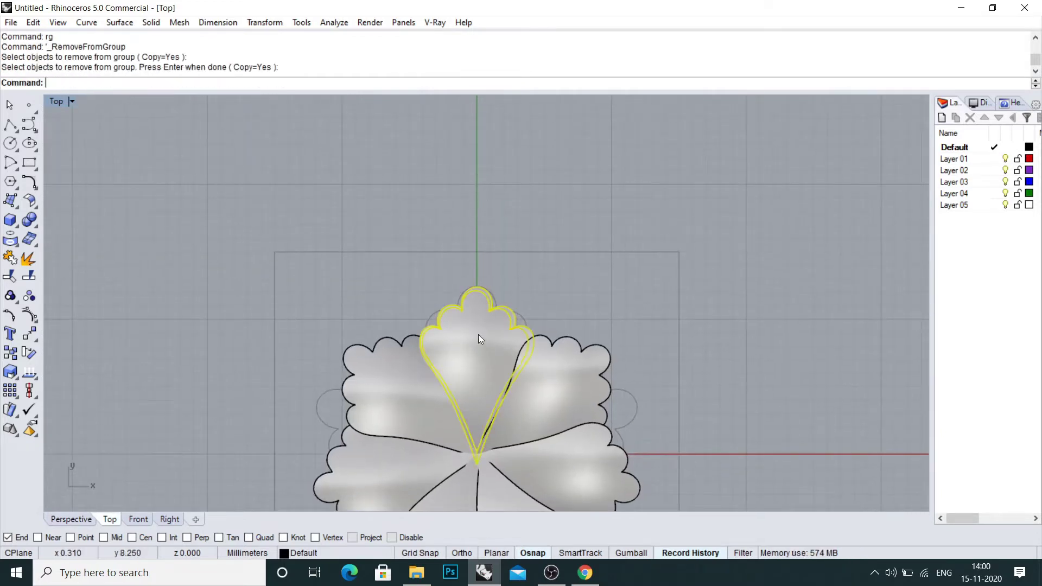
key("Return")
- Copy the uppermost petal of the seven-petal ring about 2.6 mm straight up
type("c")
key("Return")
left_click(438, 252)
scroll(438, 247, "up", 1)
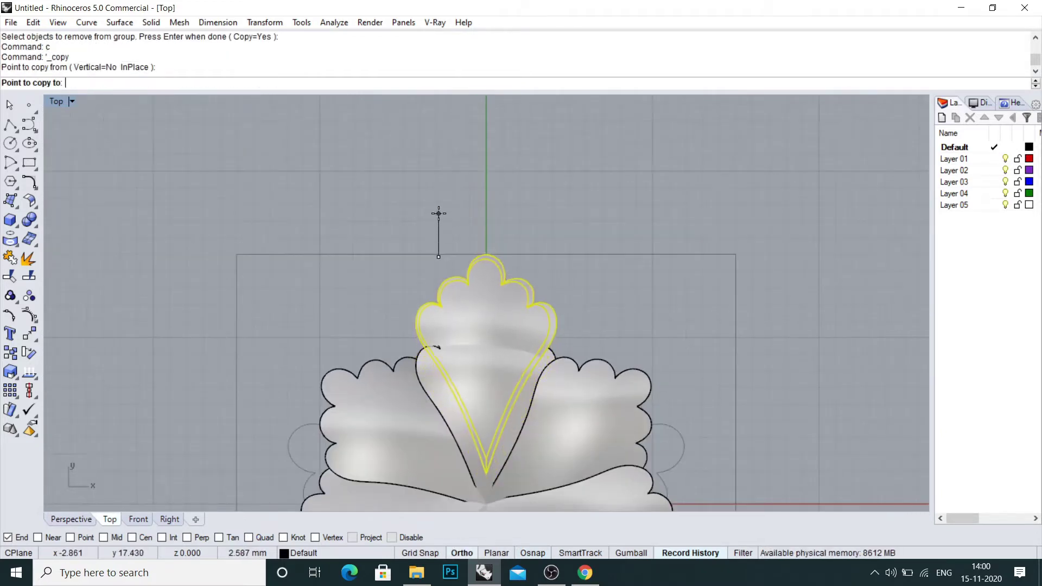
left_click(439, 214, "shift")
scroll(439, 213, "down", 6)
key("Escape")
key("Escape")
- Regroup the seven petals without the raised copy and hide that group
left_click(465, 308)
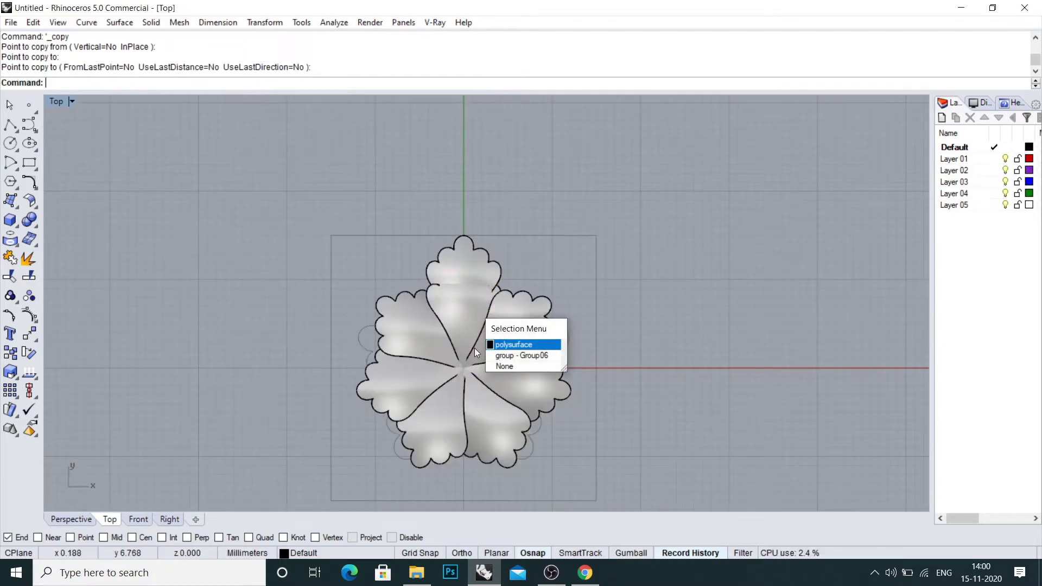
scroll(475, 349, "up", 4)
left_click(461, 332)
right_click(460, 332)
left_click(424, 333, "shift")
type("g")
key("Return")
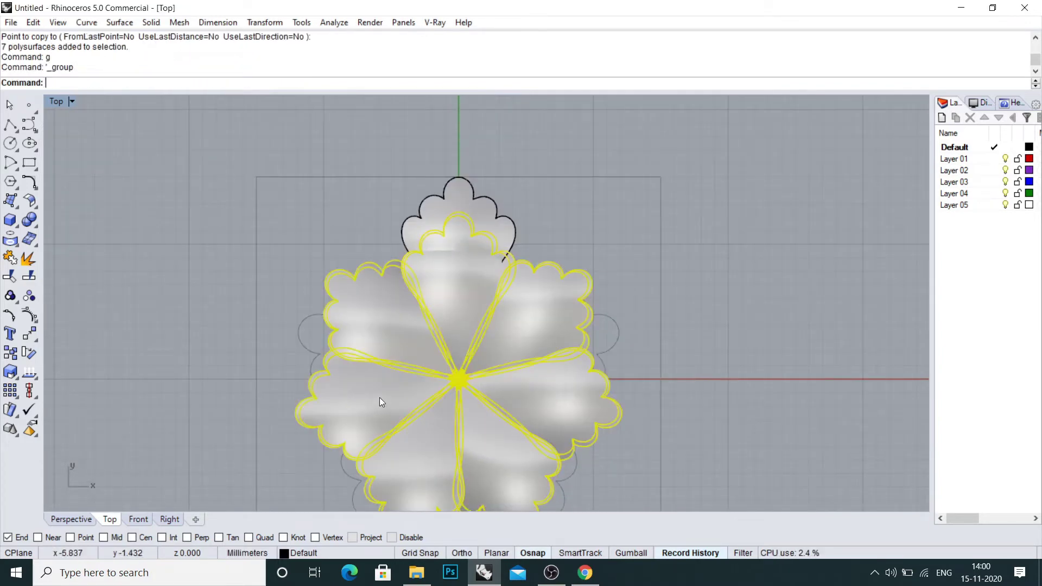
key("ctrl+h")
- Polar array the remaining copied petal about the origin with 9 items over 360 degrees
left_click(441, 239)
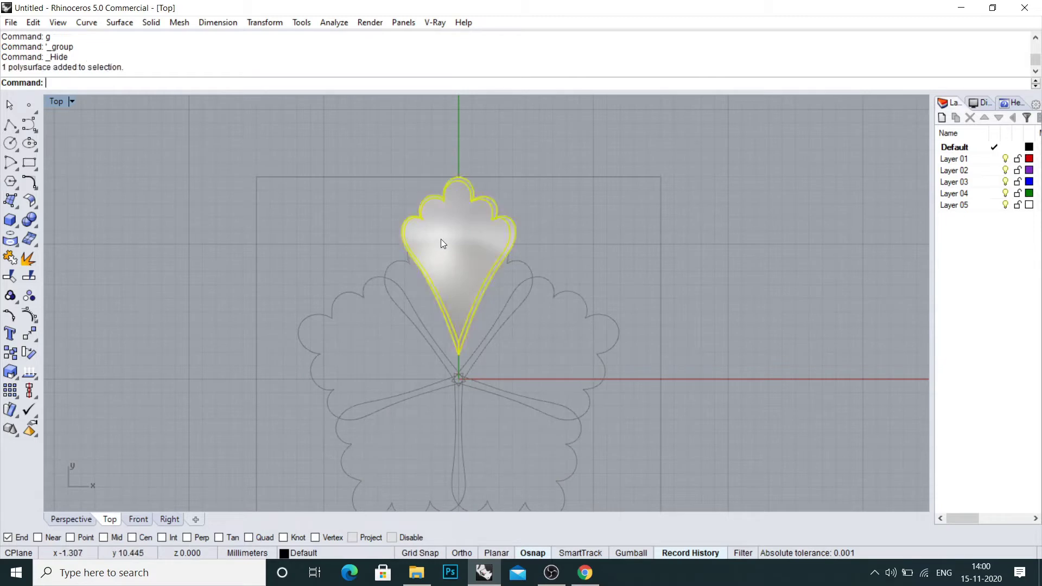
left_click(449, 247)
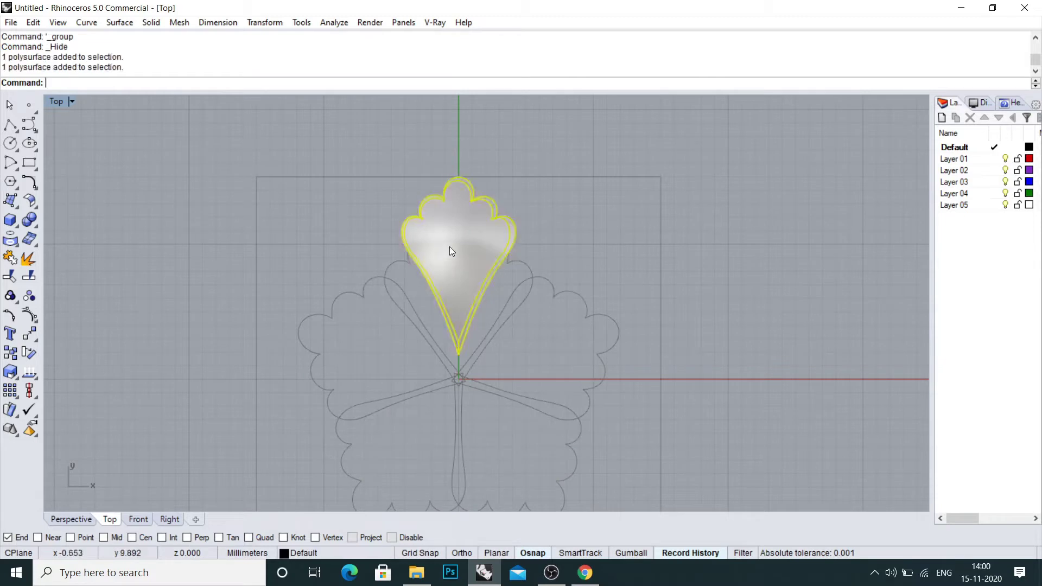
left_click(480, 257)
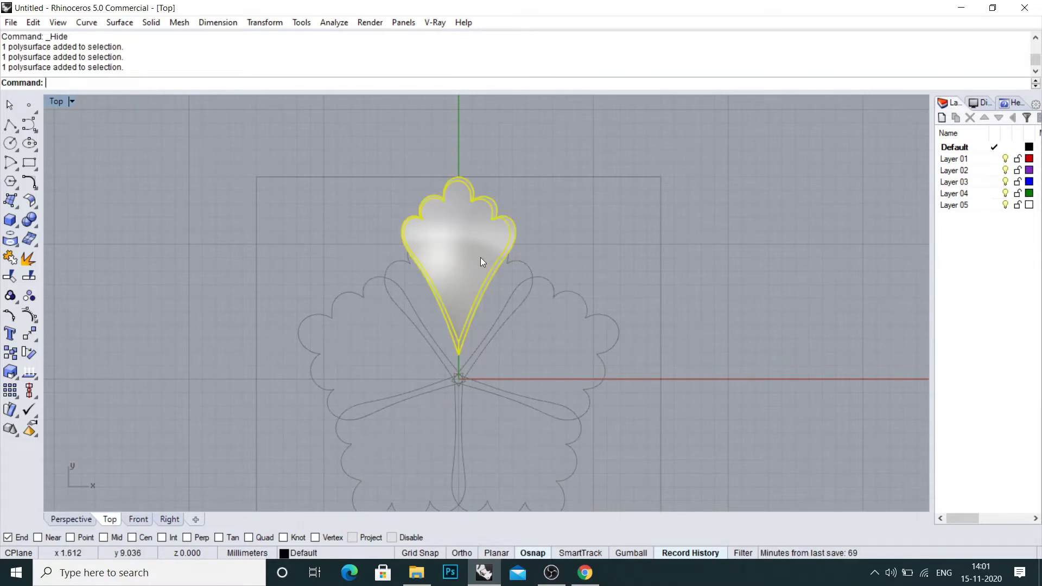
scroll(480, 258, "down", 2)
type("A")
key("Return")
key("Return")
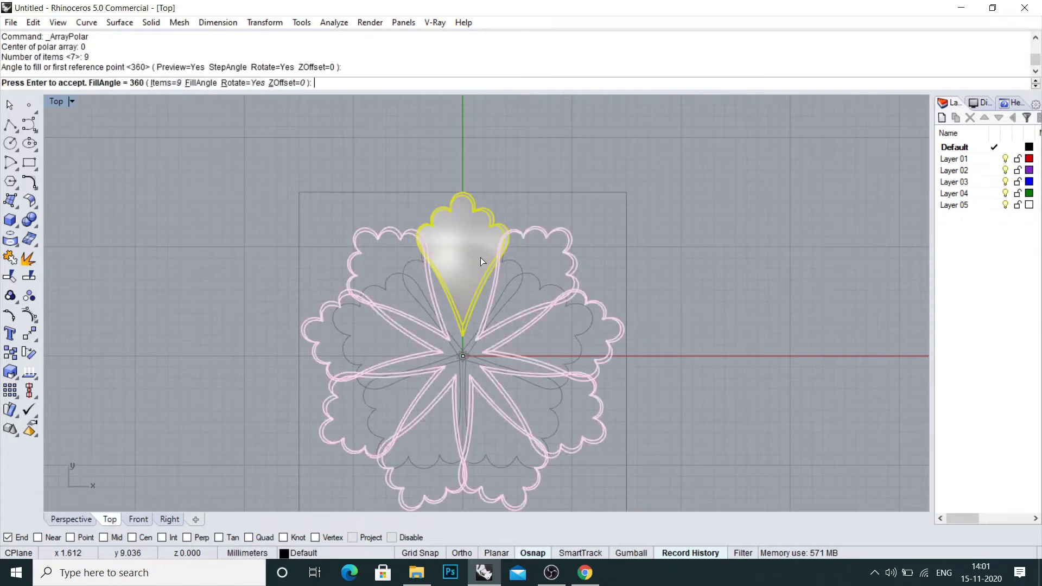
key("Return")
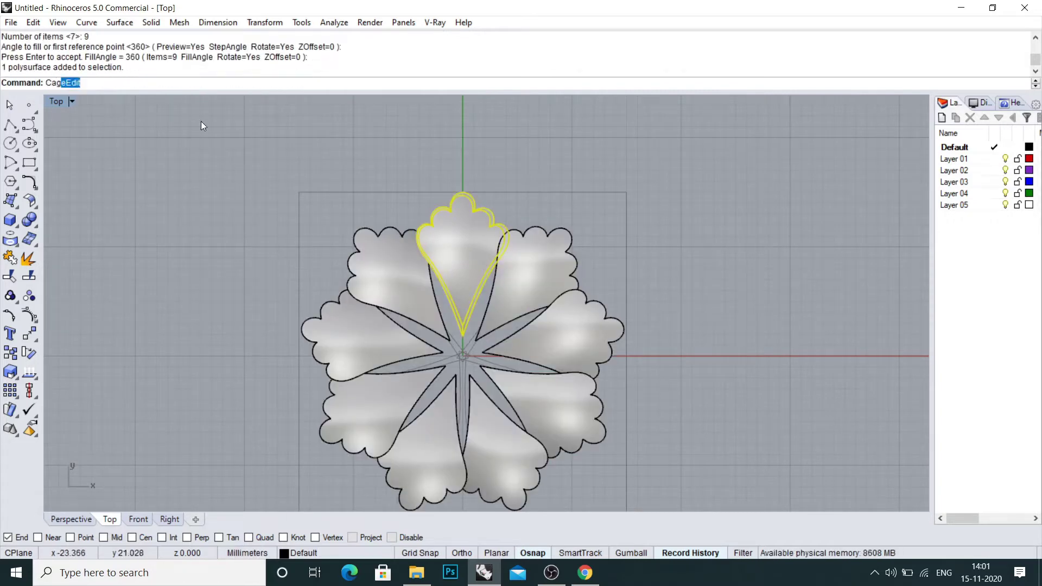
left_click(81, 101)
left_click(101, 84)
left_click(130, 84)
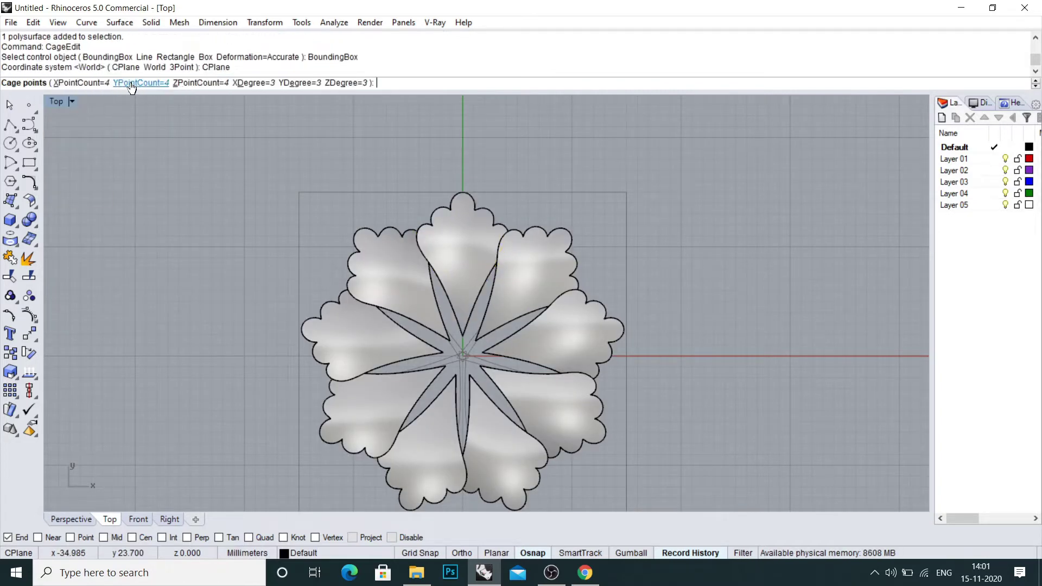
key("Escape")
key("Escape")
- Apply CageEdit to the uppermost of the nine petals with a bounding box, 4 points in each direction, and a global region
left_click(475, 290)
left_click(462, 276)
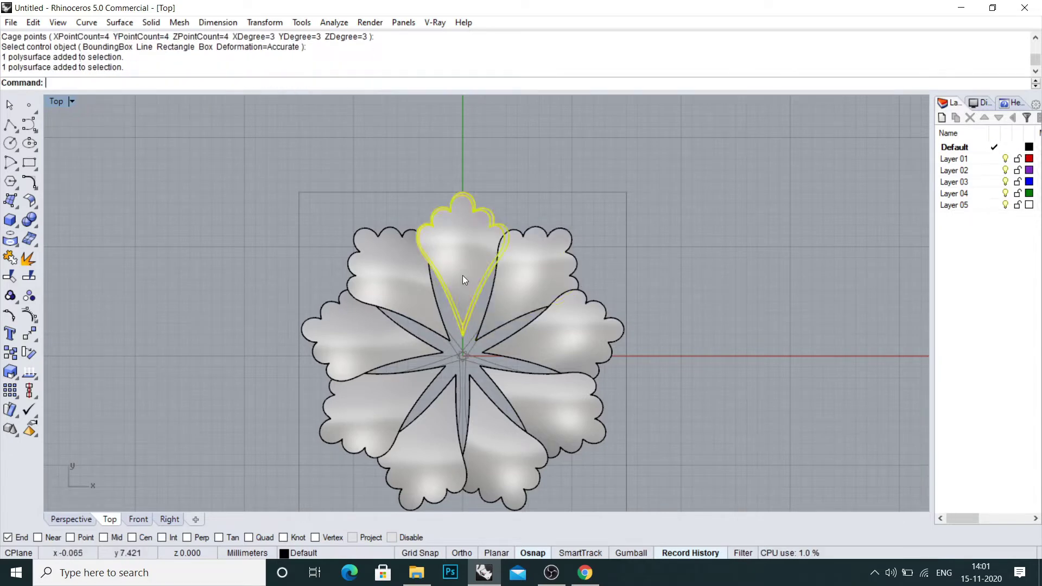
left_click(80, 103)
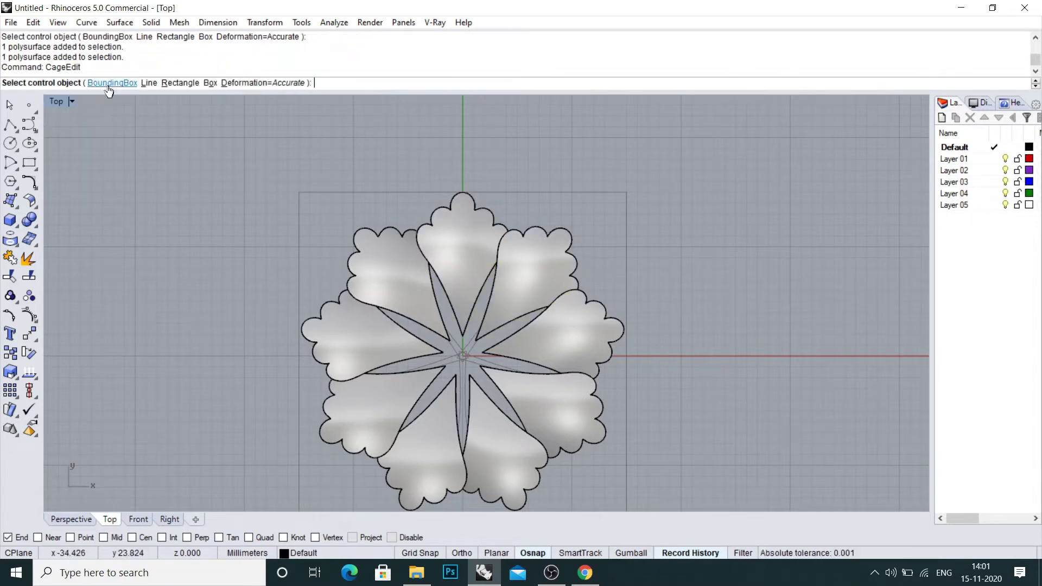
left_click(101, 84)
left_click(148, 85)
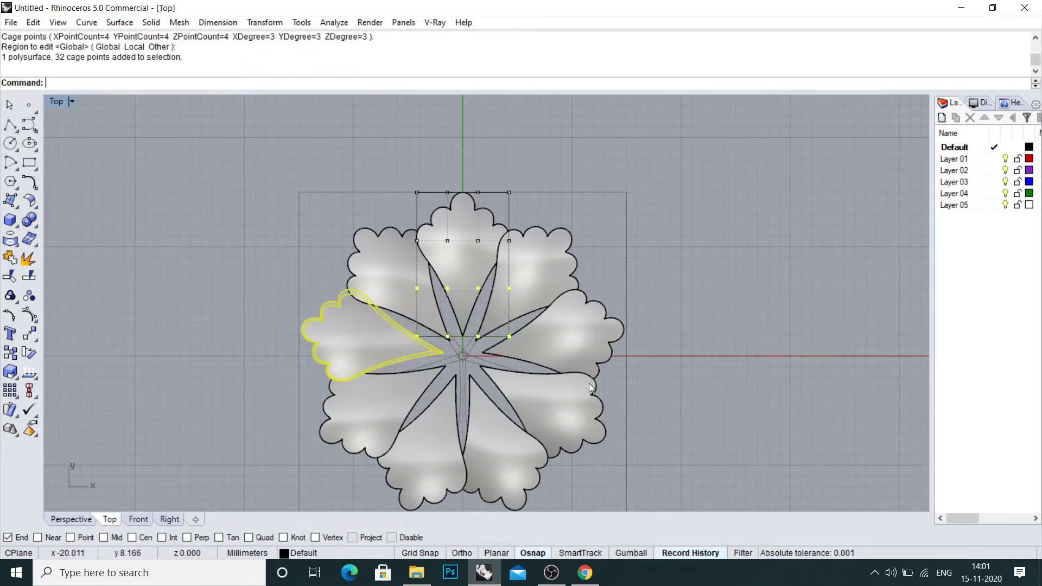
- Move the two cage-point rows nearest the centre on the uppermost petal about 1.84 mm straight down toward the origin
scroll(589, 383, "up", 3)
key("Escape")
left_click_drag(561, 360, 562, 362)
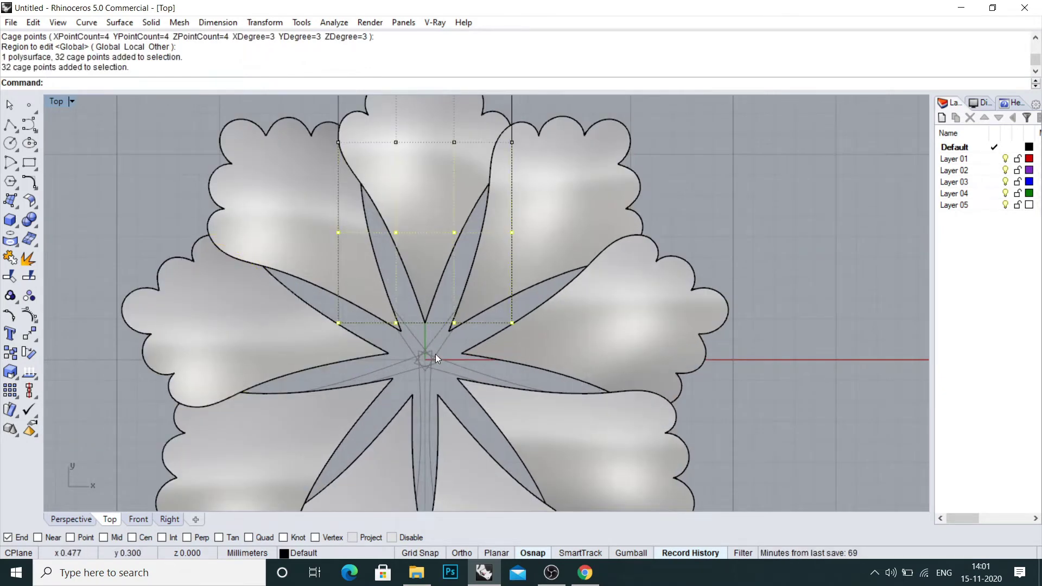
scroll(438, 354, "up", 6)
type("m")
key("Return")
left_click(452, 355)
left_click(456, 426, "shift")
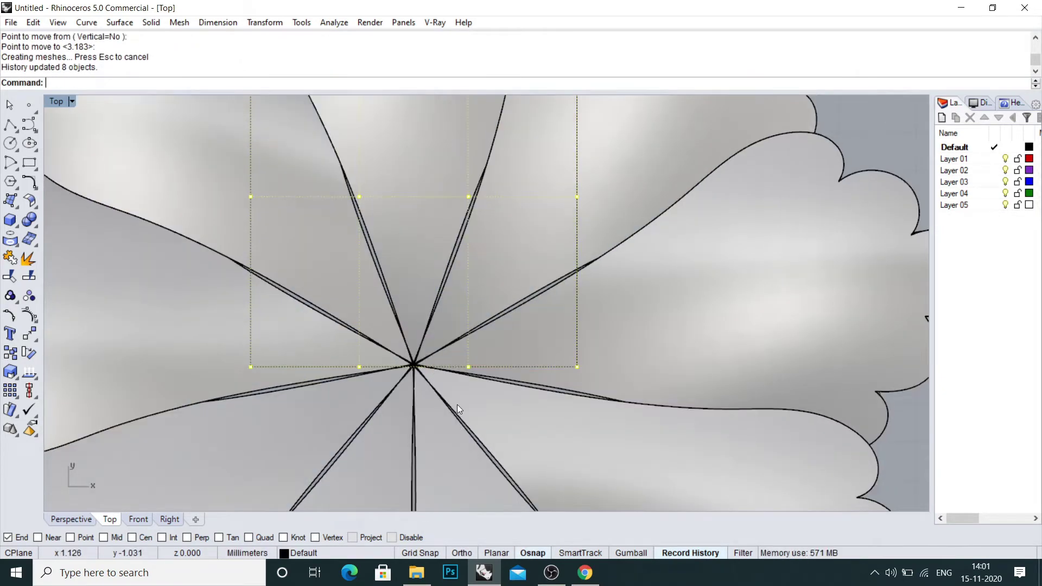
- Move the same cage points slightly farther down past the origin to close the gaps between petals at the centre
scroll(457, 405, "down", 3)
scroll(496, 316, "up", 5)
type("m")
key("Return")
left_click(495, 315)
left_click(496, 347, "shift")
scroll(496, 347, "down", 6)
scroll(496, 346, "down", 4)
key("Escape")
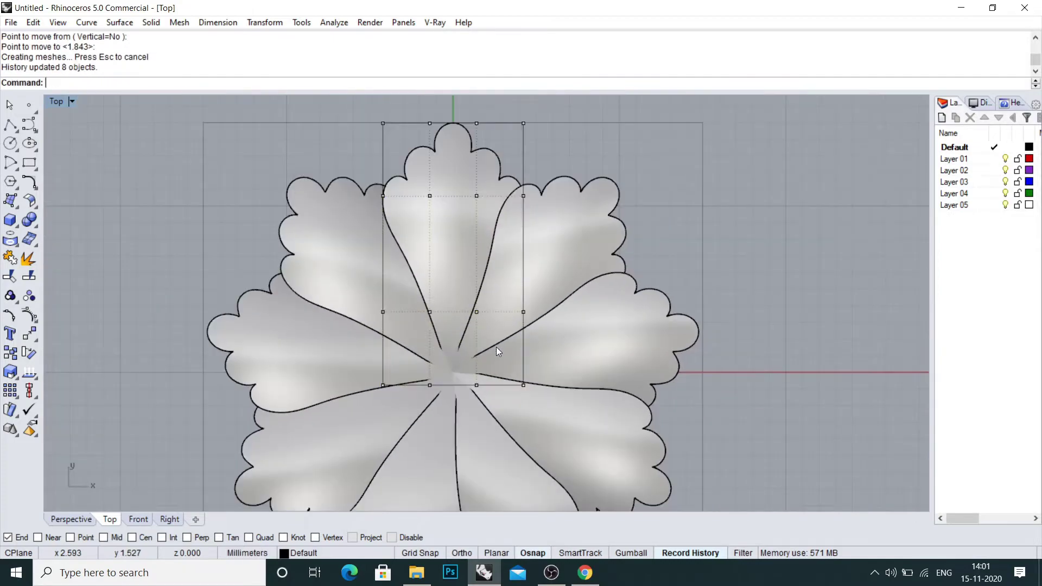
- Check the edited ring from the other views and delete the control cage around the uppermost petal
key("ctrl+F4")
right_click_drag(539, 373, 451, 387)
key("ctrl+F2")
key("ctrl+F3")
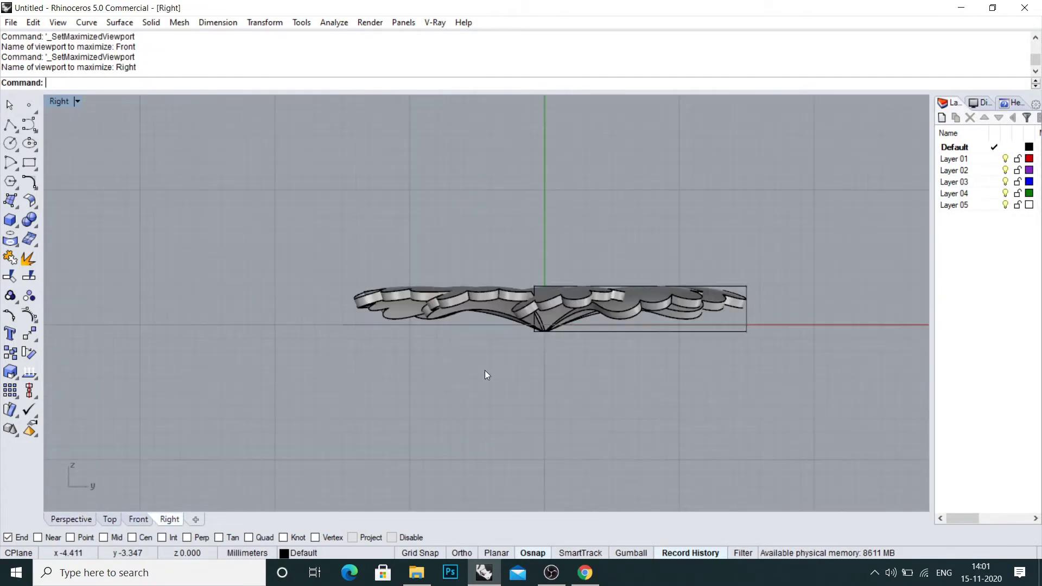
scroll(485, 371, "down", 2)
scroll(560, 363, "up", 3)
left_click_drag(745, 357, 709, 311)
key("ctrl+F1")
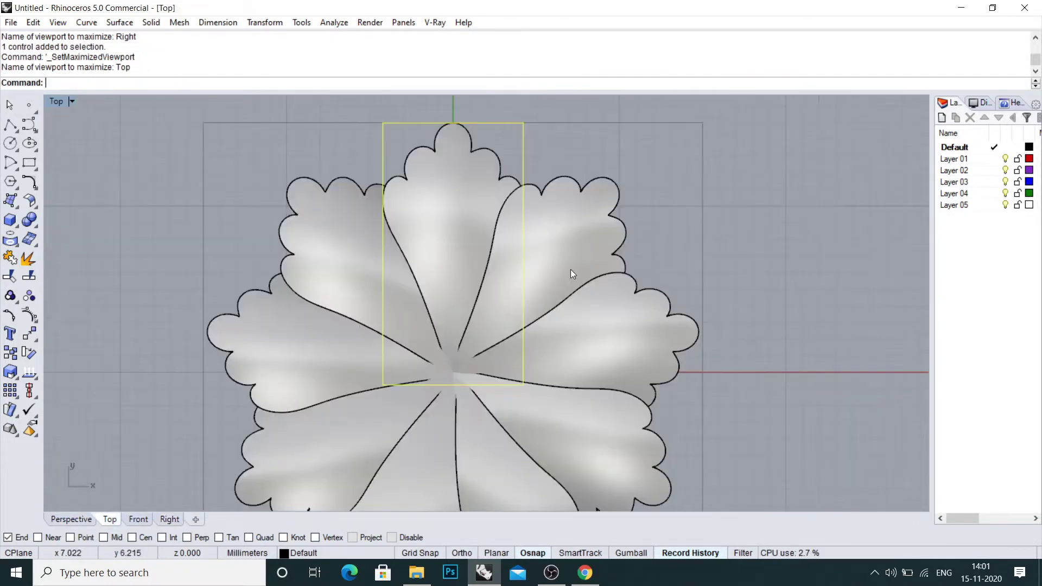
scroll(549, 210, "down", 3)
key("Escape")
left_click_drag(515, 157, 517, 159)
scroll(516, 161, "down", 4)
key("Delete")
scroll(493, 259, "up", 2)
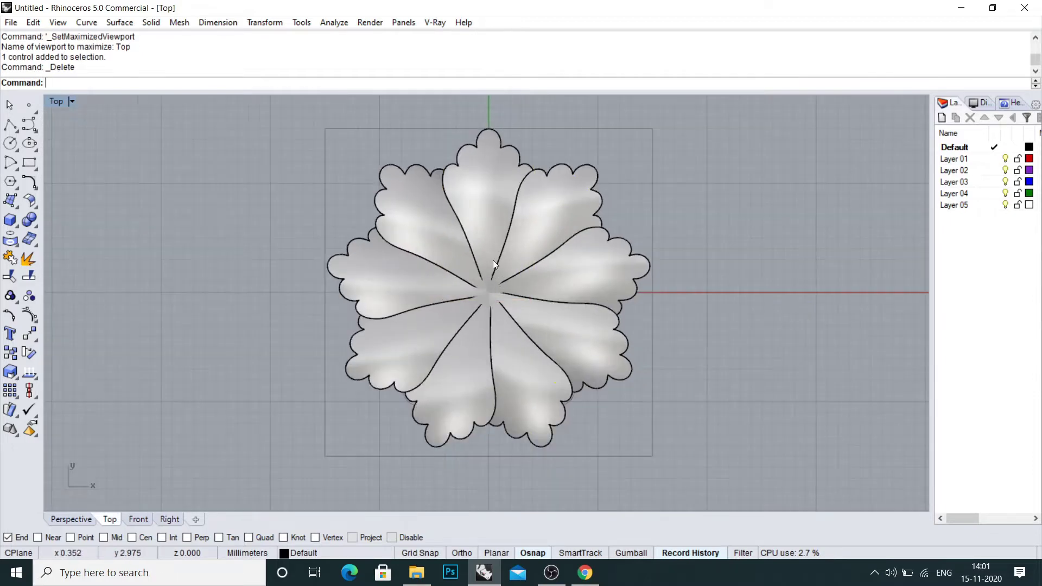
- Group the nine petals into one ring and show all hidden objects
key("ctrl+a")
type("g")
key("Return")
key("Return")
key("Escape")
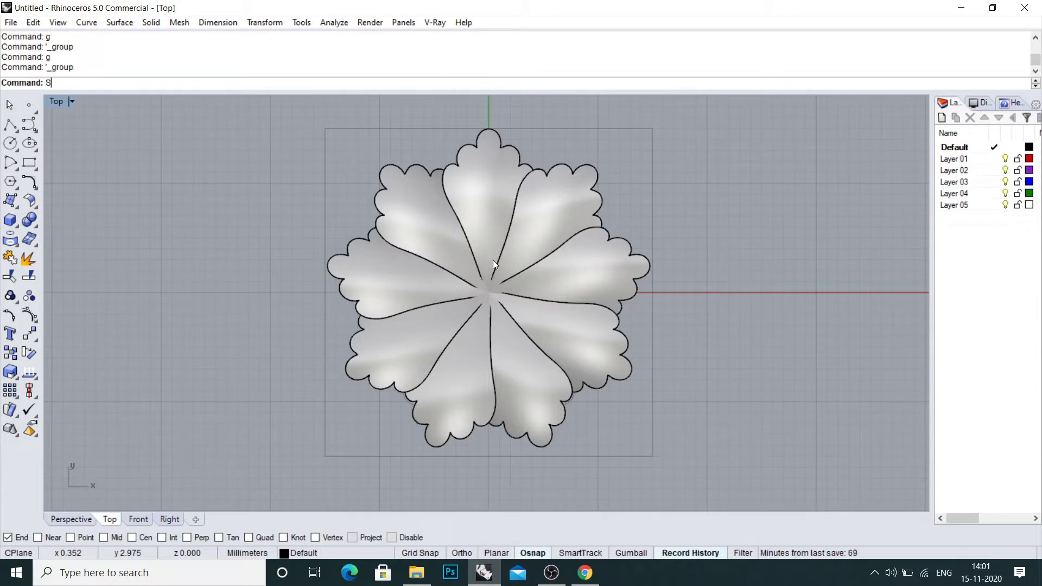
type("SHow")
key("Return")
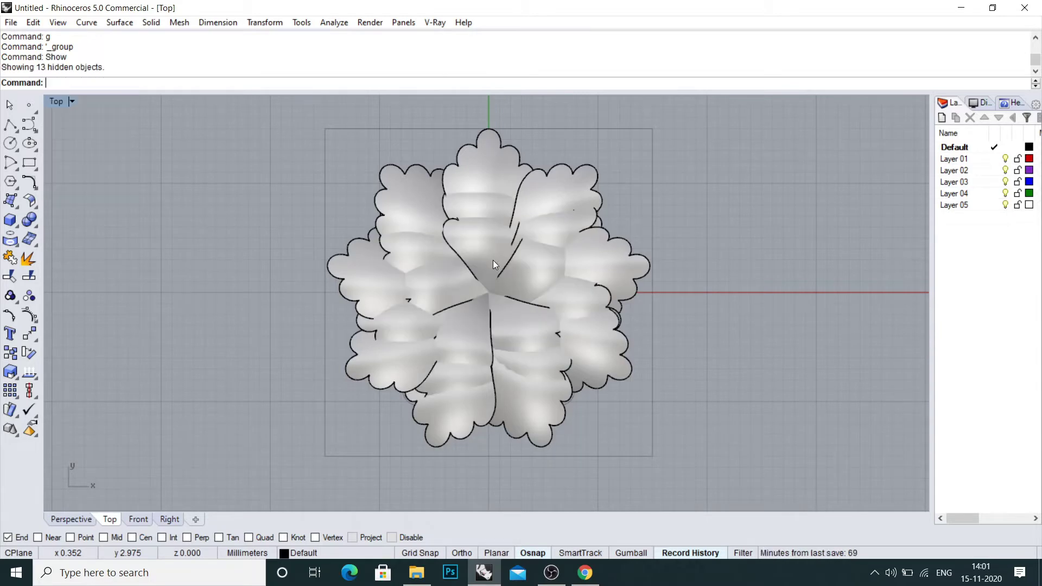
- Set the Right viewport to shaded display to see the overlapping rings from the side
left_click(492, 259)
key("ctrl+F2")
key("ctrl+F3")
type("sv")
key("Return")
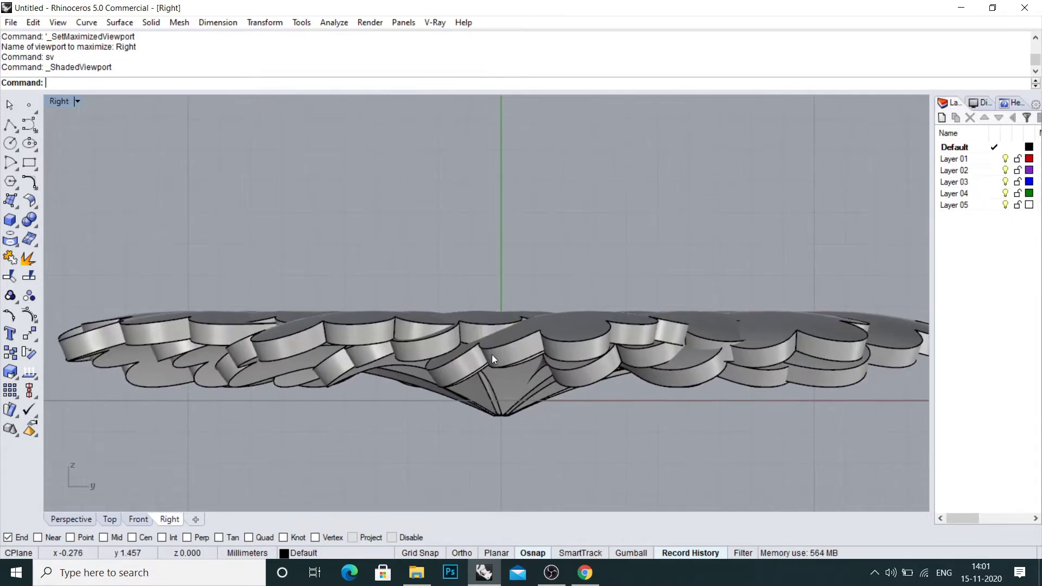
- Move the five-petal ring straight up in the Right view, well clear of the other two rings
key("ctrl+F4")
scroll(495, 324, "up", 3)
right_click_drag(491, 209, 463, 291)
left_click(464, 291)
key("ctrl+F2")
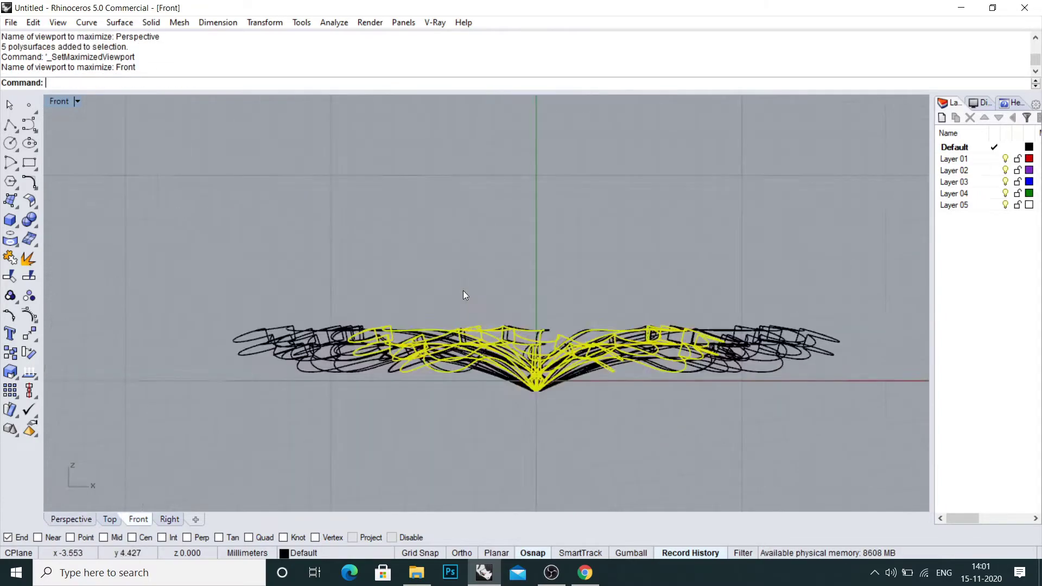
key("ctrl+F3")
left_click_drag(471, 300, 466, 215)
key("Escape")
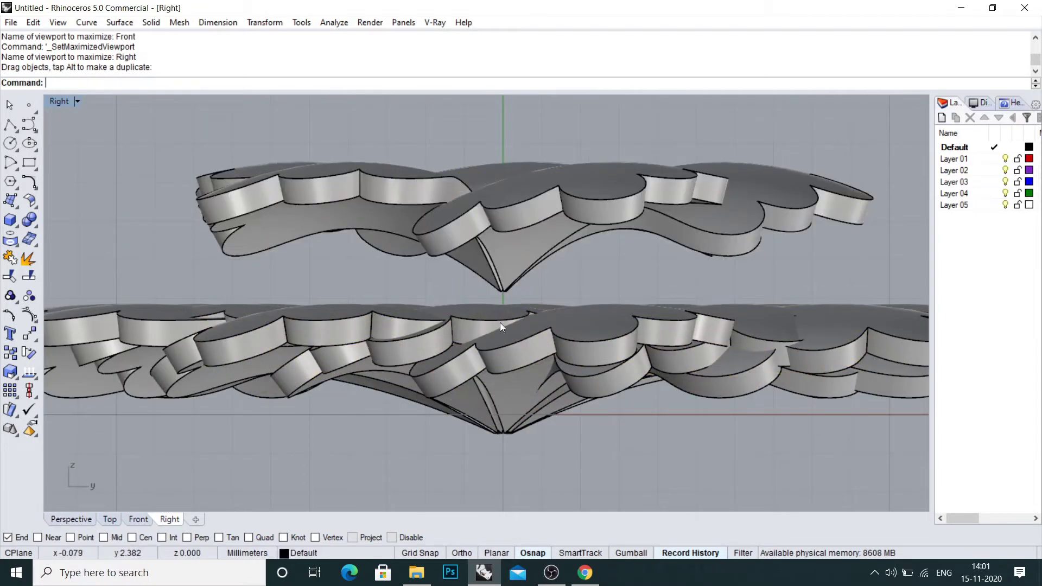
- Move the seven-petal ring up in the Right view to sit between the nine-petal and five-petal rings
key("ctrl+F4")
left_click(409, 426)
right_click_drag(408, 426, 375, 320)
key("Escape")
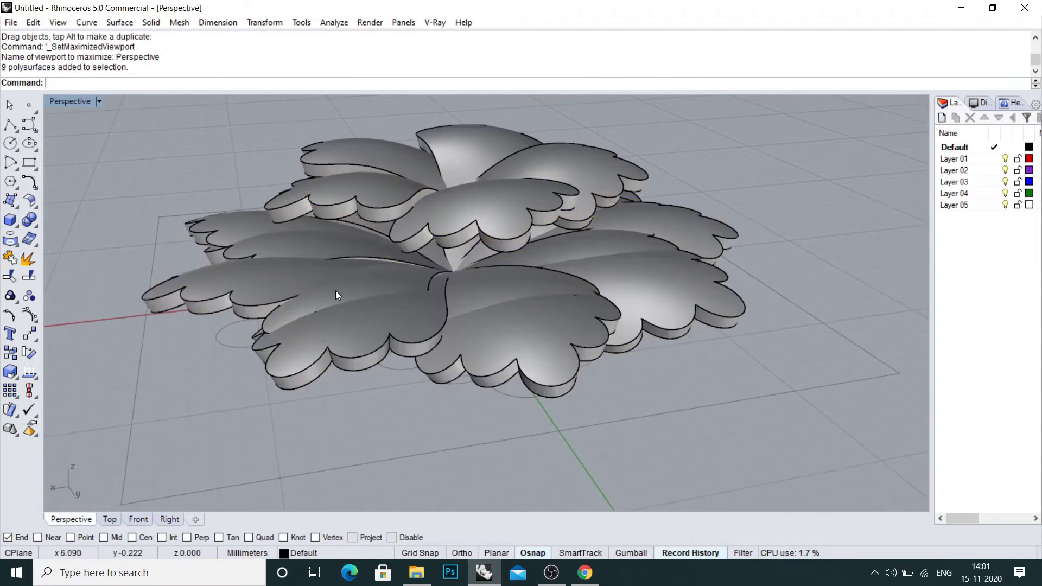
scroll(272, 317, "up", 4)
left_click(271, 317)
scroll(325, 319, "down", 2)
key("ctrl+F2")
key("ctrl+F3")
scroll(475, 320, "up", 2)
left_click_drag(476, 338, 478, 254)
key("Escape")
key("ctrl+F4")
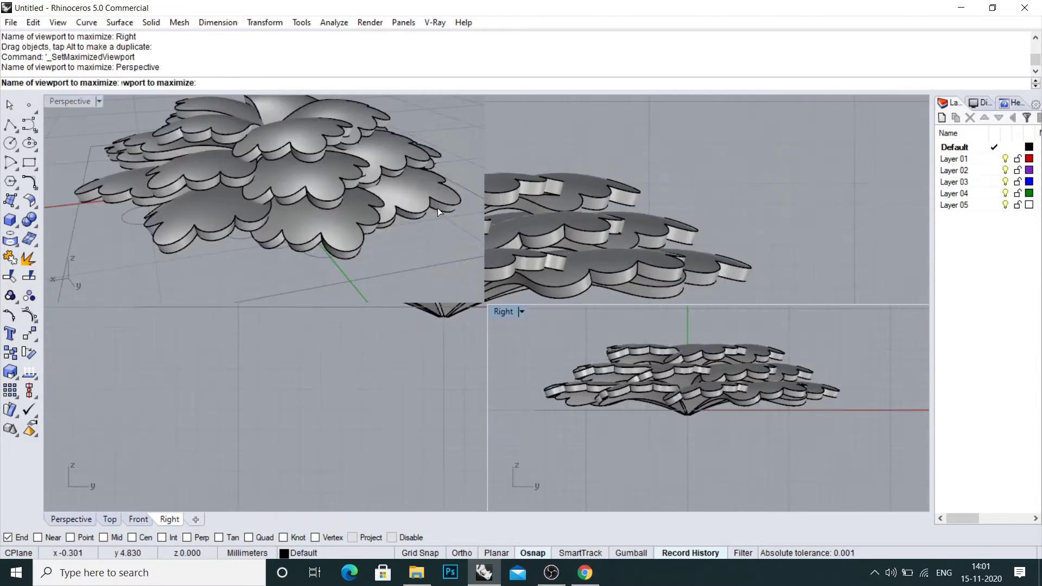
- Examine the spacing of the three stacked rings from the front, right, top and perspective views
scroll(561, 200, "down", 5)
key("ctrl+F2")
key("ctrl+F3")
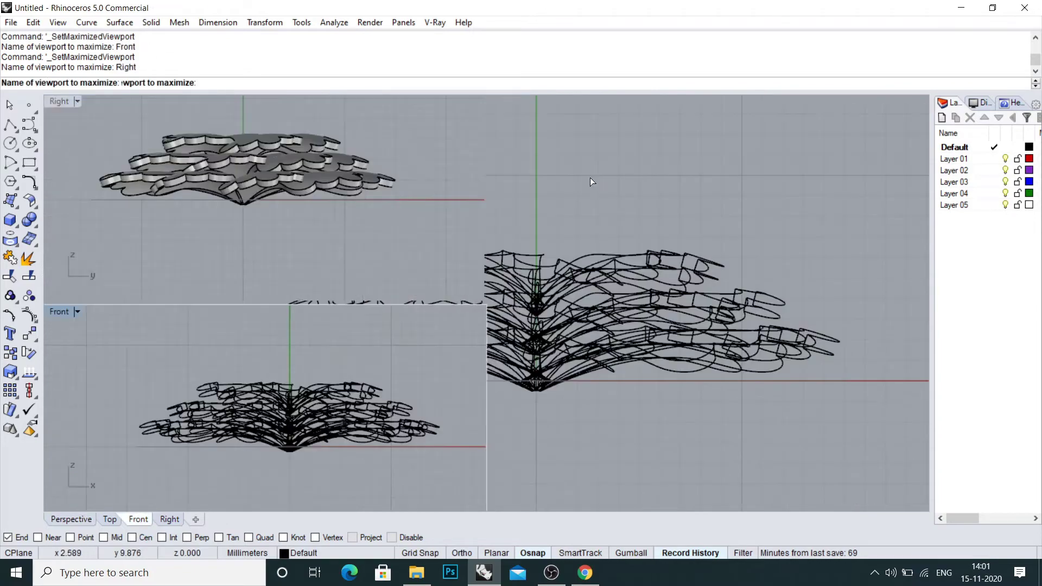
key("ctrl+F1")
scroll(514, 278, "up", 4)
key("ctrl+F4")
scroll(537, 257, "up", 2)
scroll(537, 257, "down", 4)
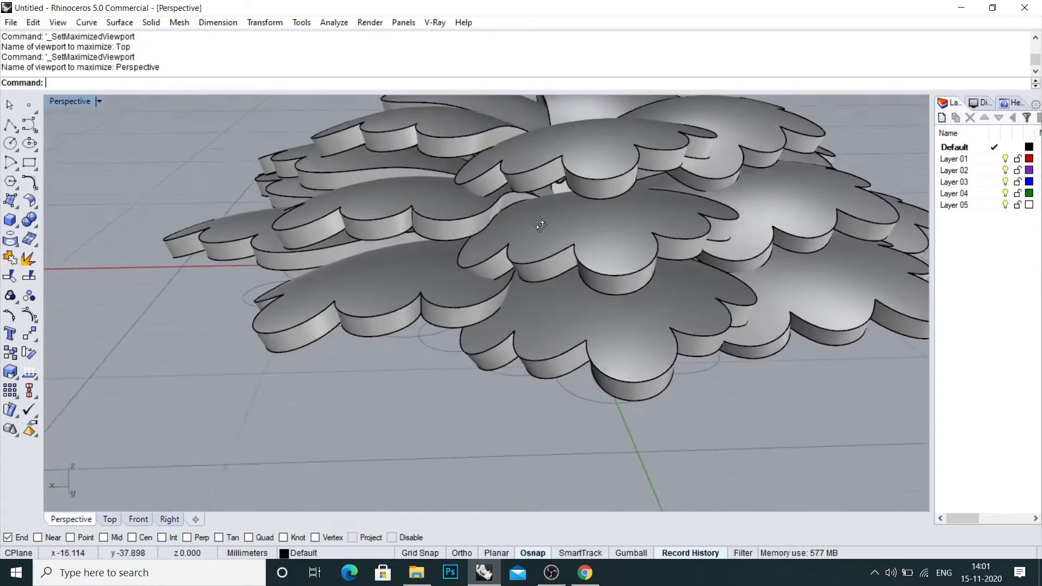
- Raise the five-petal top ring slightly in the Right view
left_click(582, 230)
key("ctrl+F2")
key("ctrl+F3")
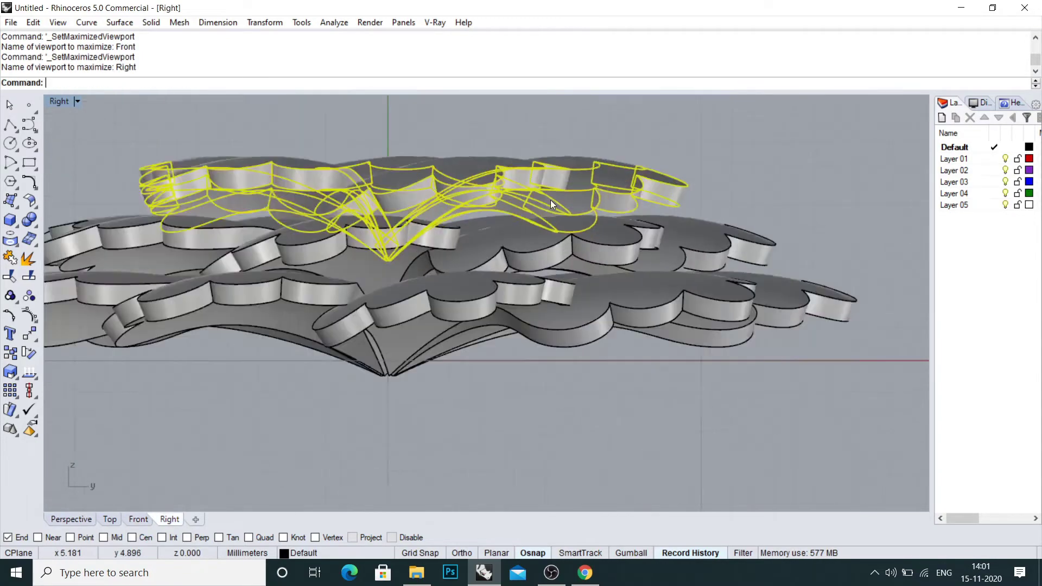
scroll(551, 200, "up", 3)
mouse_move(543, 188)
left_mouse_down()
mouse_move(538, 159)
mouse_move(539, 175)
left_mouse_up()
key("ctrl+F4")
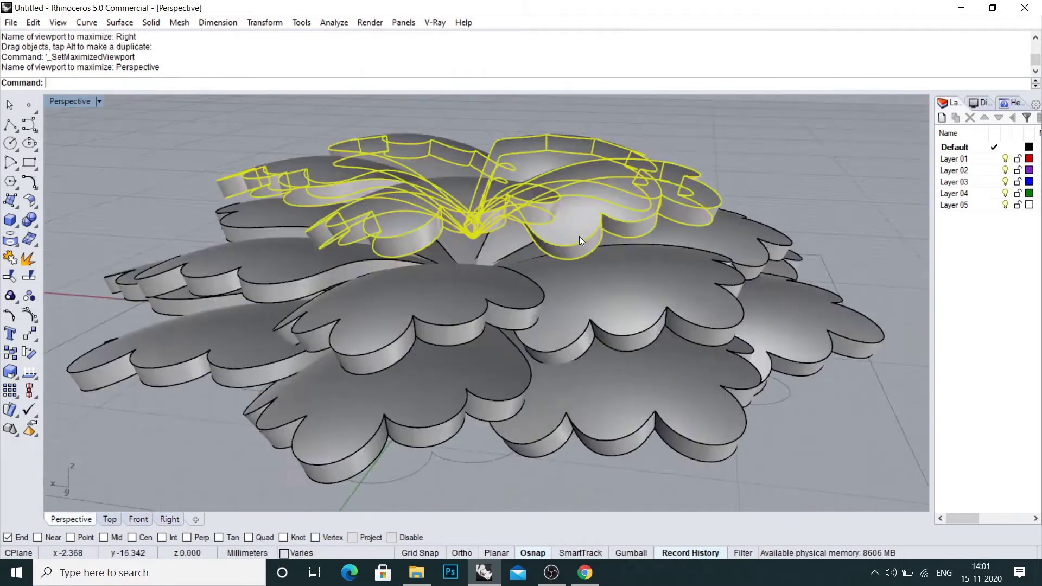
key("Escape")
- Lower the nine-petal bottom ring slightly, straight down in the Right view
right_click_drag(578, 236, 555, 279)
left_click(503, 255)
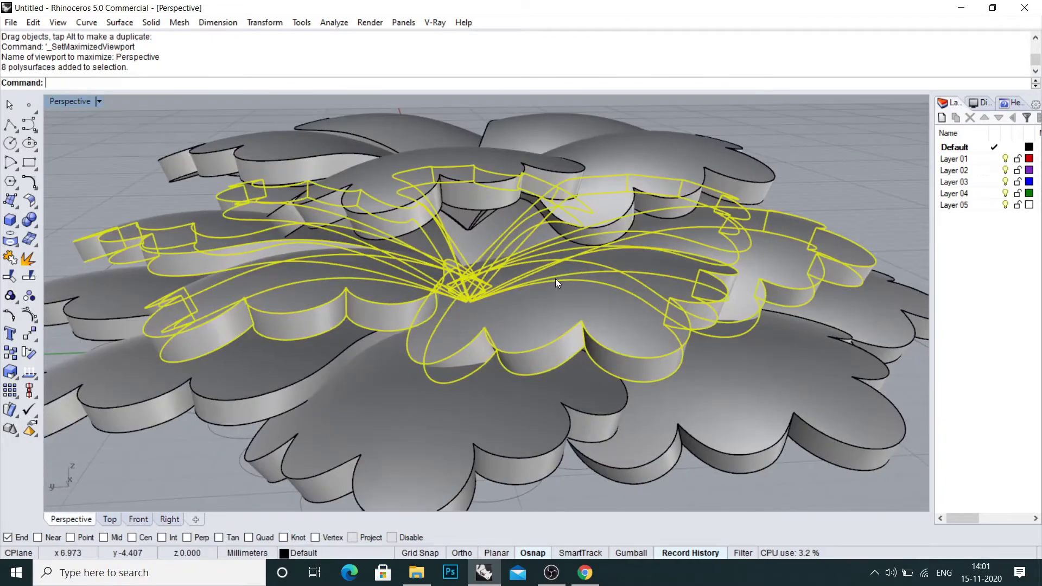
key("ctrl+F2")
key("ctrl+F3")
key("Escape")
left_click(417, 311)
left_click_drag(417, 313, 416, 332, "shift")
key("Escape")
scroll(416, 332, "down", 4)
- Lower the five-petal top ring about 0.5 mm straight down, closer to the middle ring
key("ctrl+F4")
scroll(520, 266, "down", 6)
right_click_drag(500, 294, 493, 236)
left_click(496, 229)
key("ctrl+F2")
key("ctrl+F3")
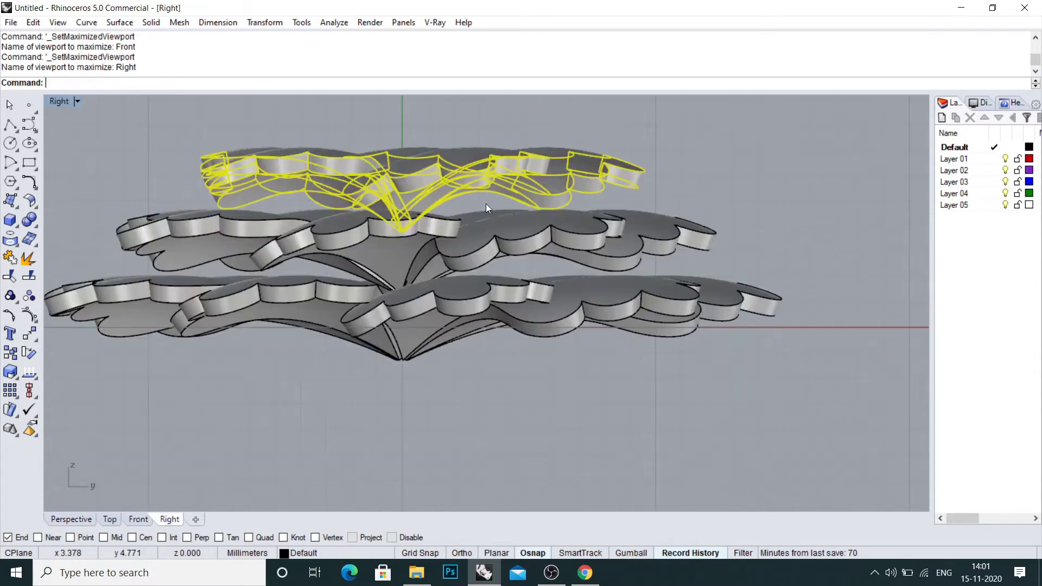
scroll(487, 203, "up", 5)
left_click_drag(389, 153, 389, 178, "shift")
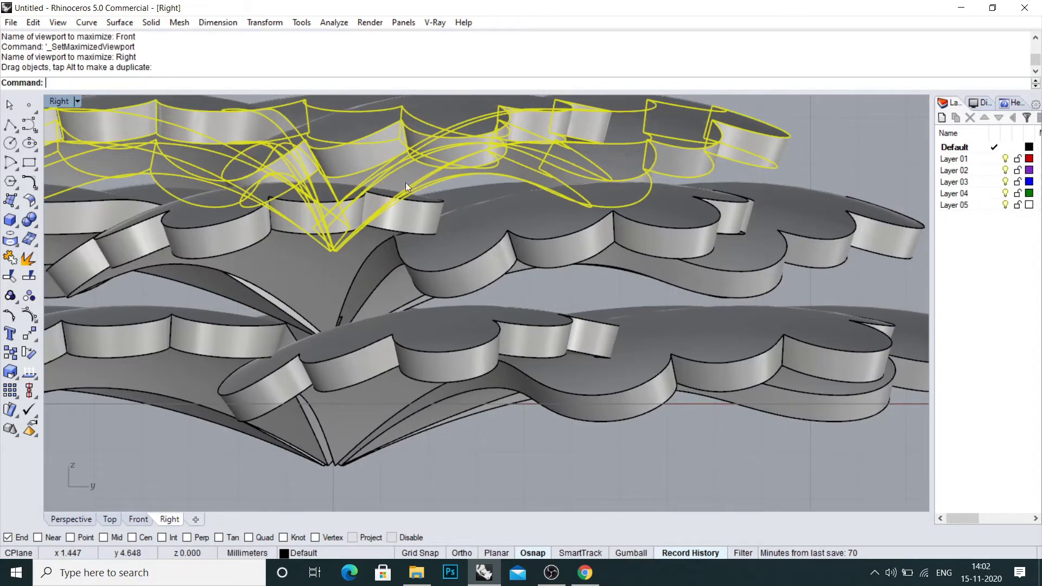
key("ctrl+F4")
key("Escape")
- Raise the five-petal top ring a little, straight up in the Right view
right_click_drag(617, 233, 489, 272)
scroll(489, 272, "up", 5)
left_click(489, 272)
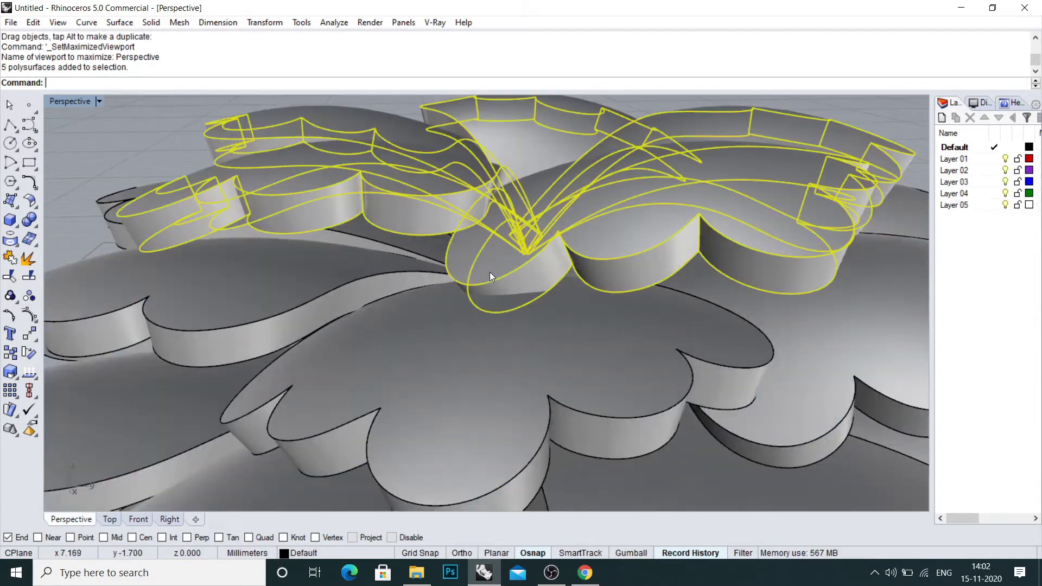
key("ctrl+F2")
key("ctrl+F3")
scroll(497, 213, "up", 5)
right_click_drag(497, 213, 509, 318)
left_click_drag(618, 241, 618, 213, "shift")
key("ctrl+F4")
key("Escape")
- Select the middle and top rings together and lower them slightly toward the bottom ring in the Front view
right_click_drag(634, 261, 422, 231)
scroll(570, 217, "down", 7)
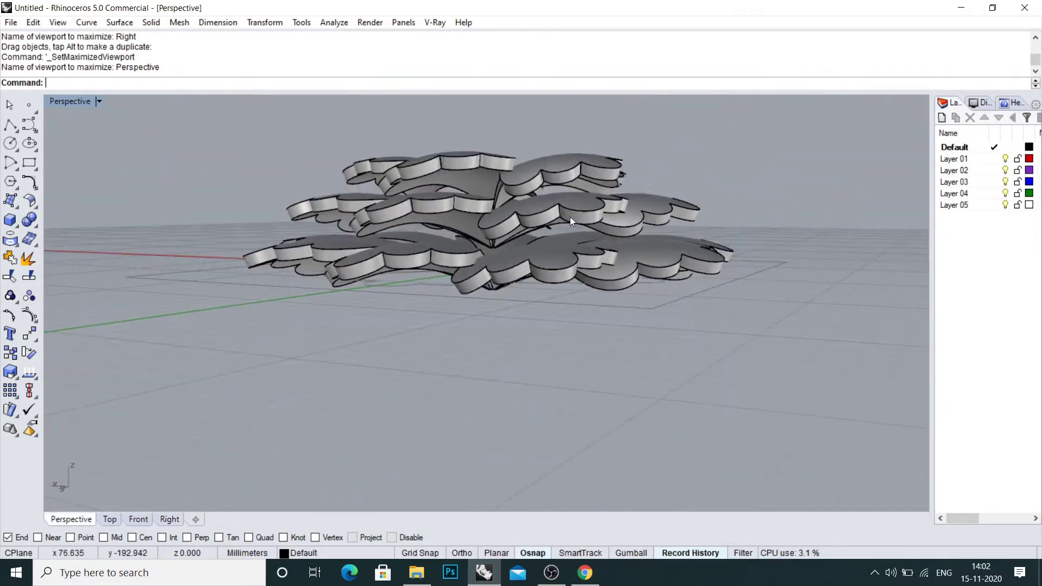
left_click(570, 217)
left_click(558, 187, "shift")
scroll(582, 206, "up", 7)
right_click_drag(582, 207, 555, 201)
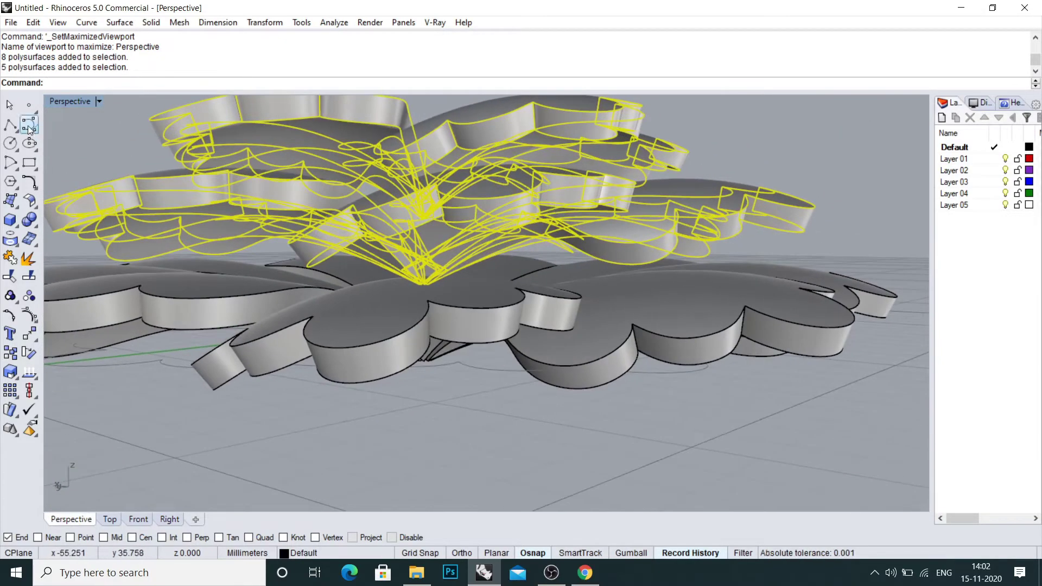
double_click(61, 103)
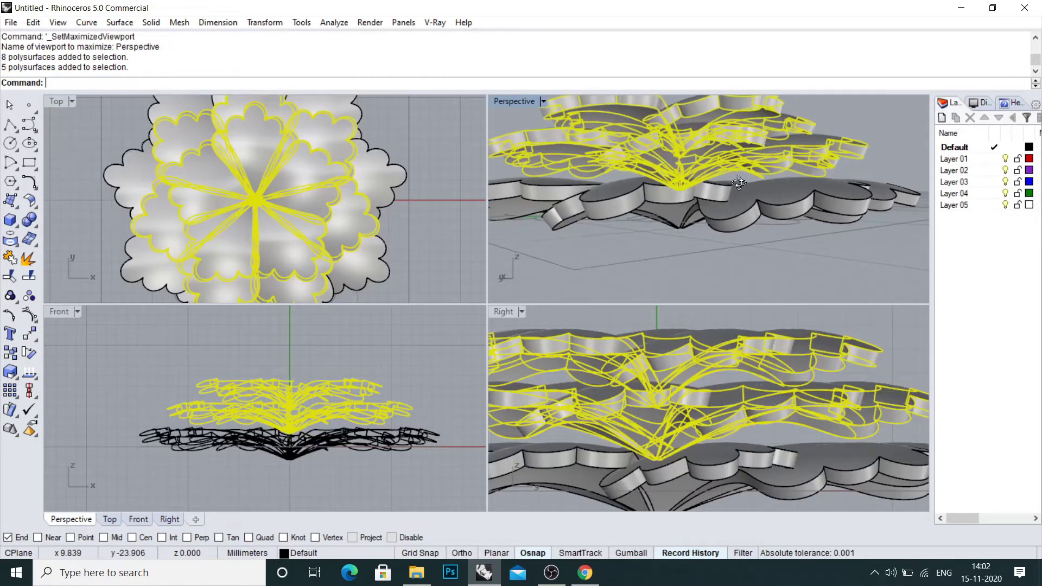
right_click_drag(739, 182, 721, 181)
scroll(326, 418, "up", 10)
left_click_drag(308, 435, 309, 446)
key("Escape")
- Select the middle and top rings together again and raise them slightly in the Front view
right_click_drag(659, 173, 780, 173)
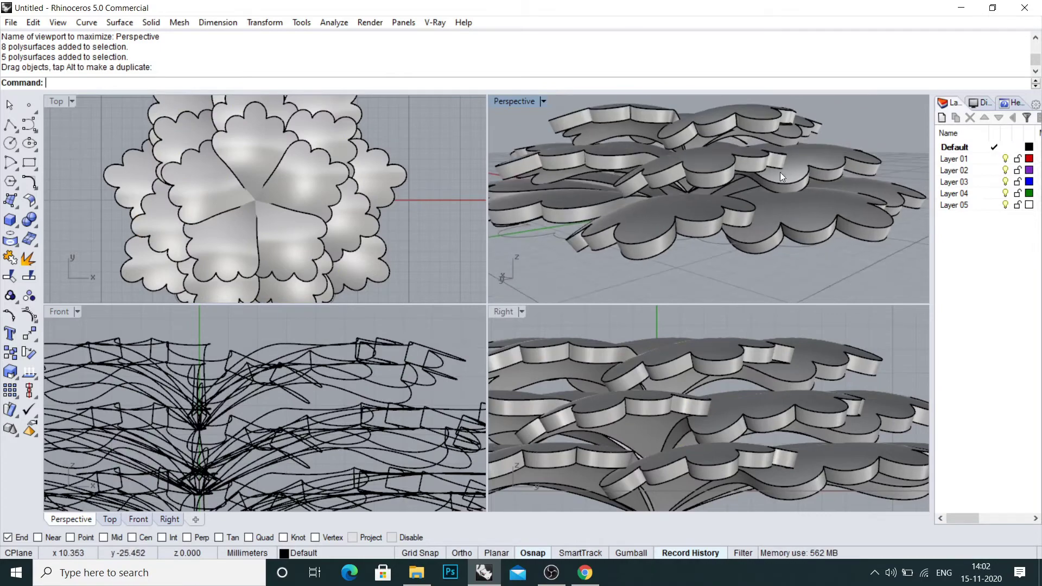
left_click(780, 173)
left_click(786, 116, "shift")
scroll(326, 464, "up", 9)
left_click_drag(307, 458, 307, 449)
key("Escape")
- Examine the stacked flower in a maximized shaded perspective view, selecting each petal ring in turn
double_click(515, 101)
type("sv")
key("Return")
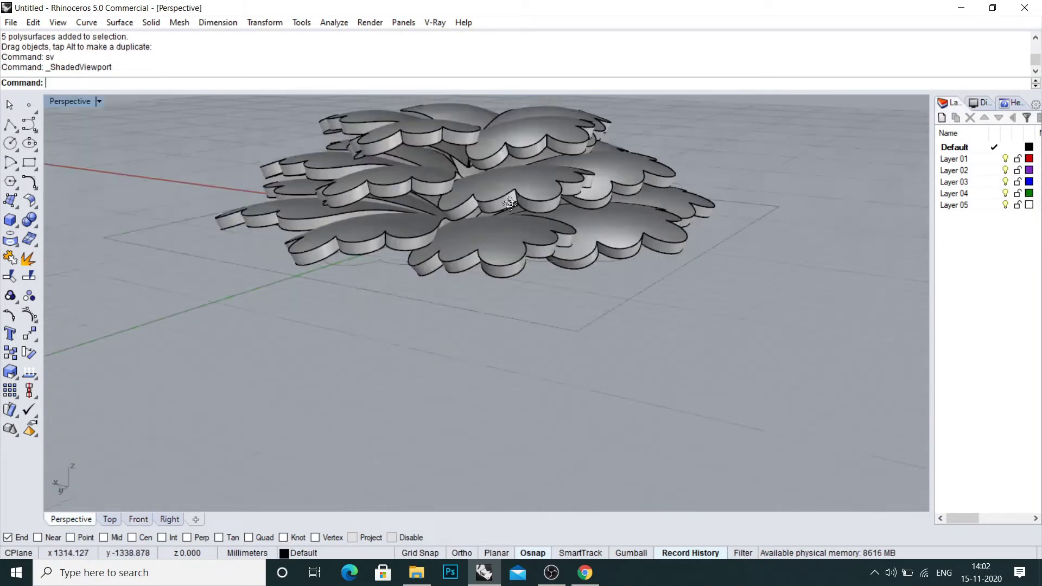
mouse_move(510, 204)
right_mouse_down()
mouse_move(582, 262)
mouse_move(502, 243)
mouse_move(481, 203)
mouse_move(513, 215)
right_mouse_up()
key("ctrl+F1")
key("ctrl+F4")
scroll(483, 204, "up", 2)
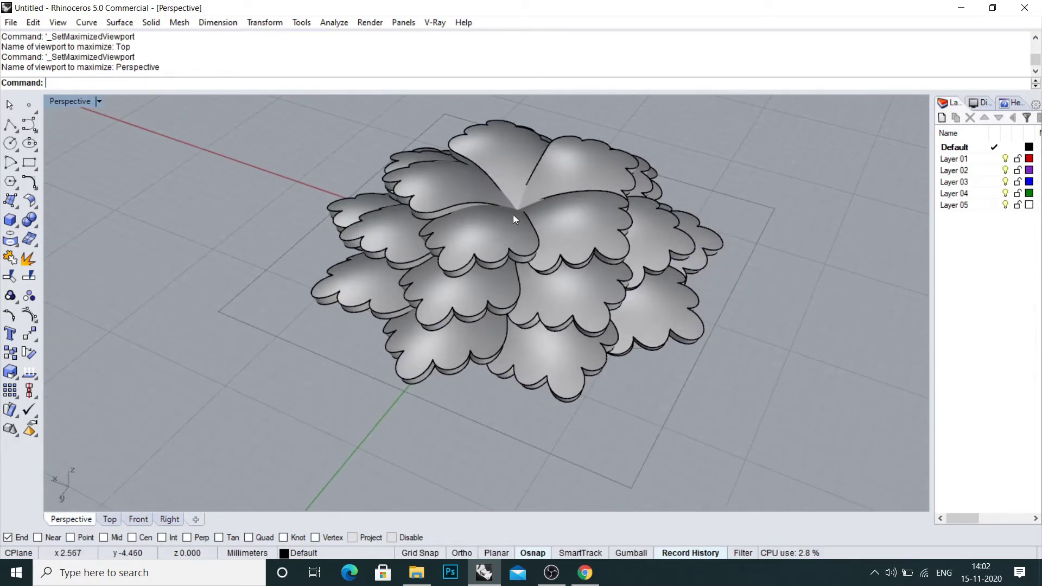
left_click(514, 218)
left_click(476, 295)
left_click(464, 345)
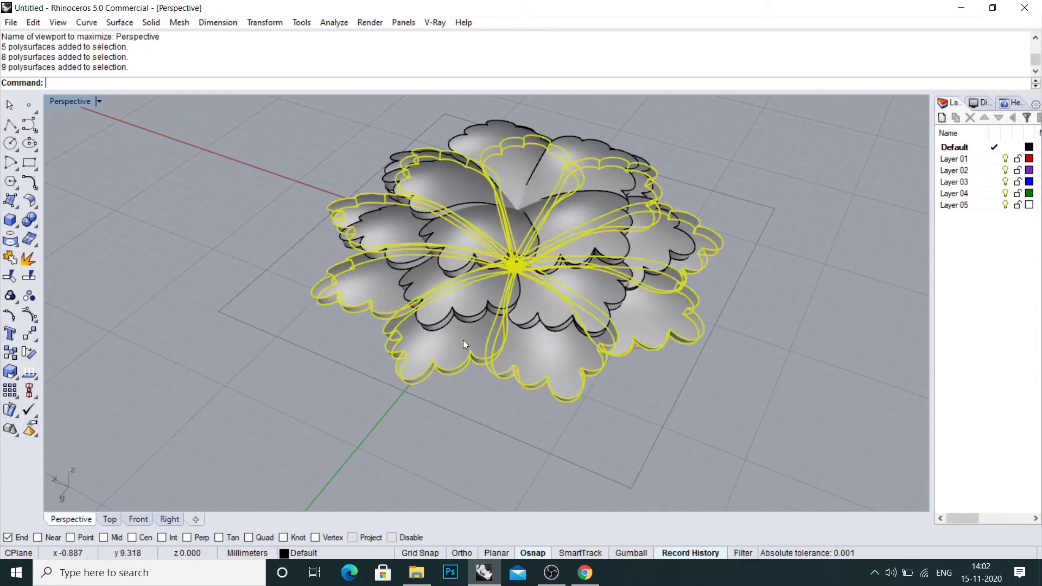
left_click(474, 288, "shift")
left_click(481, 239, "shift")
key("Escape")
right_click_drag(483, 241, 530, 275)
- Set the Top view to wireframe and draw a circle of diameter 1 mm centred on the origin
key("ctrl+F1")
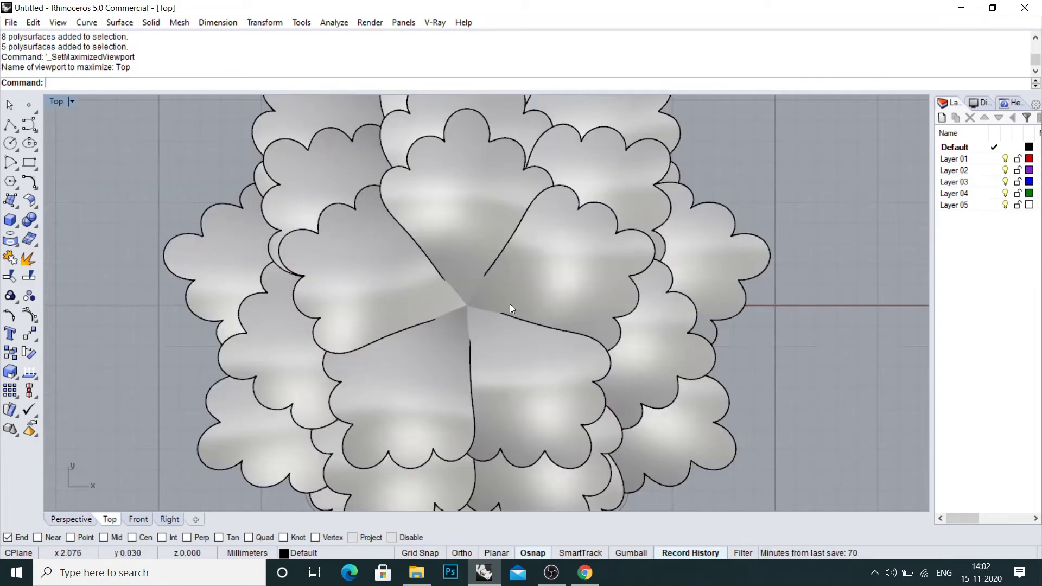
left_click(510, 304)
key("Escape")
key("ctrl+alt+w")
left_click(10, 143)
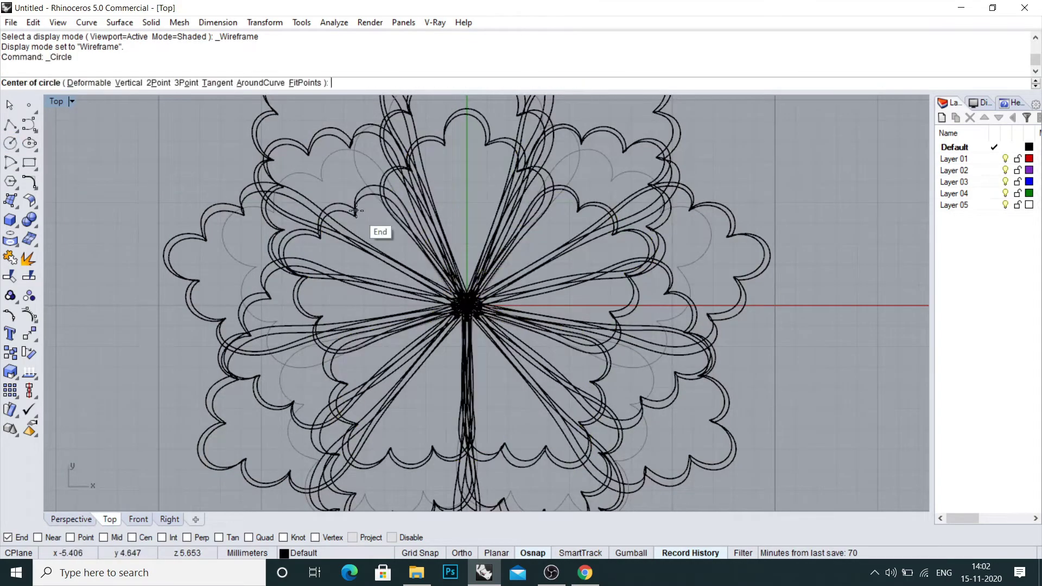
type("0")
key("Return")
type("1")
key("Return")
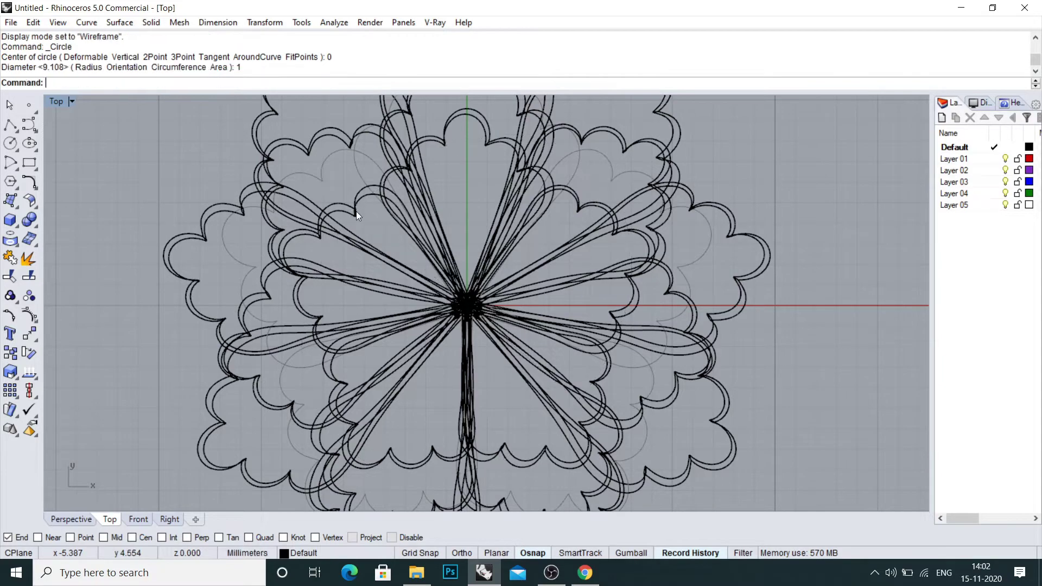
- Extrude the 1 mm centre circle as a solid stem in the Right view, with BothSides and Solid set to Yes
scroll(471, 266, "up", 2)
left_click_drag(325, 228, 527, 404)
type("sv")
key("Return")
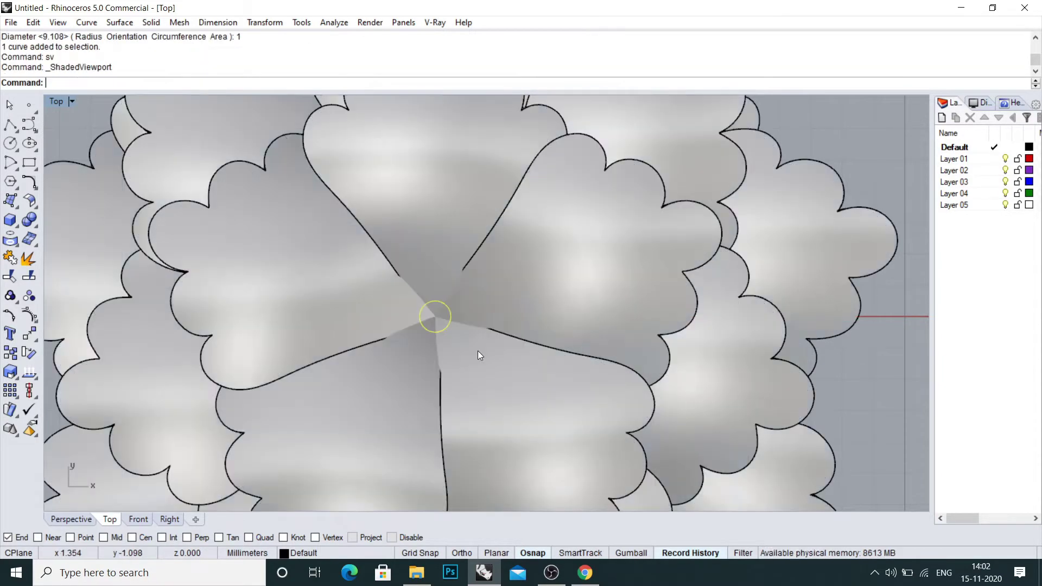
key("ctrl+F2")
key("ctrl+F3")
right_click_drag(479, 324, 492, 263)
type("ecs")
key("Return")
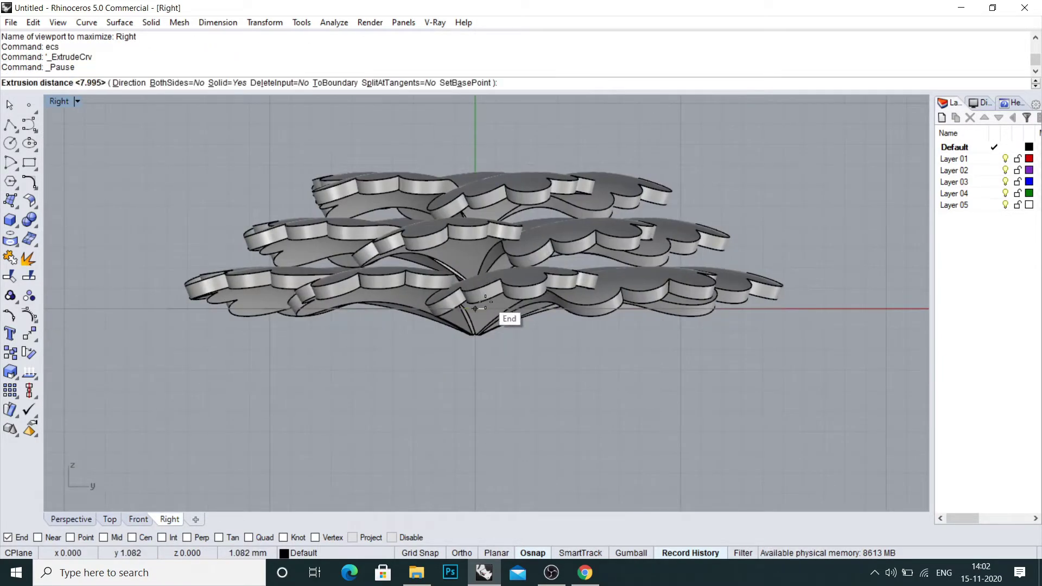
type("b")
key("Return")
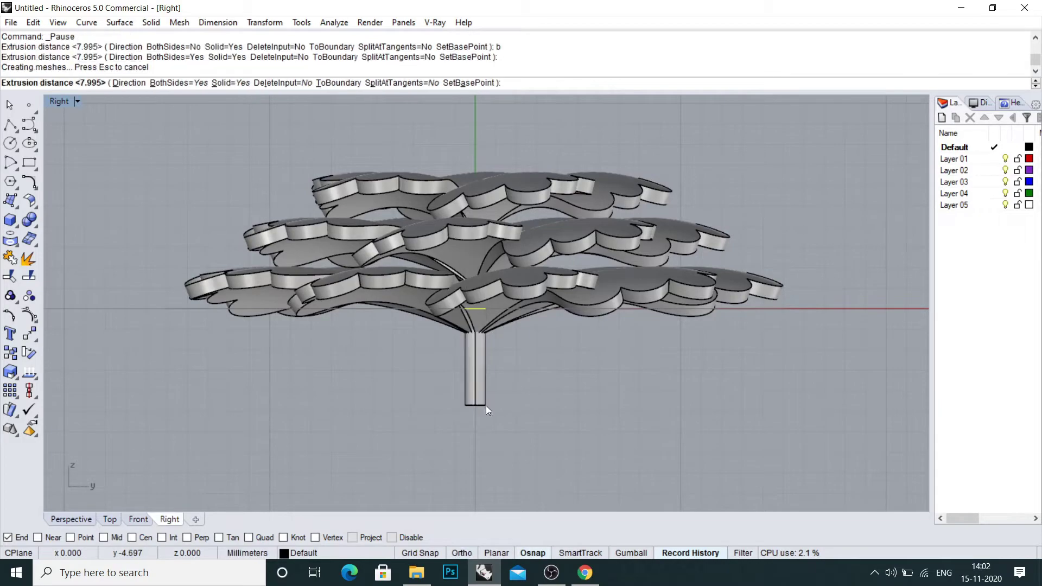
- Group the extruded stem with the five-petal top ring
key("ctrl+F4")
right_click_drag(482, 300, 513, 294)
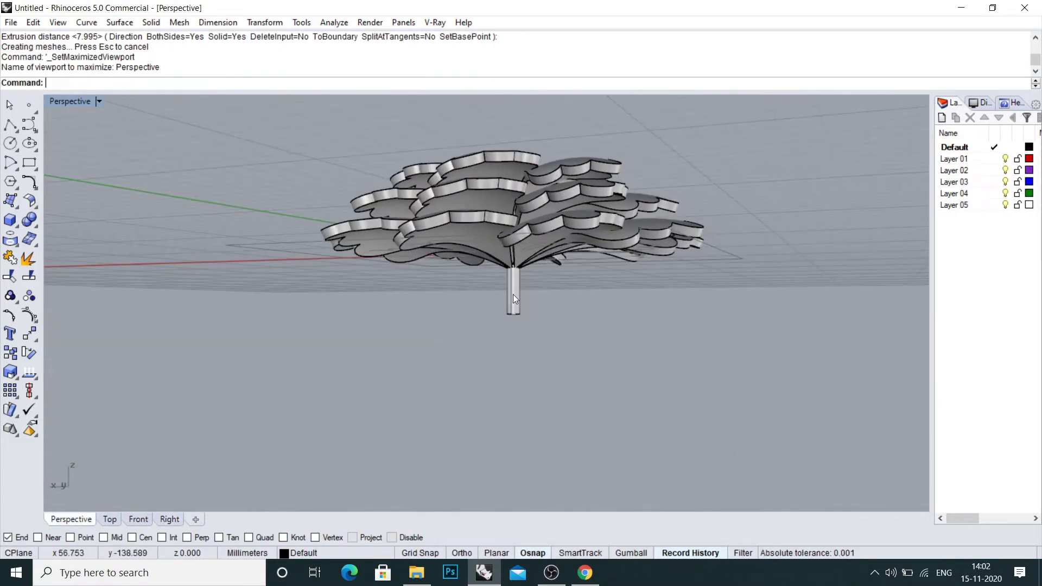
left_click(523, 234)
right_click_drag(522, 235, 490, 181)
left_click(526, 198, "shift")
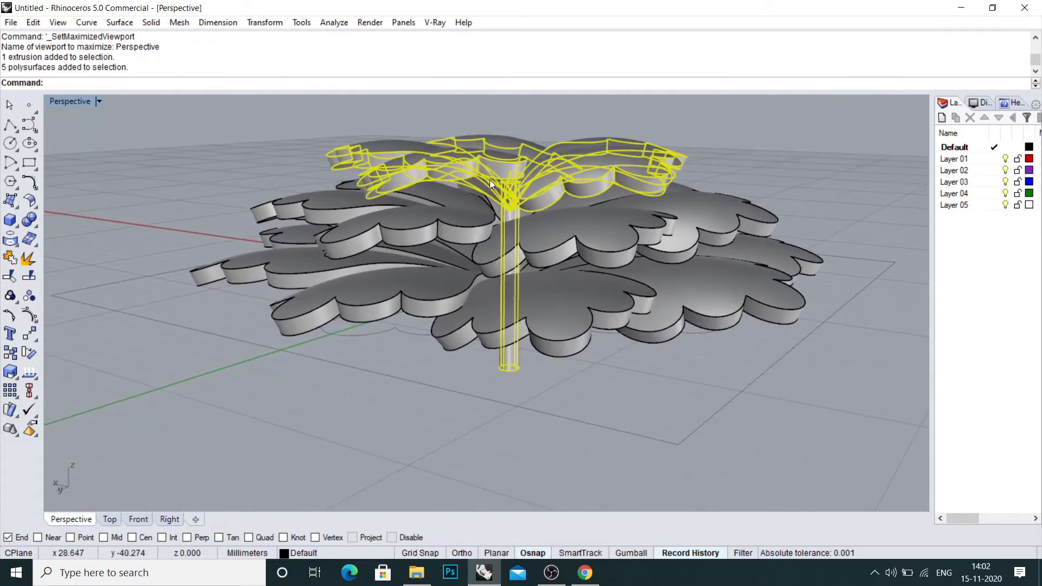
type("g")
key("Return")
key("Return")
scroll(494, 208, "up", 4)
scroll(495, 209, "up", 4)
key("Escape")
- Check the grouping of the middle and bottom petal rings in the perspective view by selecting each one
scroll(531, 222, "up", 3)
left_click(536, 253)
scroll(532, 255, "down", 8)
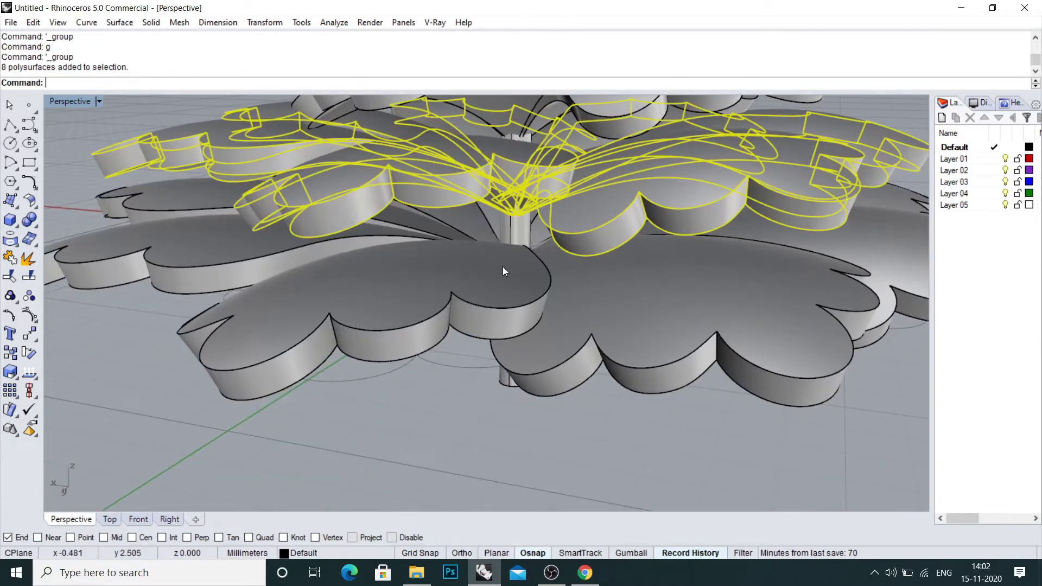
left_click(502, 266, "shift")
right_click_drag(502, 263, 483, 363)
key("Escape")
left_click(496, 189)
key("Escape")
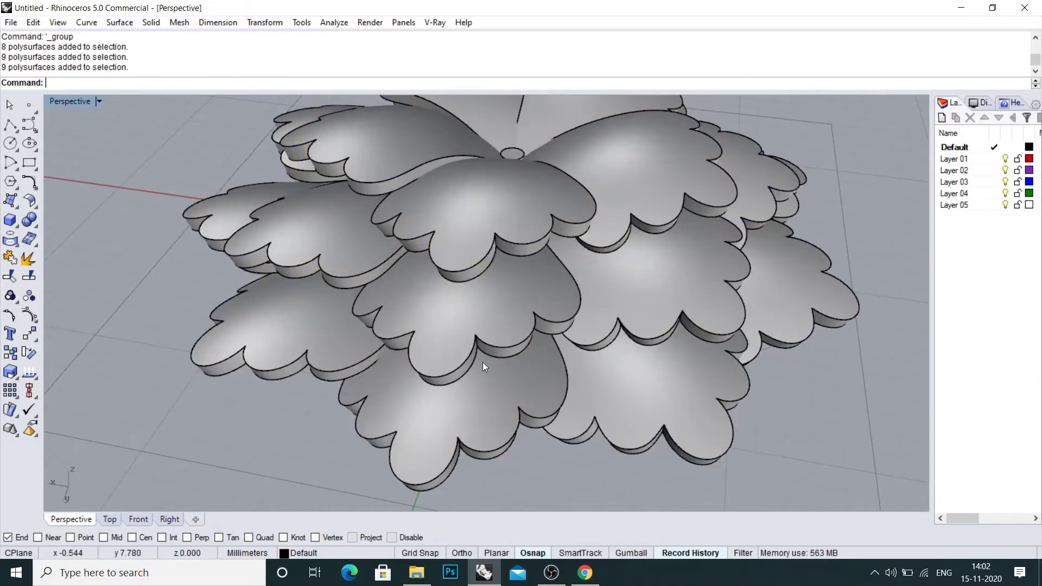
left_click(483, 363)
right_click_drag(479, 318, 492, 296)
type("b")
key("Return")
key("Return")
key("Escape")
left_click(477, 200)
key("Escape")
- Copy the stem out of the top ring's group using RemoveFromGroup with Copy set to Yes
type("rg")
key("Return")
type("rg")
key("Return")
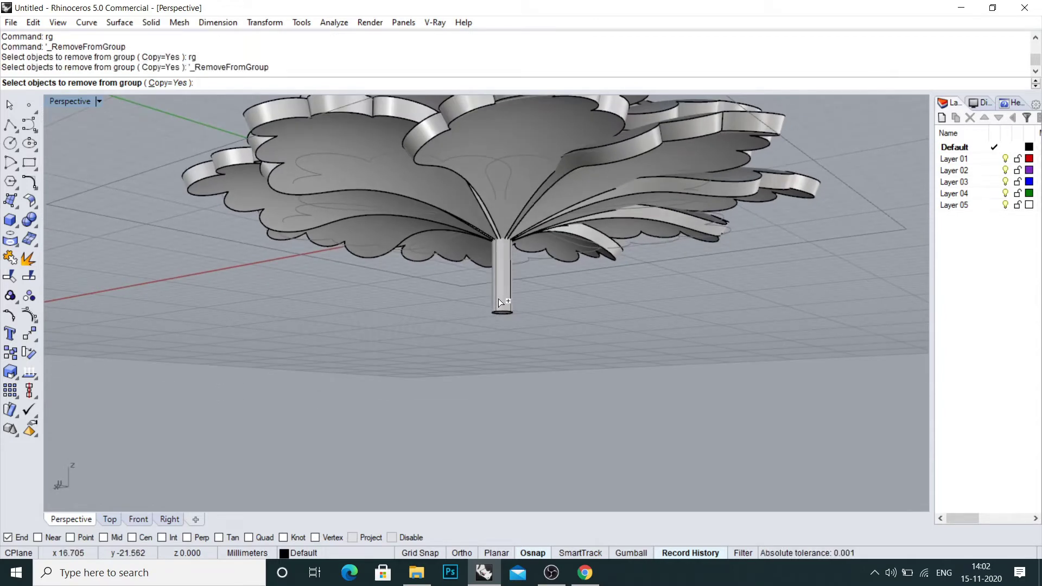
left_click(498, 299)
key("Return")
mouse_move(498, 299)
right_mouse_down()
mouse_move(488, 302)
mouse_move(490, 289)
right_mouse_up()
left_click(490, 289)
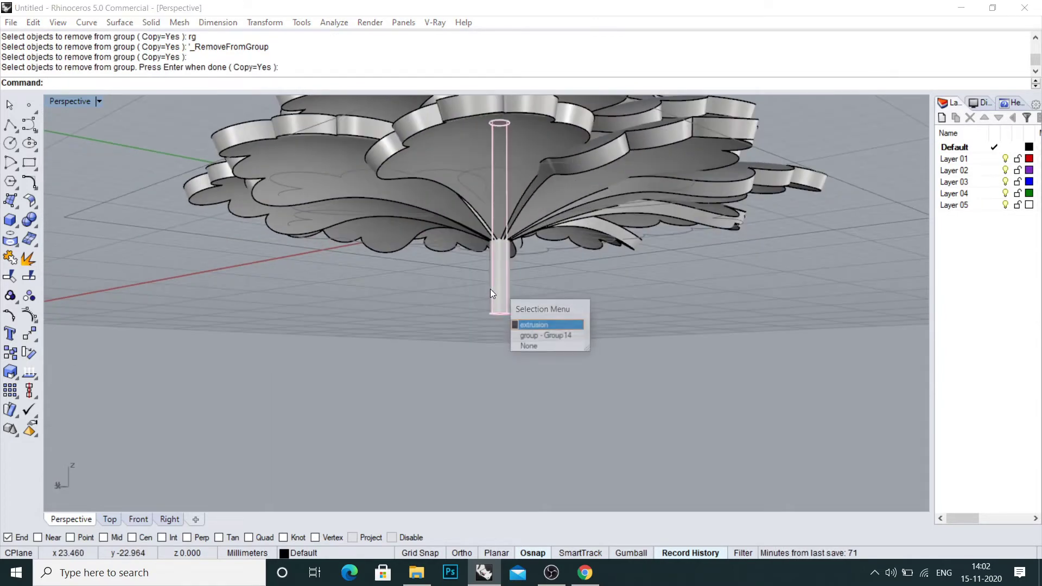
key("Escape")
- Subtract the ungrouped stem copy from the nine-petal bottom ring with BooleanDifference
left_click(457, 206)
right_click_drag(453, 239, 479, 298)
type("b")
key("Return")
left_click(492, 298)
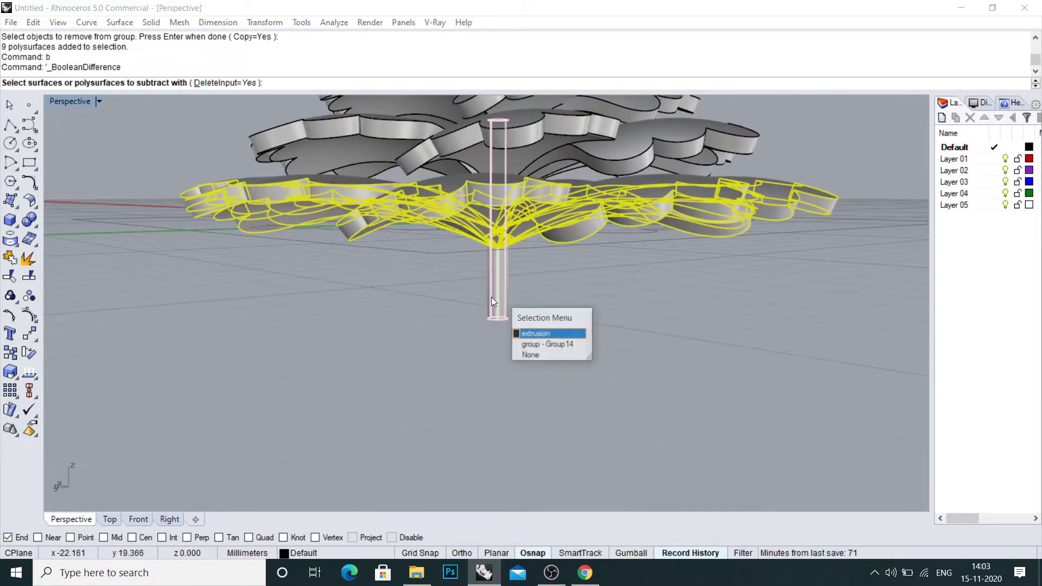
key("Return")
key("Return")
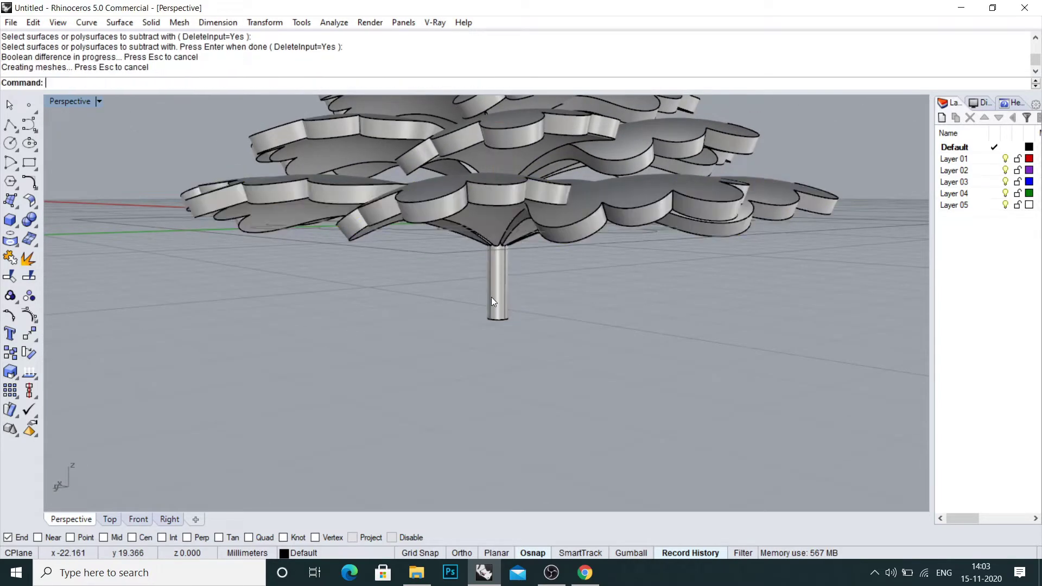
- Extract another copy of the stem from the top ring's group with RemoveFromGroup, keeping Copy on
left_click(491, 297)
key("Escape")
type("rg")
key("Return")
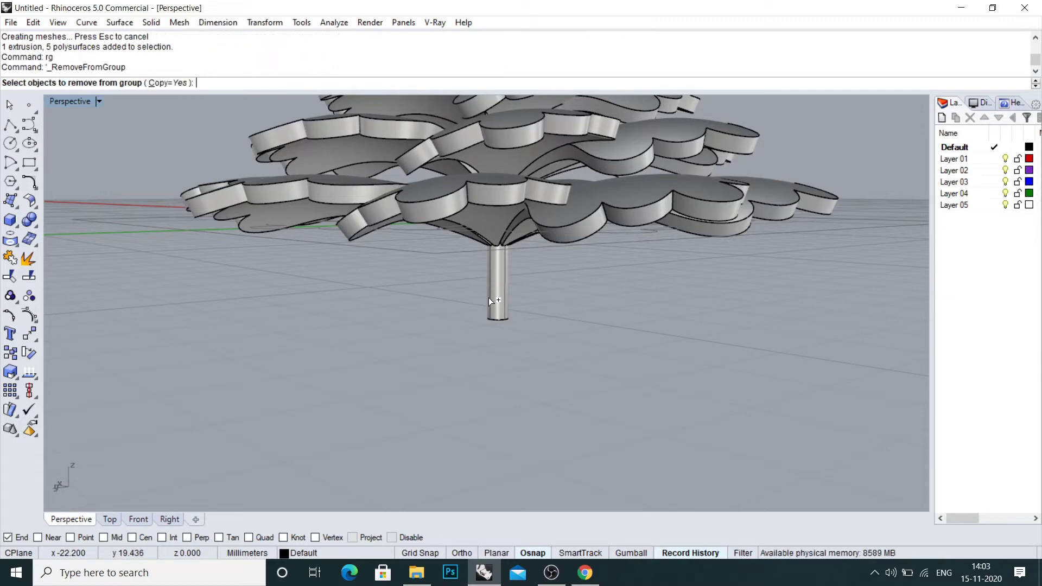
left_click(489, 297)
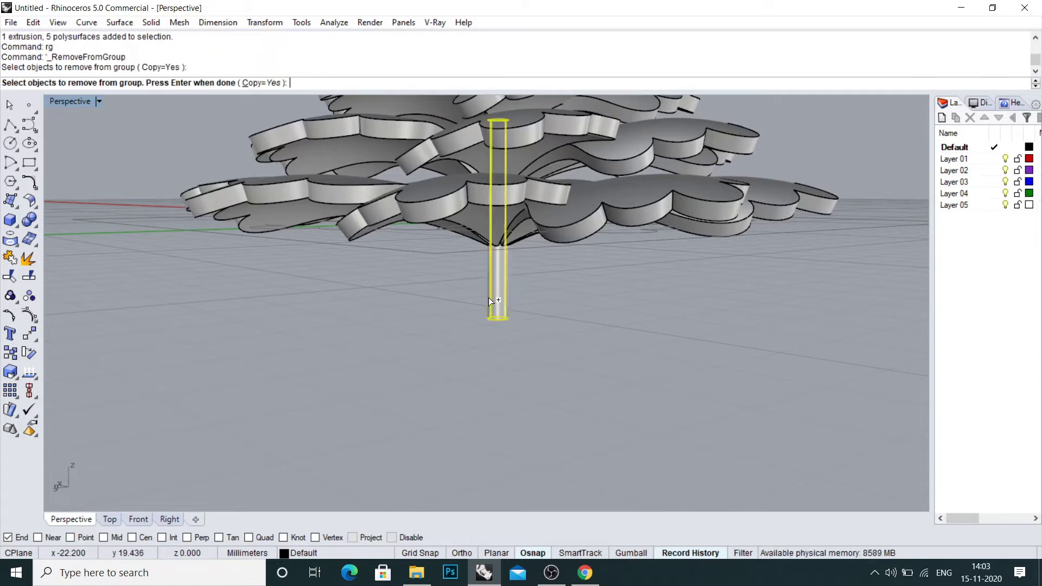
key("Return")
- Subtract the second stem copy from the middle petal ring with BooleanDifference
right_click_drag(488, 297, 452, 246)
left_click(452, 251)
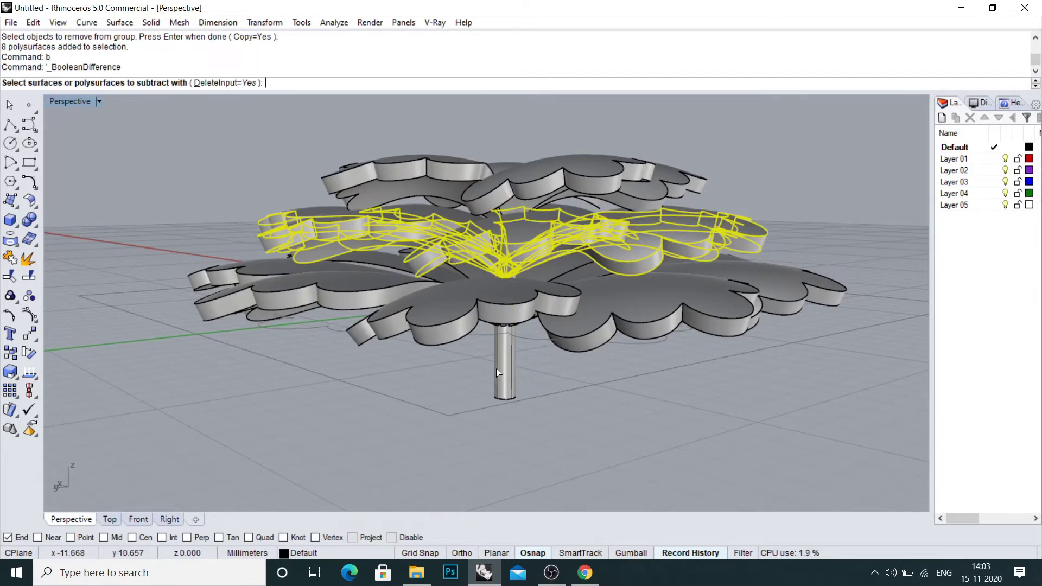
left_click(501, 382)
key("Return")
key("Return")
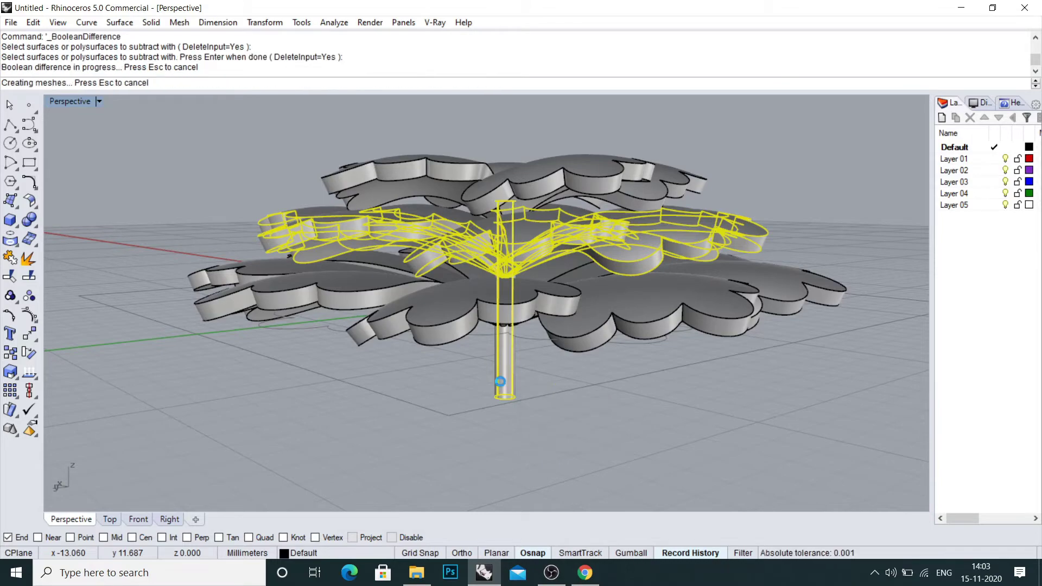
- Examine the stem and the cut petal rings from above and from the sides, selecting parts to check them
left_click(500, 382)
key("Escape")
right_click_drag(501, 382, 546, 400)
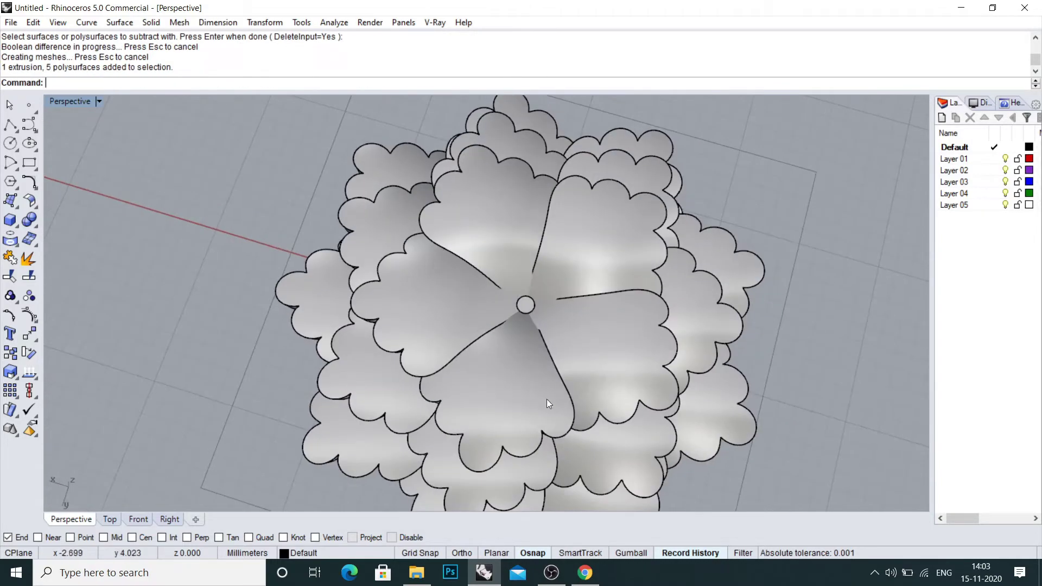
left_click(534, 353)
key("Escape")
scroll(535, 354, "up", 6)
right_click_drag(534, 354, 588, 318)
left_click(479, 315)
scroll(484, 325, "down", 12)
left_click_drag(587, 321, 283, 197, "shift")
key("Escape")
right_click_drag(489, 266, 559, 358)
right_click_drag(559, 358, 419, 308, "shift")
left_click(395, 289)
left_click_drag(394, 289, 708, 358, "shift")
key("Escape")
right_click_drag(570, 320, 478, 337)
scroll(423, 253, "up", 2)
- Try to select all curves in the model and delete them, and check the flower from several angles
type("sc")
key("Return")
scroll(426, 304, "down", 2)
key("Delete")
right_click_drag(426, 294, 529, 182)
scroll(475, 262, "down", 4)
scroll(503, 325, "up", 4)
scroll(507, 293, "up", 5)
scroll(452, 341, "down", 5)
right_click_drag(508, 293, 471, 278)
- Undo the recent deletion and the edits around it
key("ctrl+z")
key("ctrl+z")
key("Escape")
scroll(448, 260, "down", 4)
key("ctrl+z")
scroll(448, 260, "up", 6)
- Select the curves again and display the flower in a shaded Top view
type("SC")
key("Return")
key("ctrl+F2")
key("ctrl+F1")
scroll(470, 277, "down", 6)
type("sv")
key("Return")
scroll(471, 283, "up", 5)
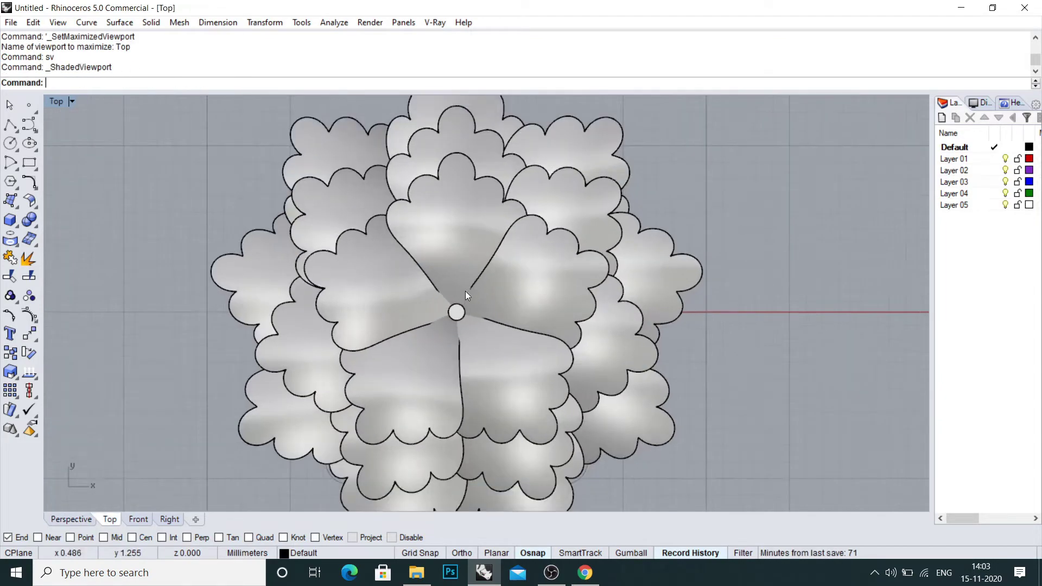
- Select the entire flower in the perspective view and lock it
key("ctrl+F4")
key("ctrl+a")
right_click_drag(463, 258, 523, 209)
key("ctrl+a")
type("l")
key("Return")
- Draw an interpolated curve in the shaded Right view, arching up and outward from the centre of the top ring
key("ctrl+F2")
key("ctrl+F3")
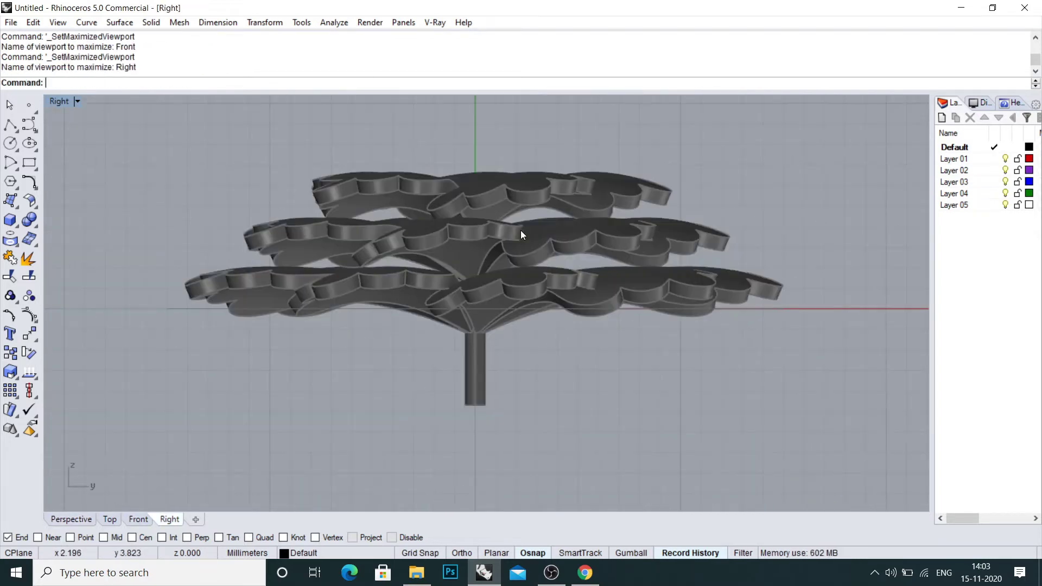
type("sv")
key("Return")
scroll(484, 272, "up", 6)
type("IC")
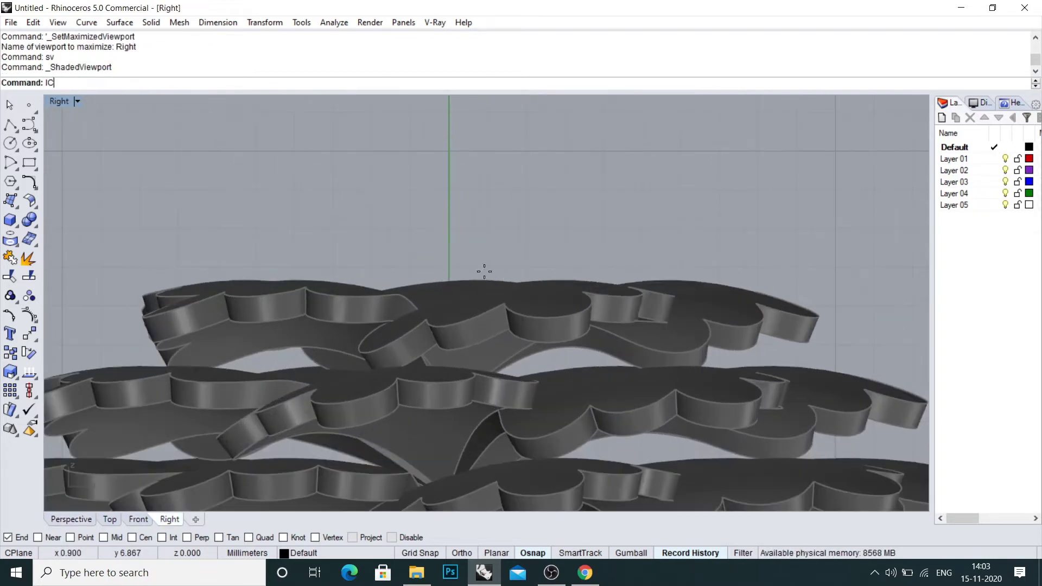
key("Return")
left_click(438, 333)
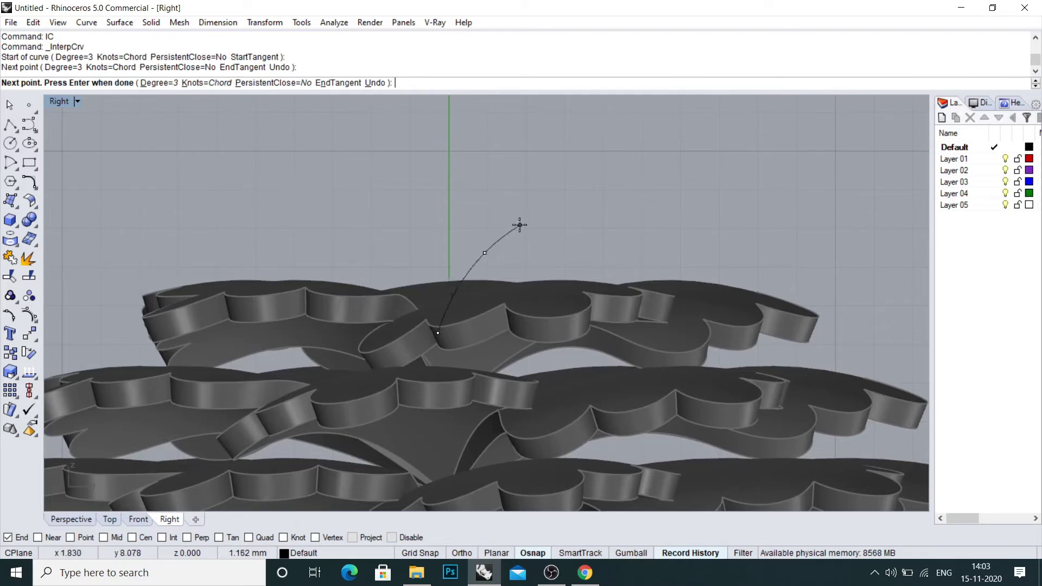
left_click(555, 214)
left_click(607, 219)
key("Return")
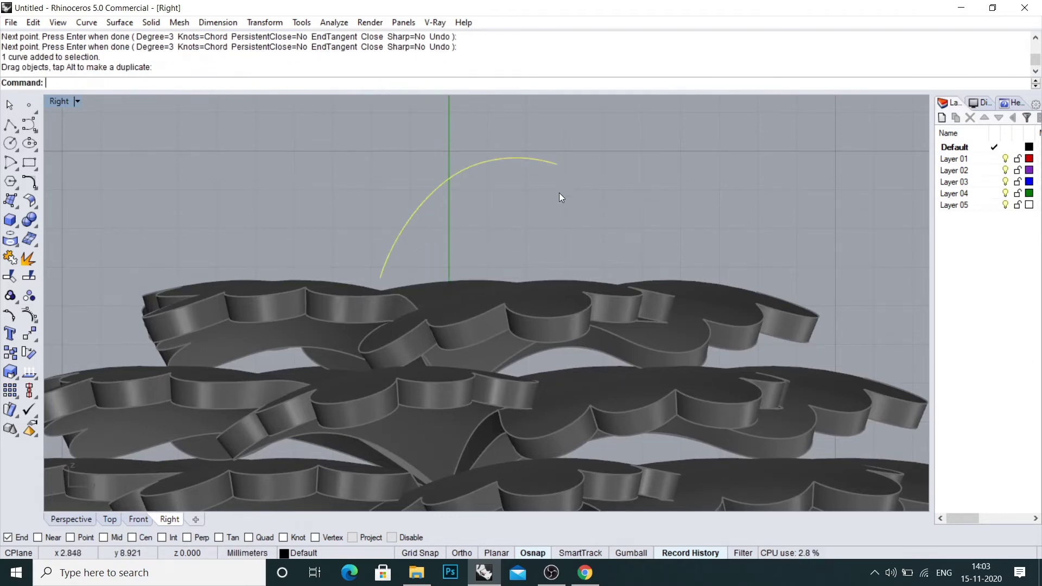
key("ctrl+z")
- Create a round-capped pipe along the arched curve above the top ring
scroll(562, 209, "down", 4)
key("ctrl+F1")
key("ctrl+F4")
scroll(484, 275, "down", 2)
right_click_drag(484, 274, 527, 263)
scroll(518, 238, "up", 3)
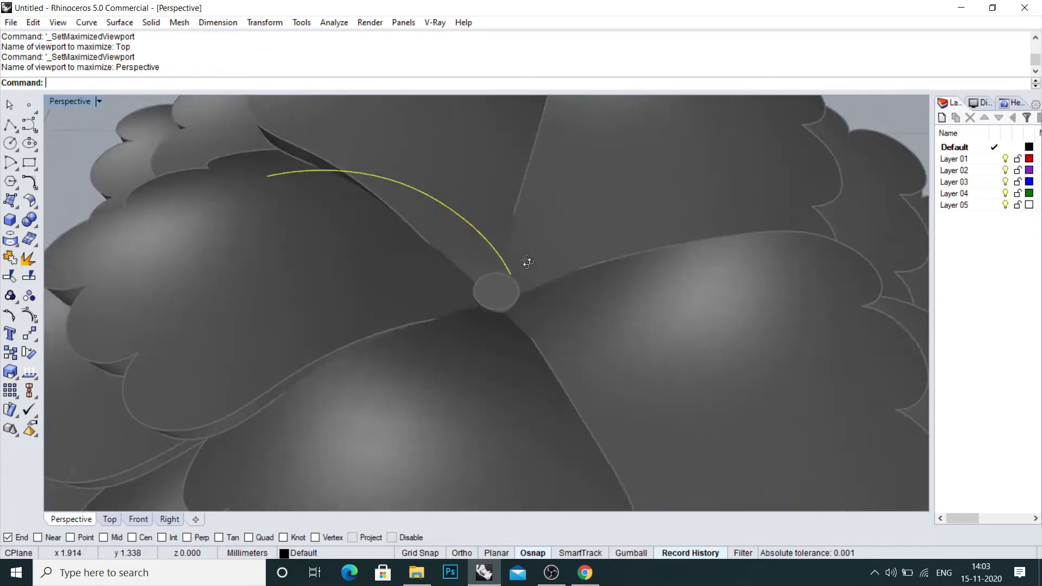
scroll(470, 253, "down", 4)
type("pipe")
key("Return")
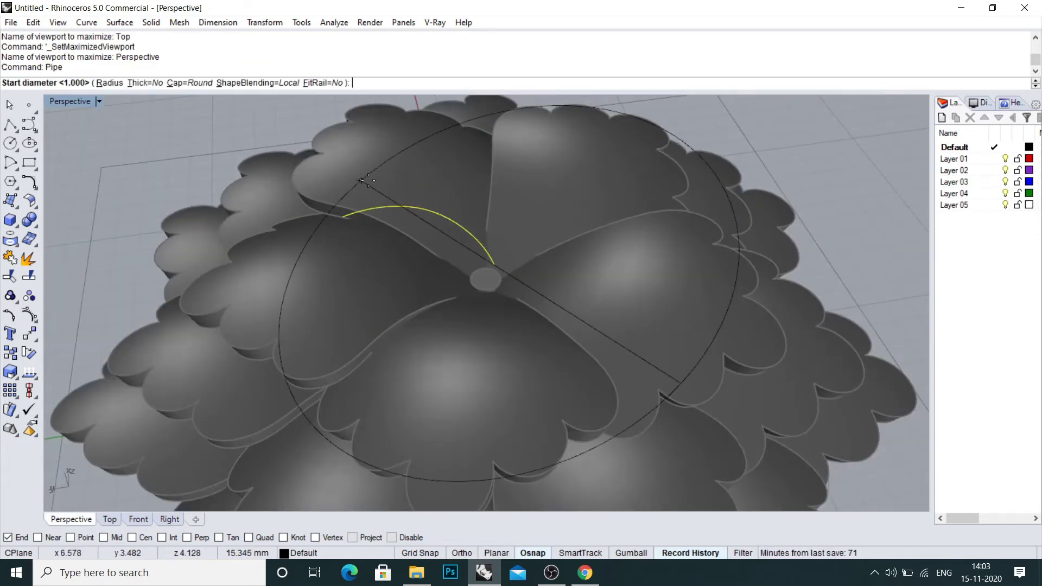
key("Return")
key("Return")
key("Return")
- Select the pipe with its curve and shift them slightly in the Top view to centre the base on the stem
right_click_drag(392, 181, 294, 241)
key("ctrl+F2")
key("ctrl+F3")
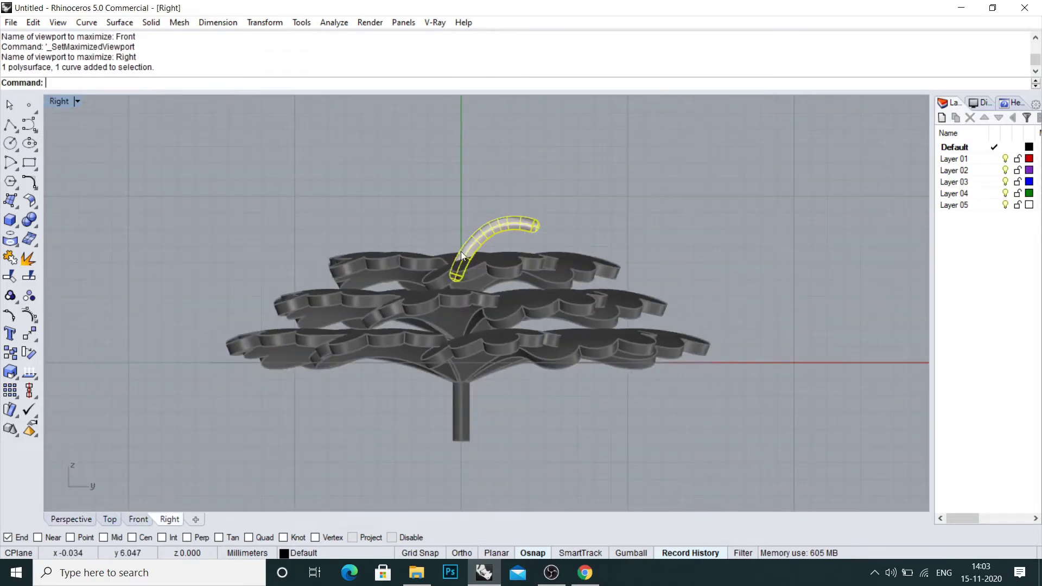
scroll(461, 252, "up", 3)
key("ctrl+F1")
scroll(487, 318, "up", 6)
left_click_drag(491, 321, 490, 305)
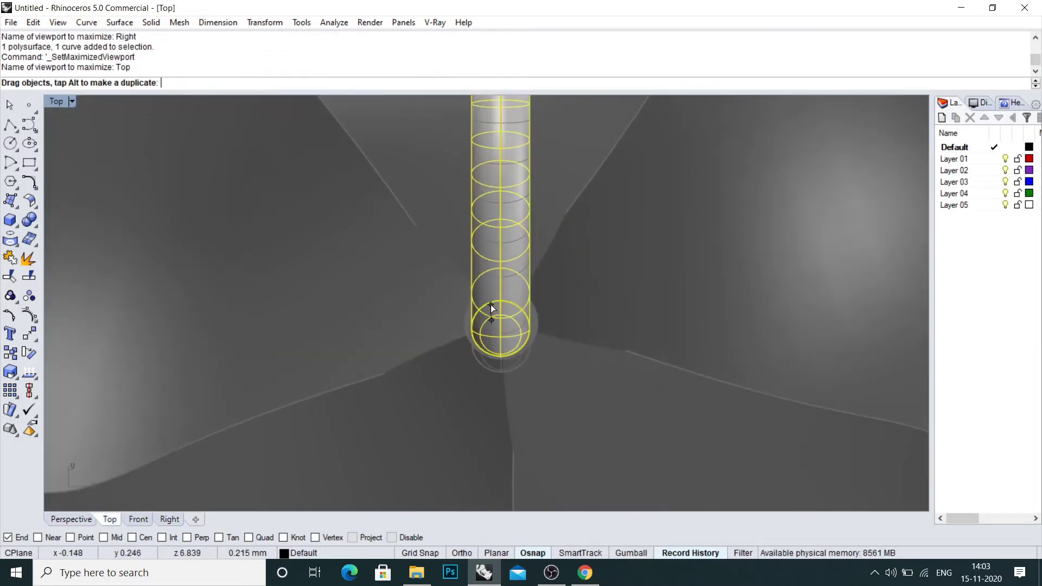
scroll(490, 304, "down", 5)
- Try a polar array of the pipe and its curve around the origin with 3 items over 360 degrees
type("AP")
key("Return")
type("0")
key("Return")
type("3")
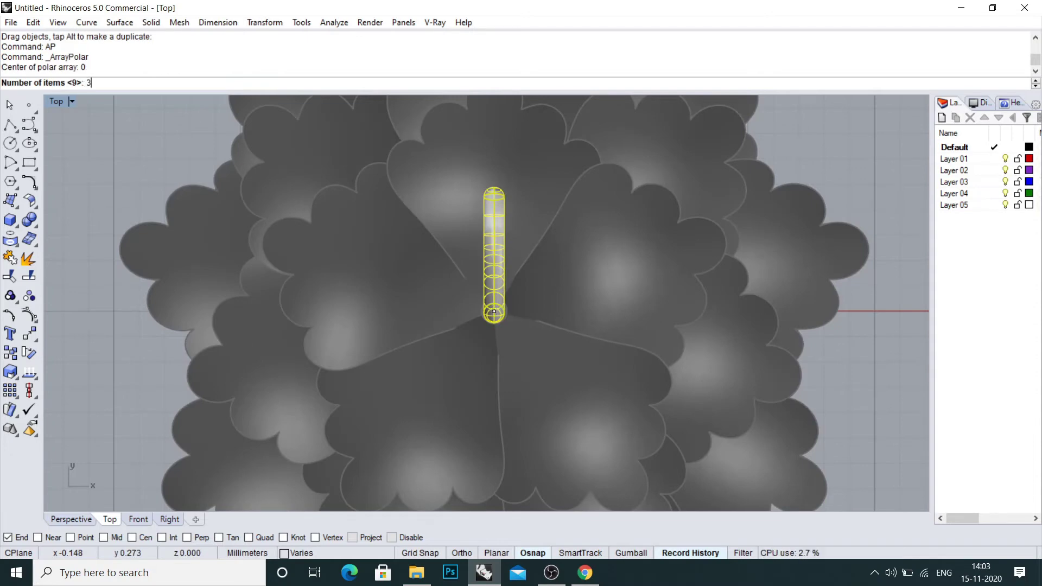
key("Return")
key("Return")
key("Return")
key("ctrl+z")
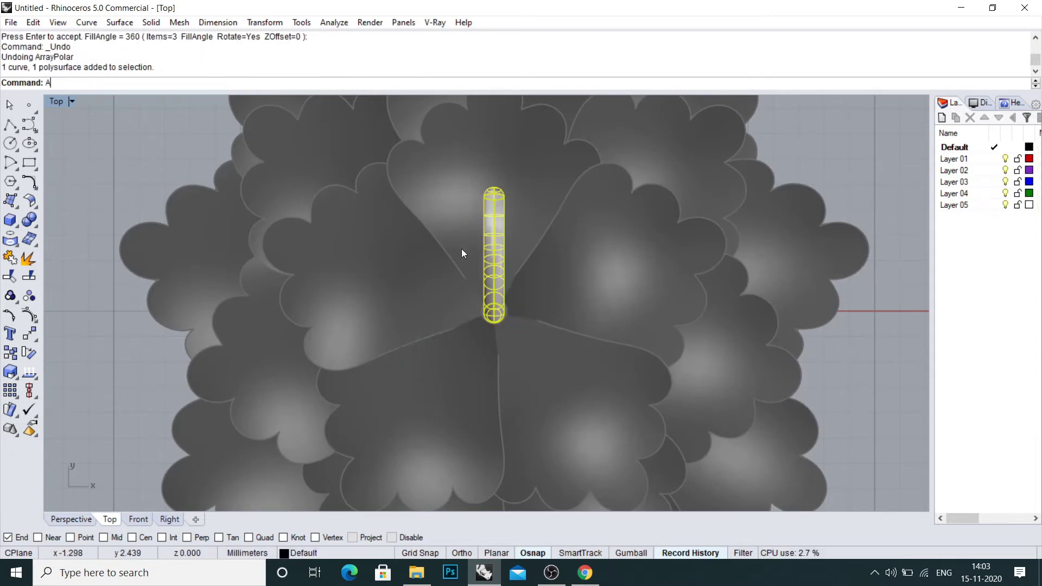
- Polar-array the pipe and its curve around the origin with 4 items over 360 degrees
key("Return")
key("Return")
key("Return")
key("Escape")
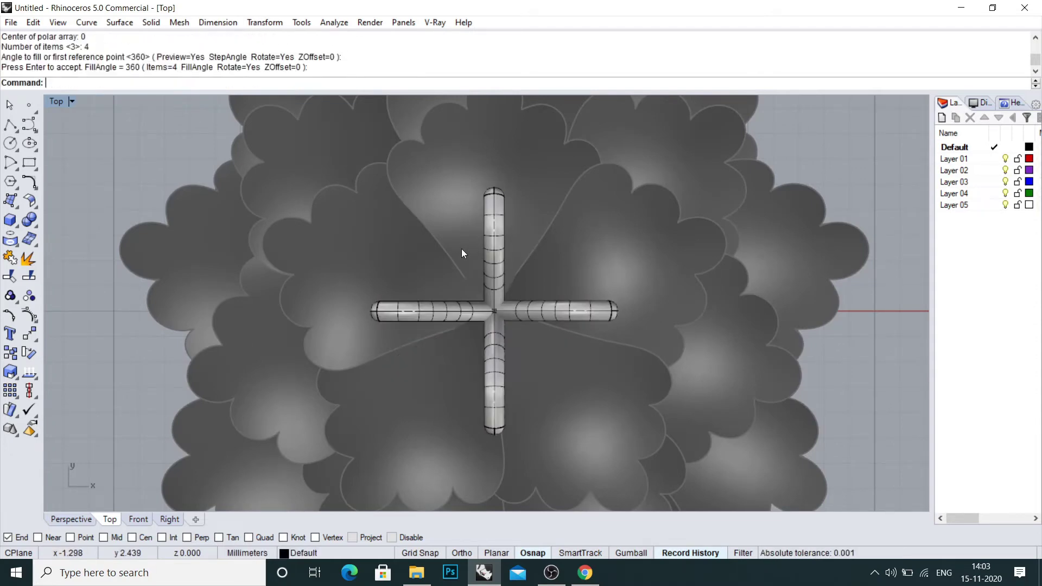
- Turn off the isocurve display on the four arrayed pipes
left_click(71, 519)
key("ctrl+a")
right_click_drag(543, 277, 565, 338)
key("Escape")
scroll(555, 294, "up", 5)
key("ctrl+F2")
key("ctrl+F1")
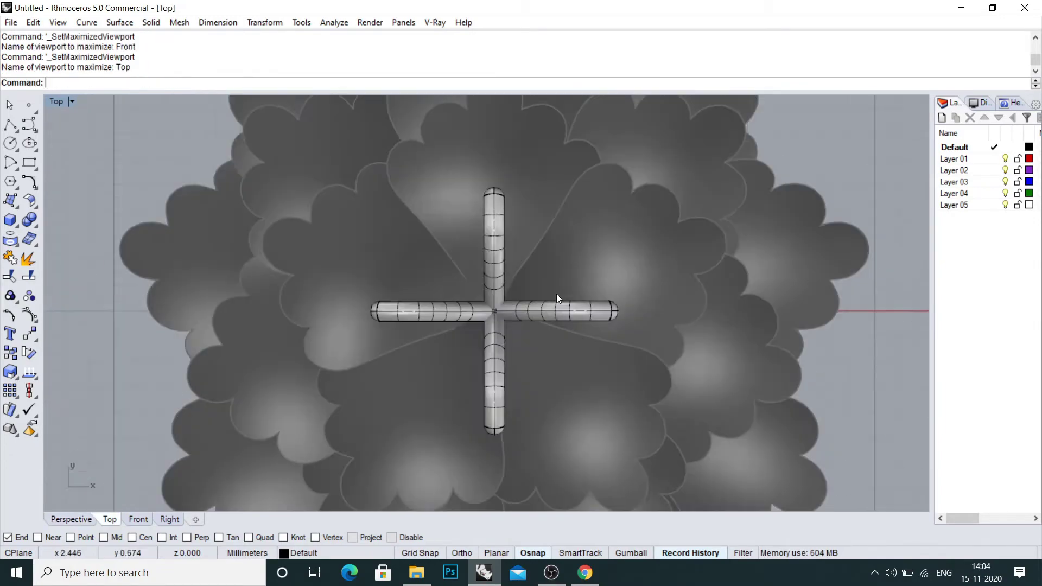
scroll(553, 293, "down", 4)
scroll(543, 285, "up", 4)
key("ctrl+a")
type("io")
key("Return")
scroll(543, 285, "down", 4)
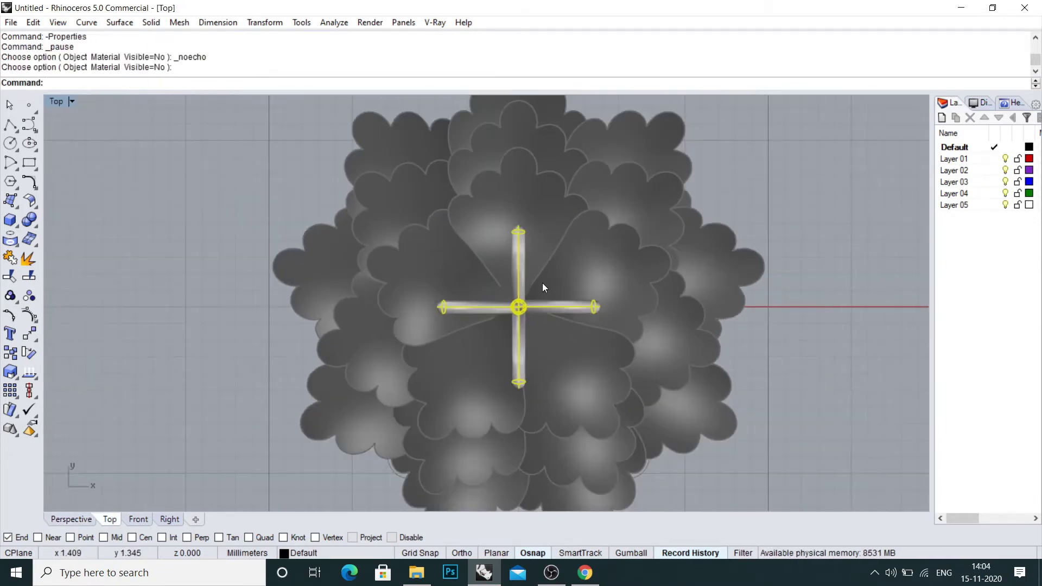
- Select the four curves inside the pipes and scale them down about the origin in the Right view
key("ctrl+F4")
key("Escape")
right_click_drag(542, 282, 512, 245)
scroll(510, 249, "down", 4)
type("sc")
key("Return")
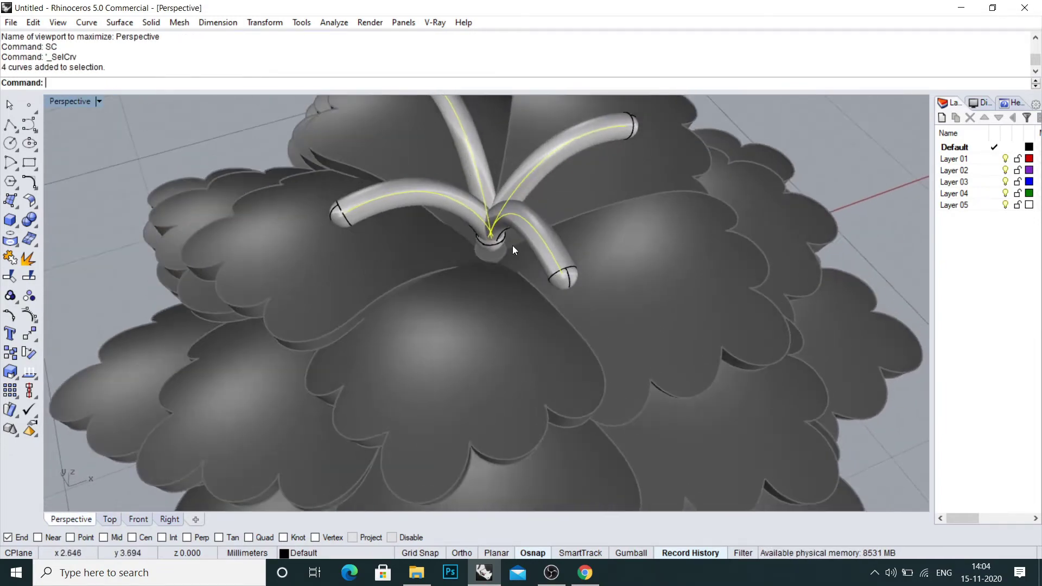
key("ctrl+F2")
key("ctrl+F3")
scroll(432, 246, "down", 5)
scroll(433, 246, "up", 4)
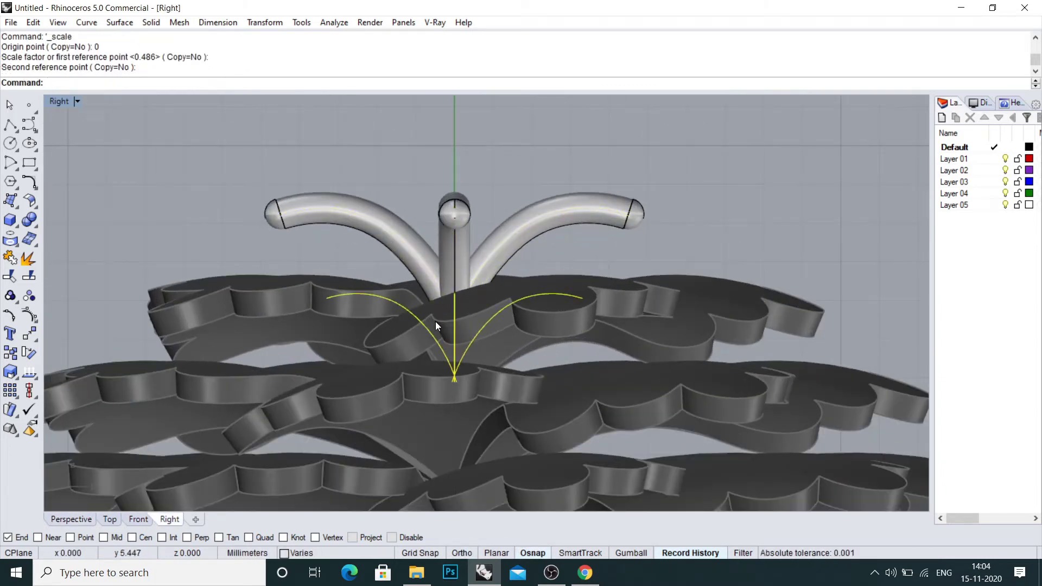
- Cut the scaled curves, delete the four old pipes, and paste the curves back in place
key("ctrl+x")
left_click_drag(604, 178, 391, 291)
key("Delete")
key("ctrl+v")
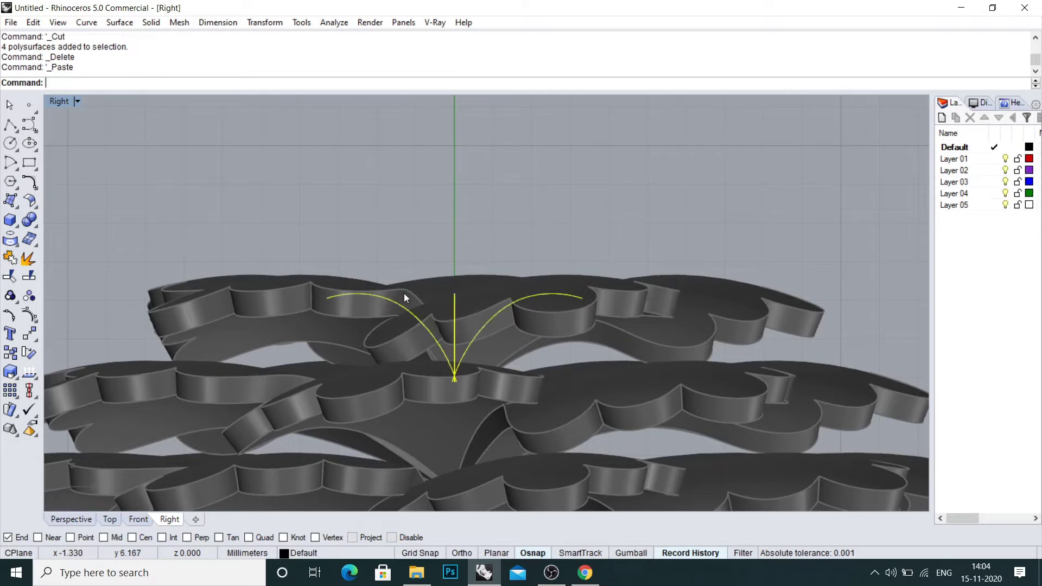
- Raise the four curves in the Right view so their arches stand above the top petal ring
left_click_drag(443, 351, 443, 295)
scroll(443, 293, "down", 3)
key("ctrl+F1")
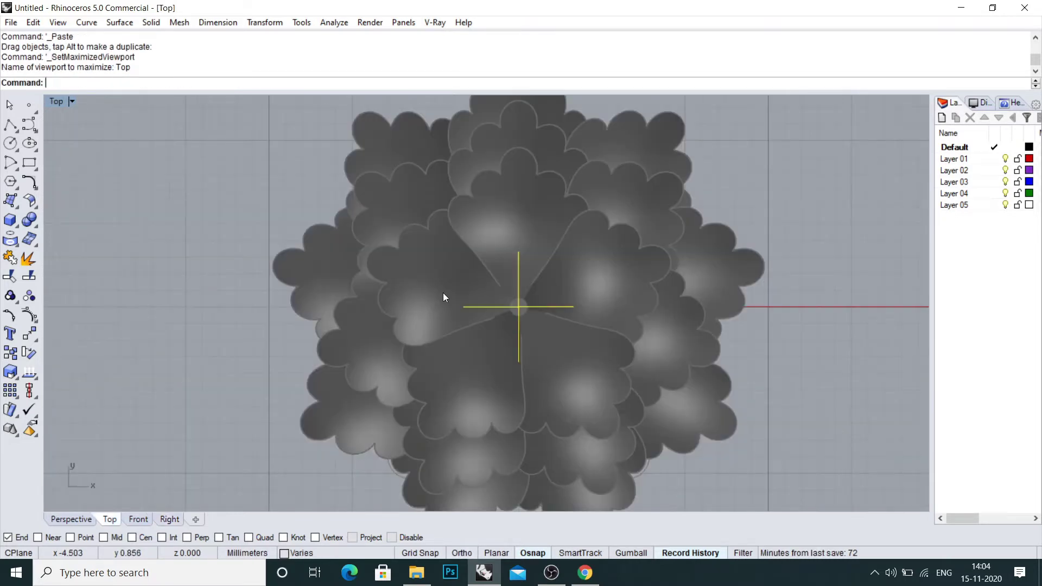
scroll(443, 292, "up", 3)
key("ctrl+F4")
scroll(472, 345, "down", 3)
right_click_drag(472, 344, 534, 269)
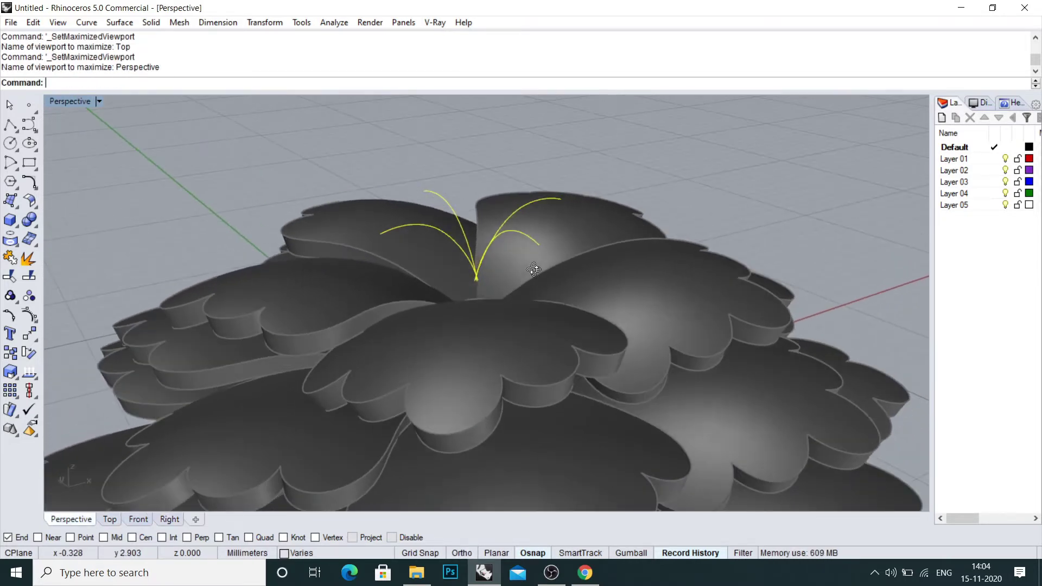
- Lower the four curves slightly in the Right view to bring their base into the stem
key("ctrl+F2")
key("ctrl+F3")
scroll(448, 269, "up", 3)
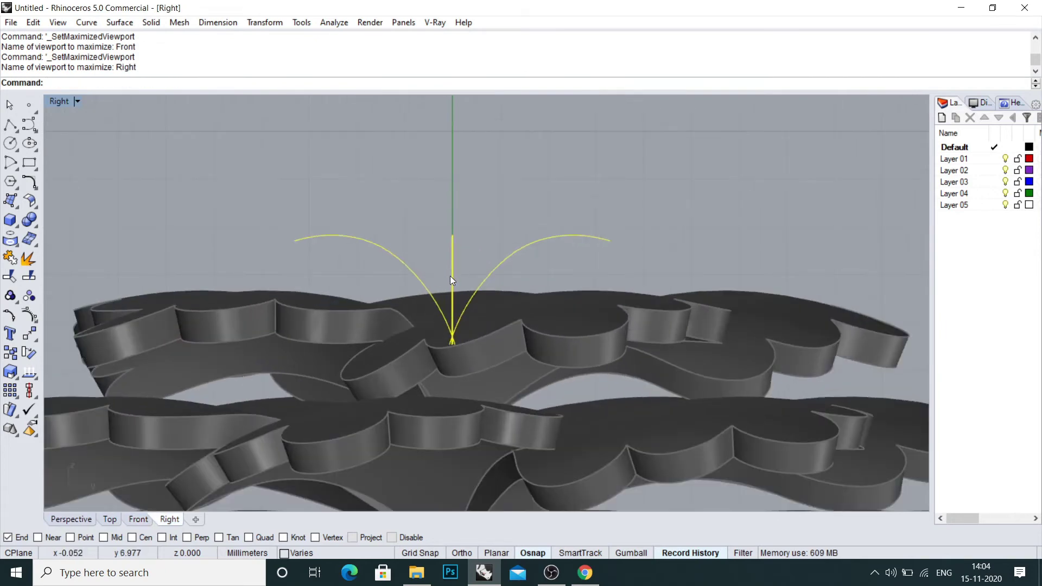
left_click_drag(450, 275, 452, 308)
key("ctrl+F1")
key("ctrl+F4")
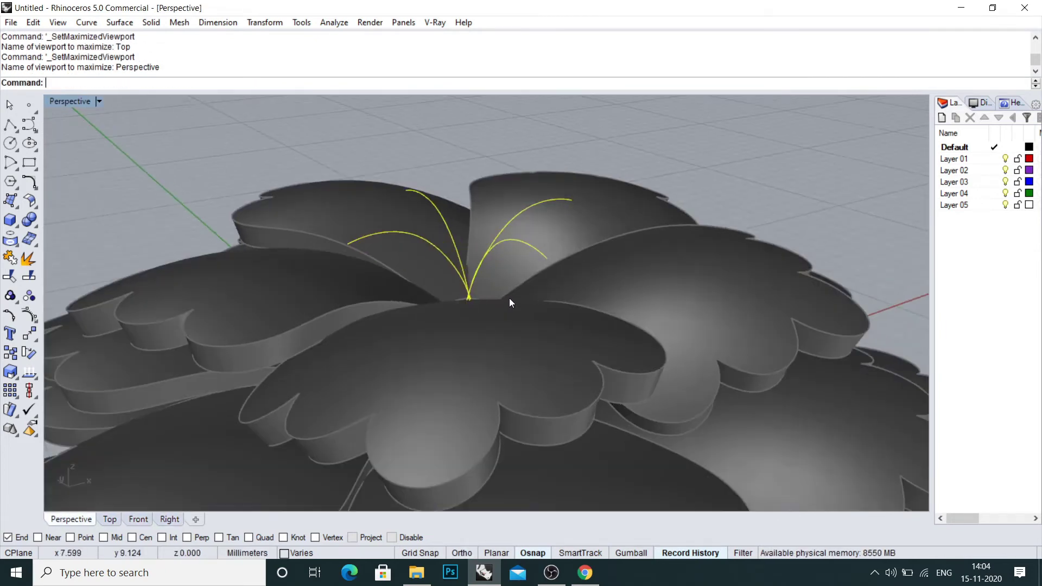
- Create round-capped pipes of 0.8 diameter along the four curves
scroll(488, 301, "up", 2)
type("Pipe")
key("Return")
scroll(497, 259, "up", 1)
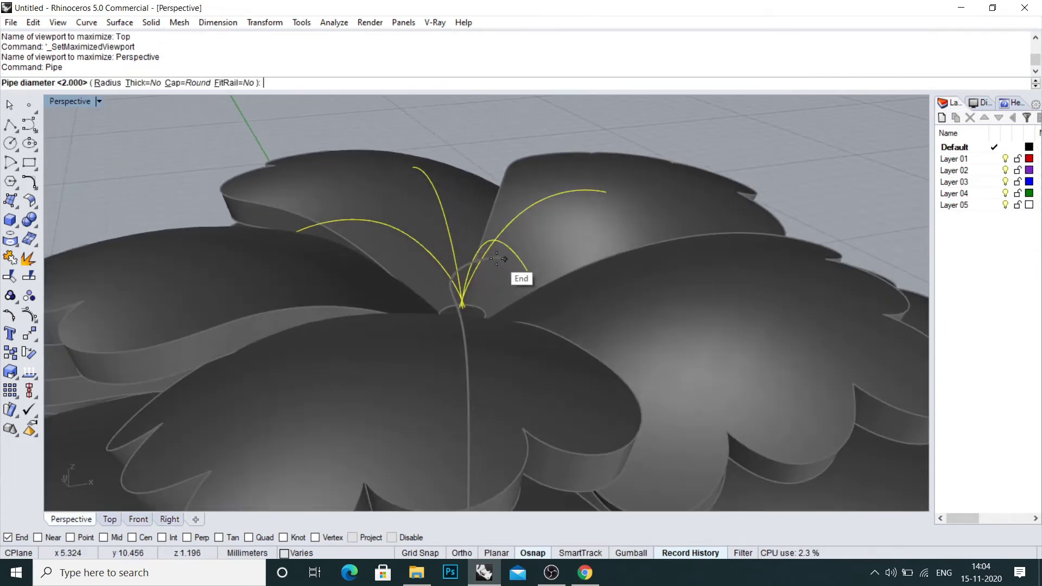
key("Return")
key("Escape")
right_click_drag(497, 259, 504, 216)
key("Escape")
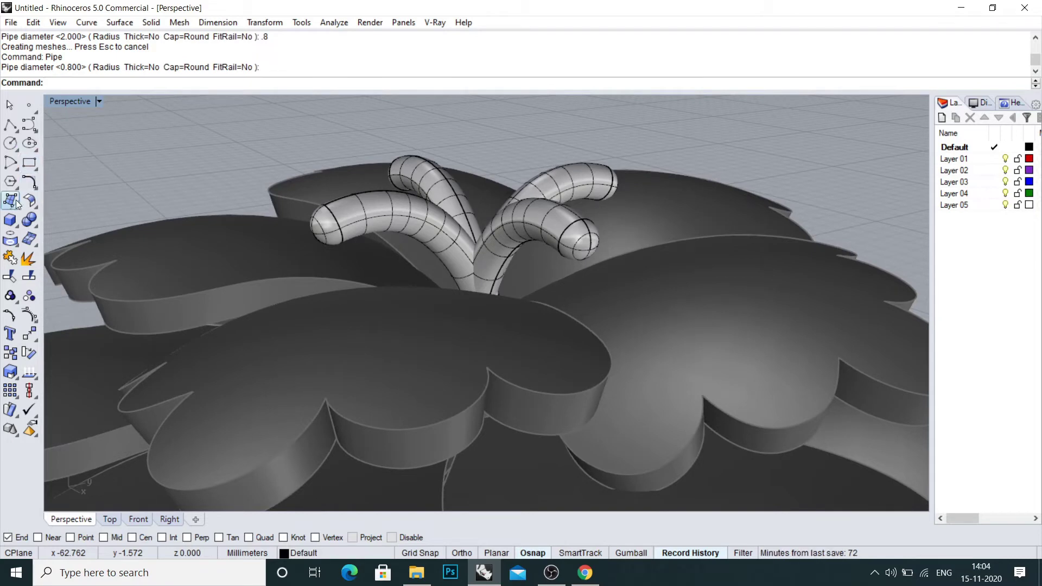
- Add a sphere of 1.2 diameter at the rounded tip of one pipe
left_click(15, 227)
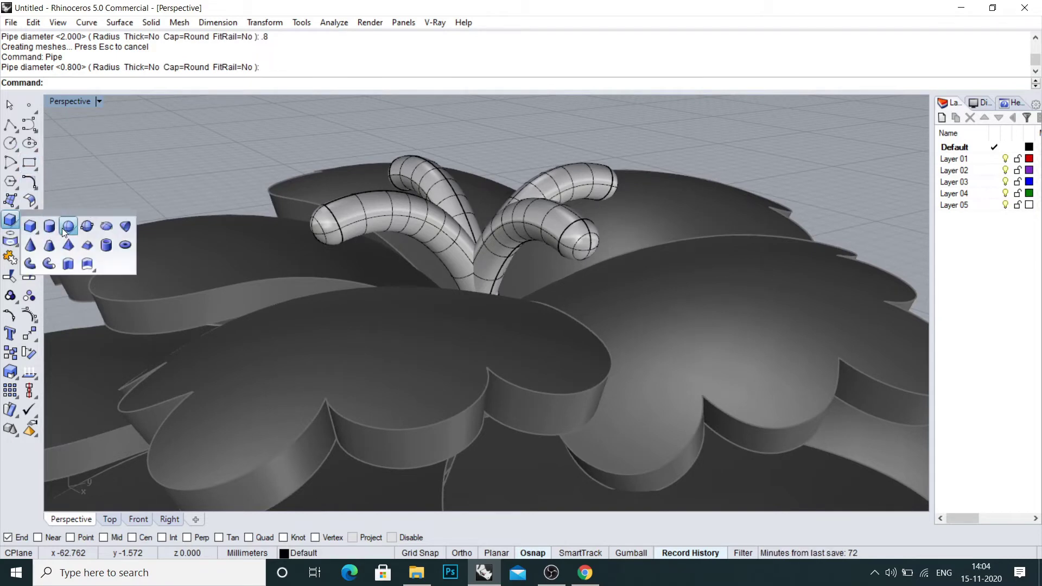
left_click(65, 230)
scroll(543, 285, "up", 4)
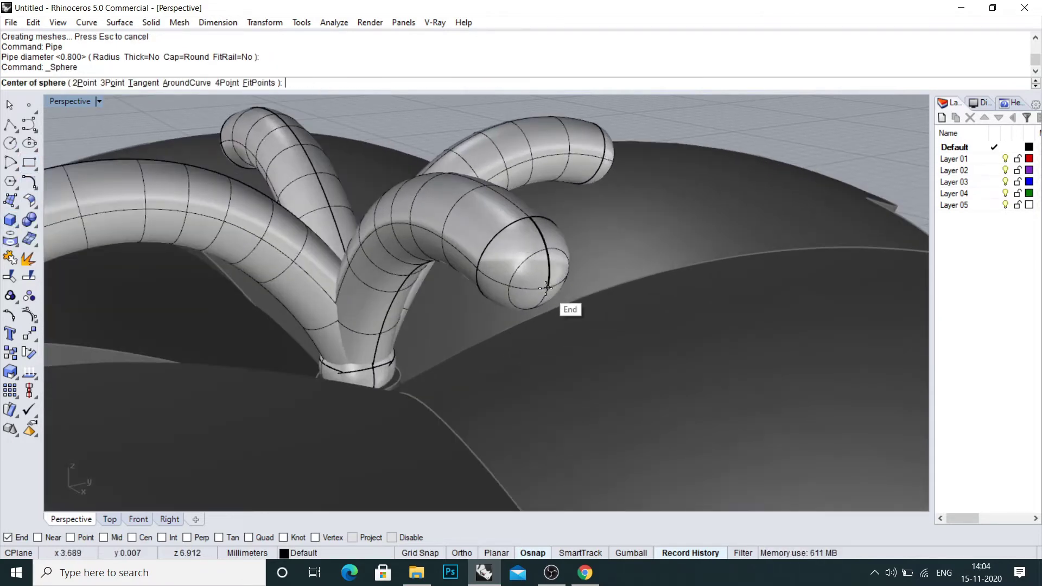
left_click(546, 288)
type("1.2")
key("Return")
scroll(574, 301, "down", 4)
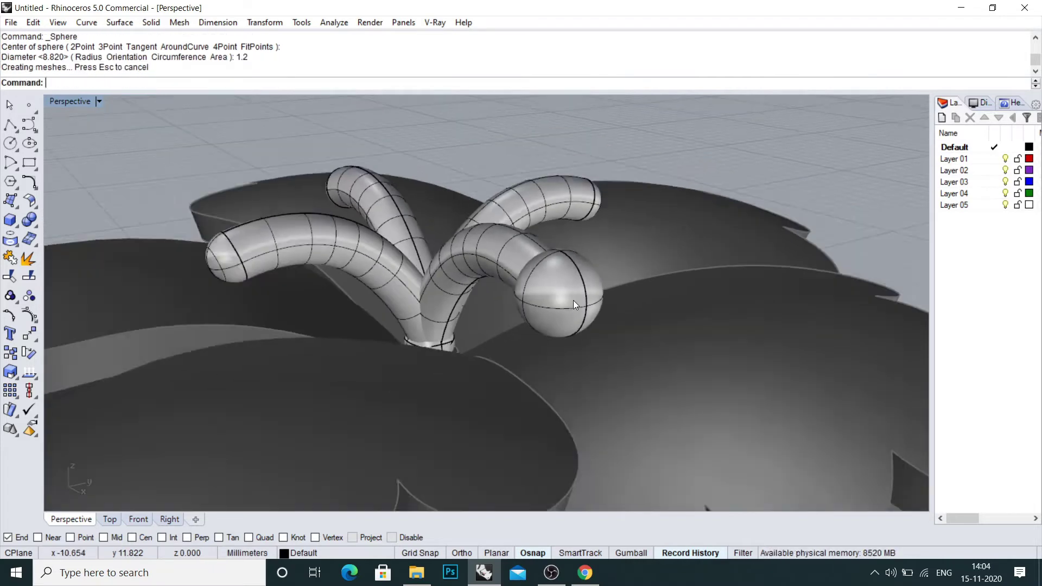
- Polar-array the tip sphere around the origin with 4 items over 360 degrees
right_click_drag(575, 301, 624, 328)
left_click(623, 329)
key("ctrl+F1")
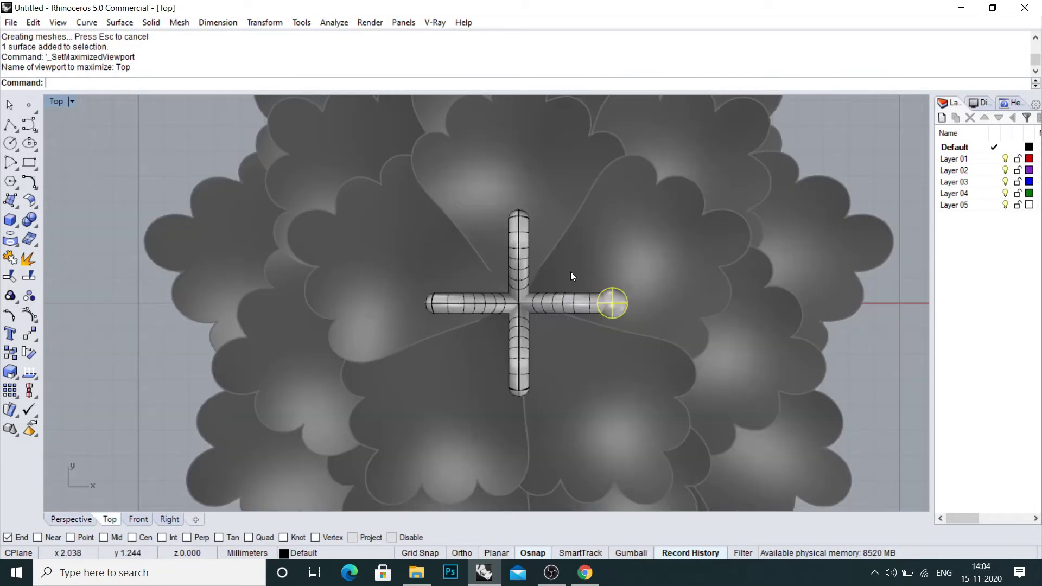
type("4")
key("Return")
key("Return")
key("Return")
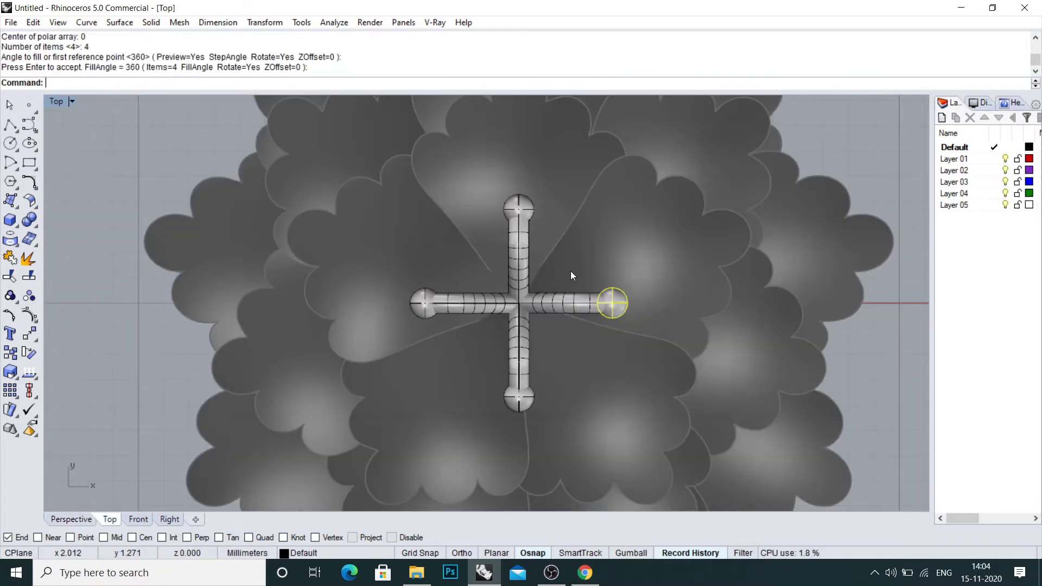
- Turn off the isocurve display on all the pipes and tip spheres
key("ctrl+F4")
right_click_drag(550, 265, 542, 327)
key("ctrl+a")
type("pof")
key("Return")
key("Escape")
- Create a sphere centred at the origin, larger than the spheres on the pipe tips
key("ctrl+F1")
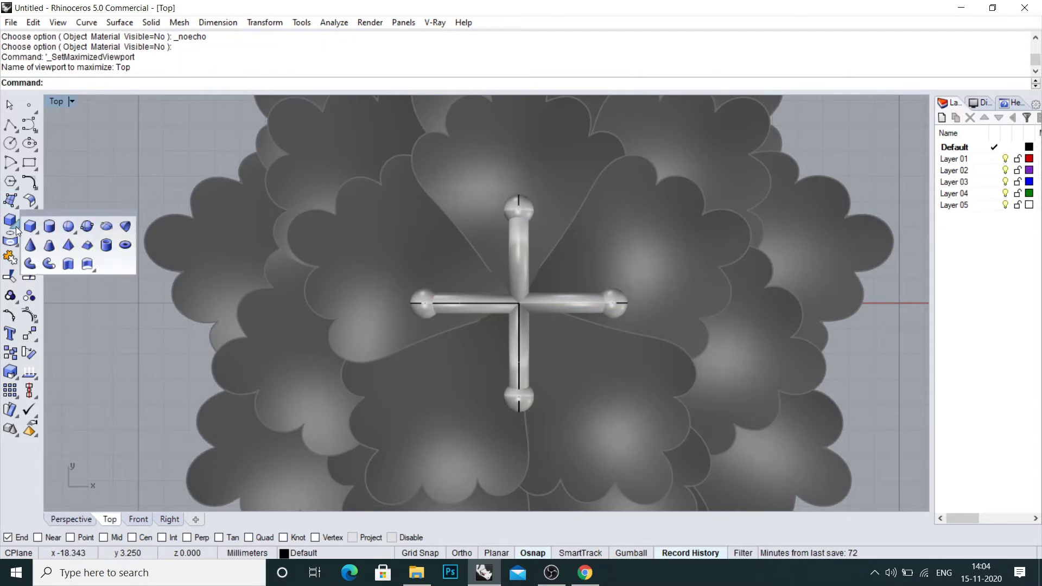
left_click(69, 227)
type("0")
key("Return")
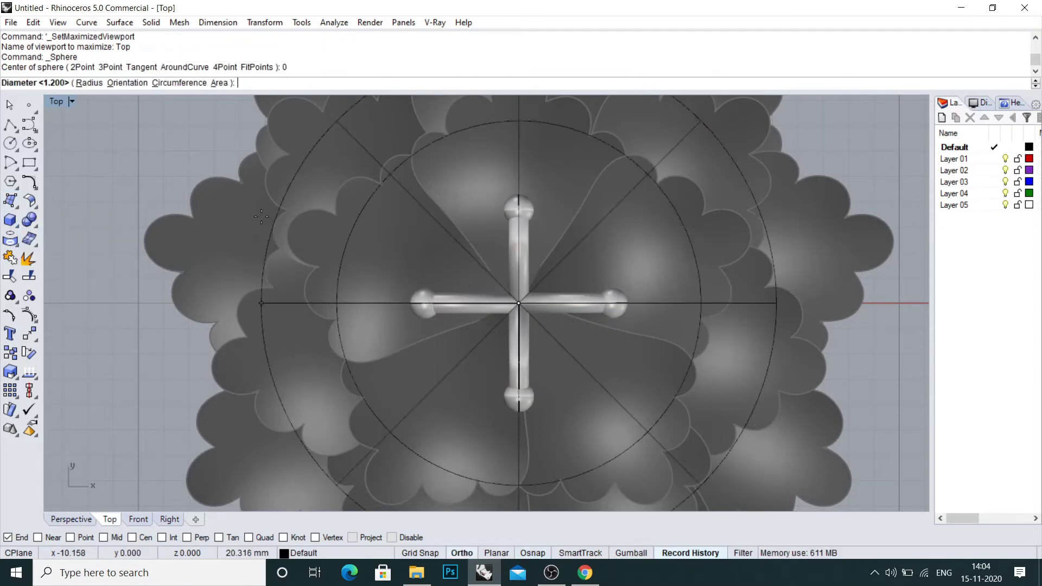
scroll(535, 304, "up", 2)
key("Return")
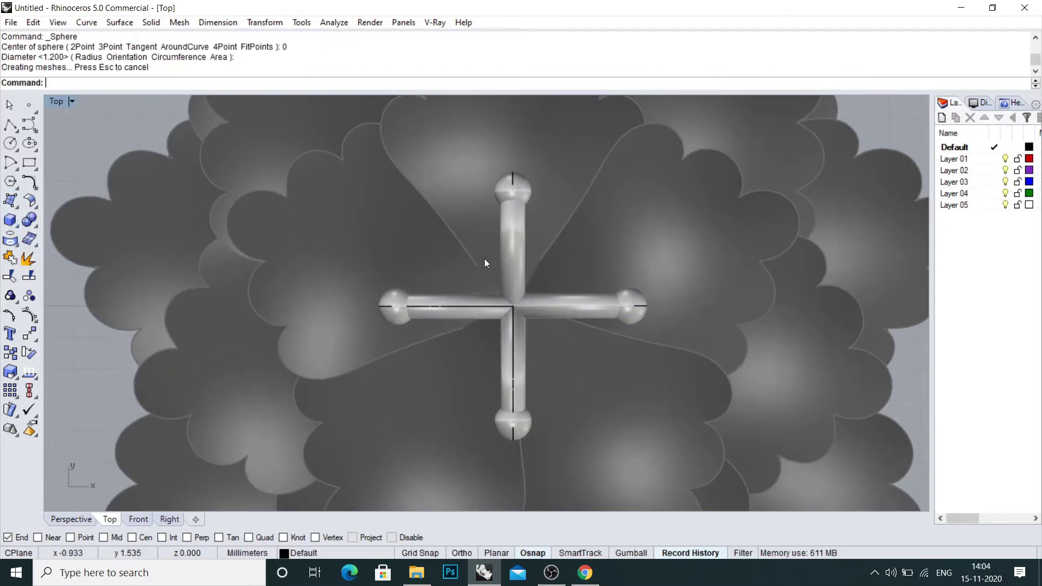
- Raise the centre sphere in the Right view so it sits where the four pipes meet
key("ctrl+F2")
key("ctrl+F3")
scroll(492, 401, "up", 2)
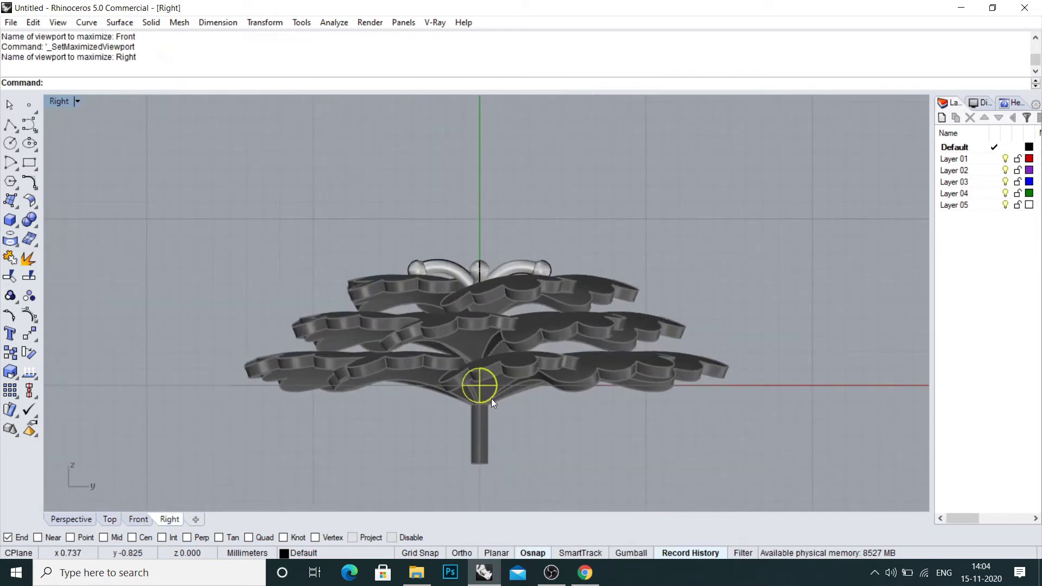
key("ctrl+F1")
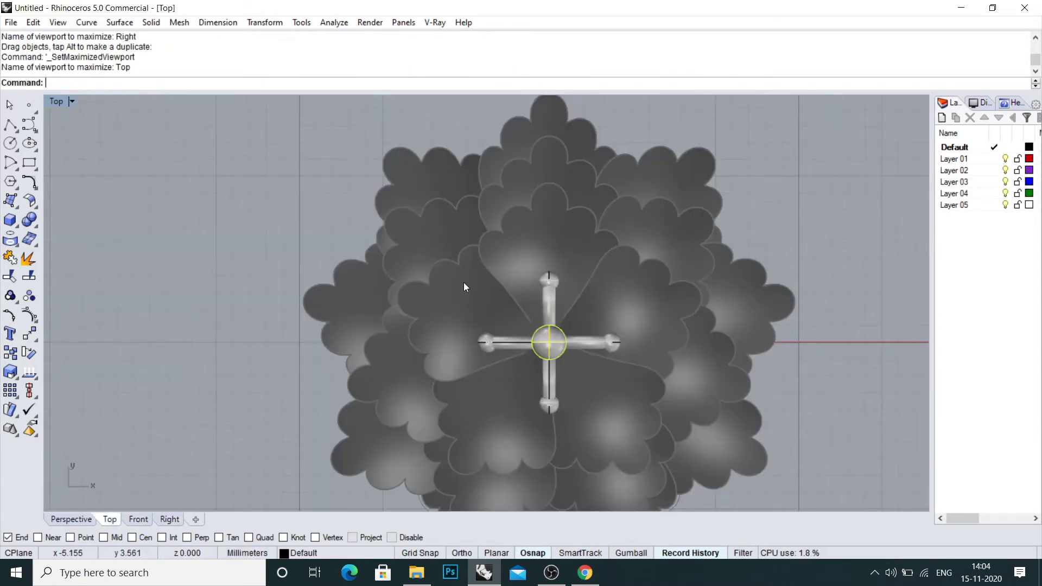
scroll(493, 295, "up", 3)
key("ctrl+F4")
right_click_drag(543, 307, 515, 247)
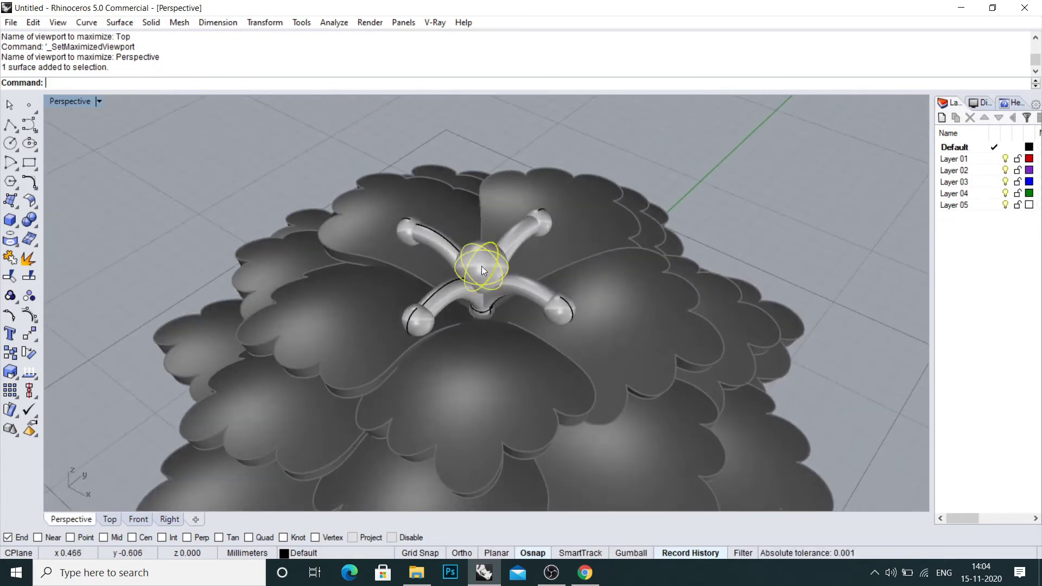
- Delete the centre sphere
key("ctrl+F1")
key("Delete")
scroll(495, 280, "down", 1)
key("ctrl+F4")
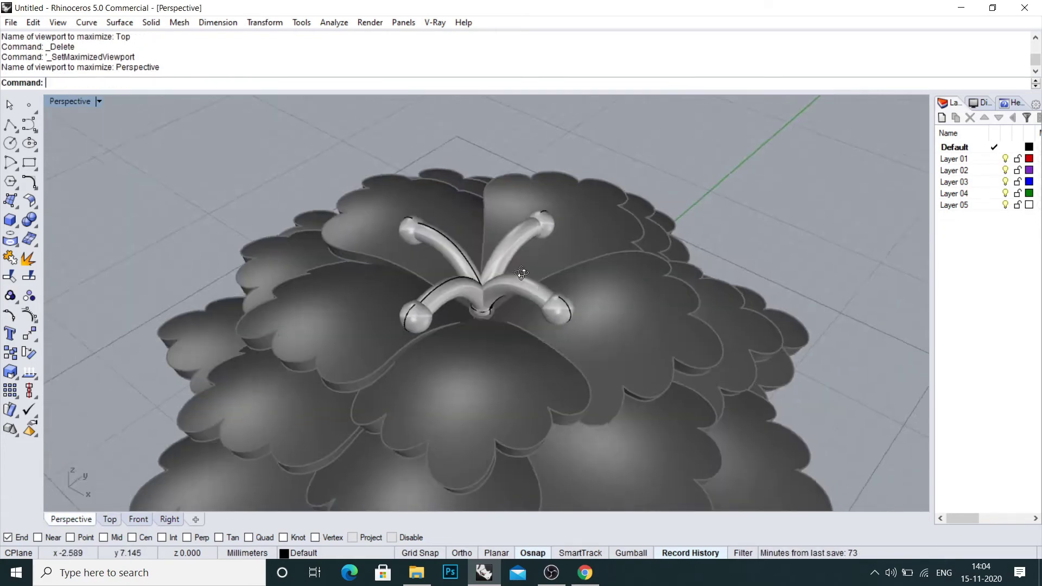
- Undo back through the spheres, the pipes and the last curve move, leaving the four bare curves
key("ctrl+z")
key("ctrl+z")
key("ctrl+z")
key("ctrl+z")
key("ctrl+z")
key("ctrl+z")
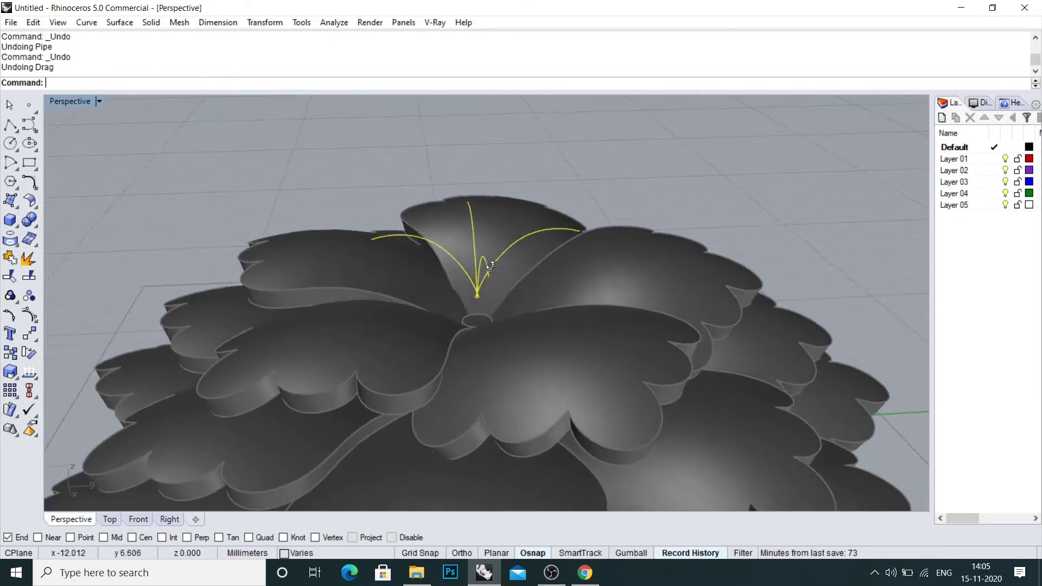
- Scale the four curves down further about the origin in the Top view
key("ctrl+F2")
key("ctrl+F3")
key("ctrl+F1")
scroll(492, 264, "up", 3)
type("s3")
key("Return")
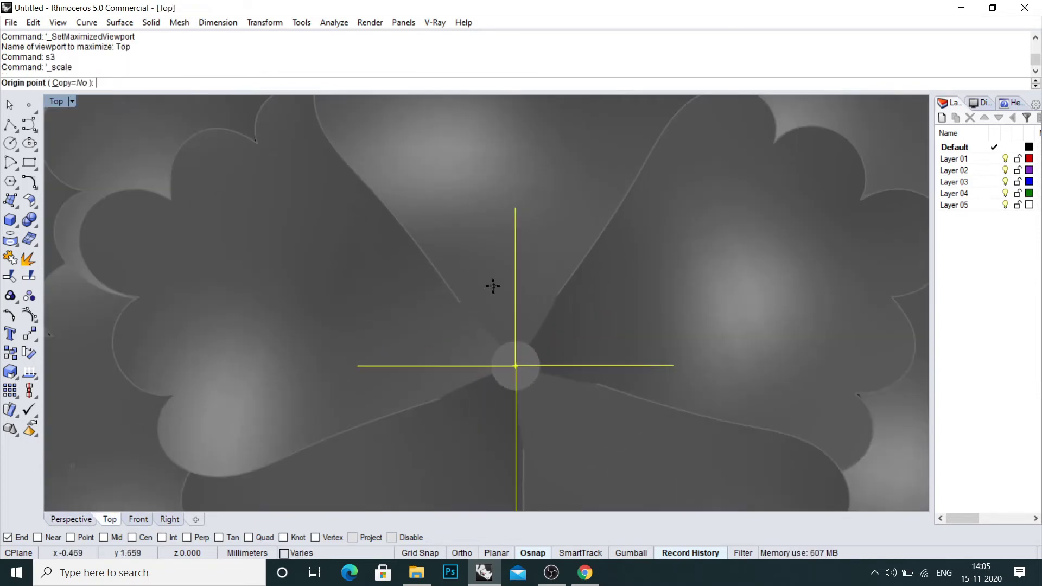
type("0")
key("Return")
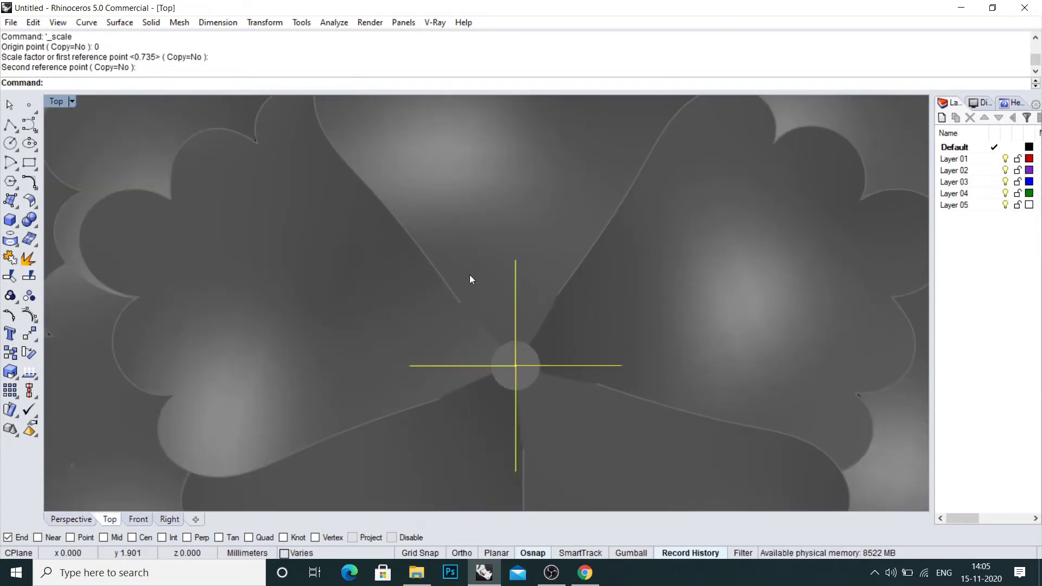
- Rotate the four curves 45 degrees about the origin in the Top view
type("r")
key("Return")
type("0")
key("Return")
key("ctrl+F4")
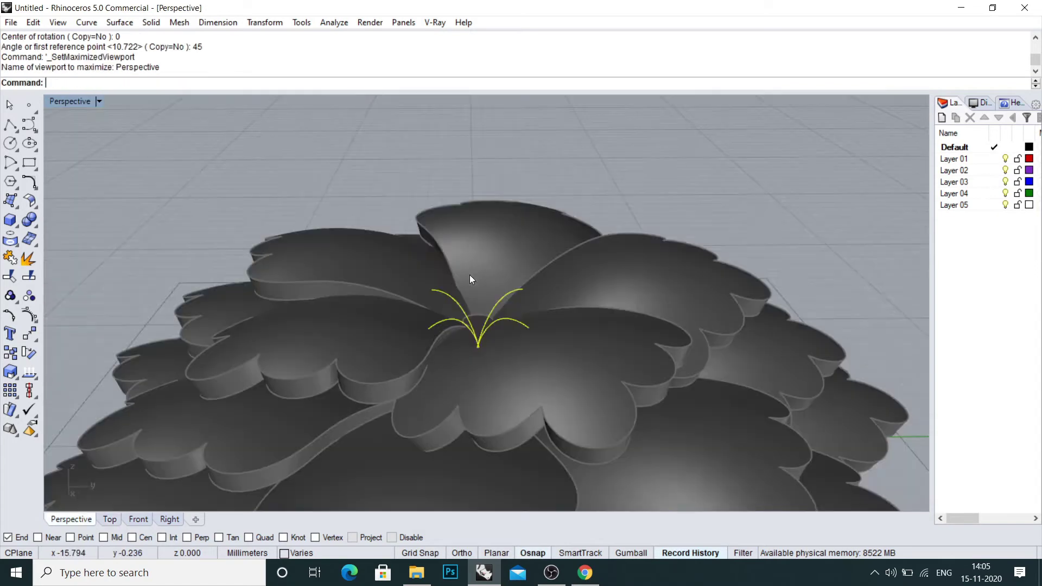
- Select all four curves and raise them in the Right view so their base meets the stem top
key("ctrl+F2")
key("ctrl+F3")
key("ctrl+a")
scroll(414, 299, "up", 5)
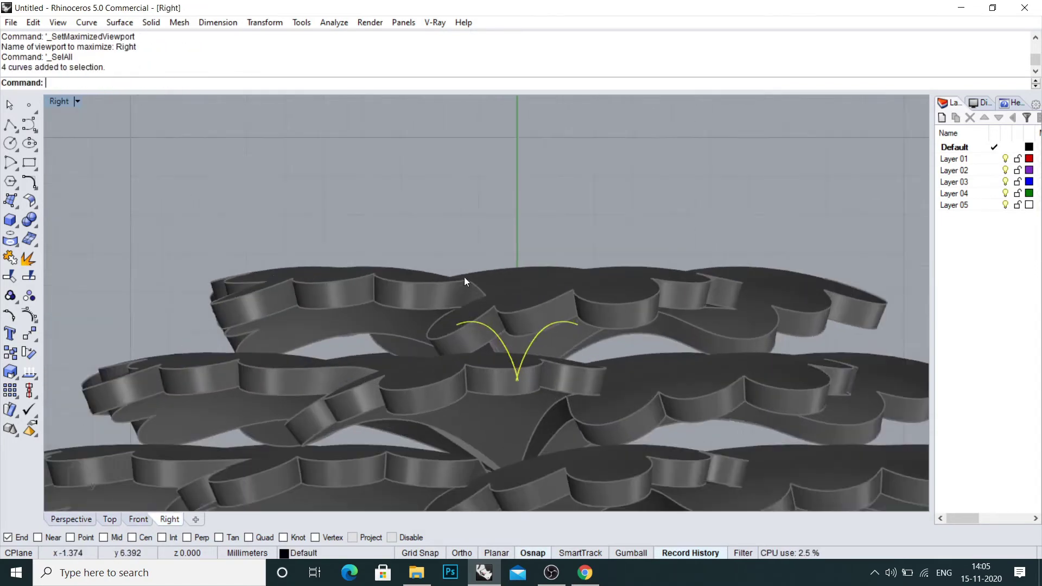
key("ctrl+F1")
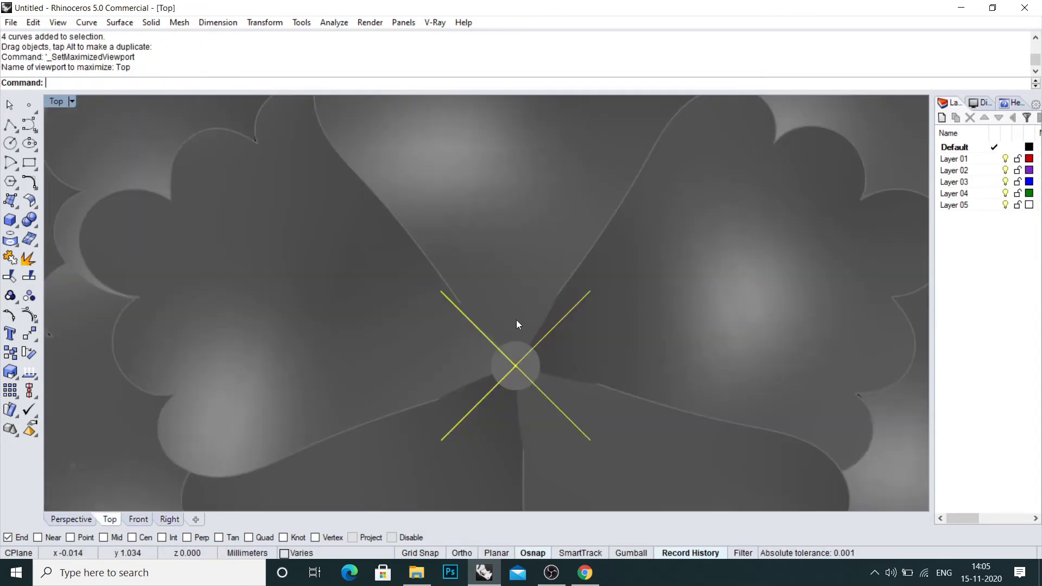
- Create round-capped pipes of 0.8 diameter along the four rotated curves
key("ctrl+F4")
key("Return")
scroll(472, 301, "up", 6)
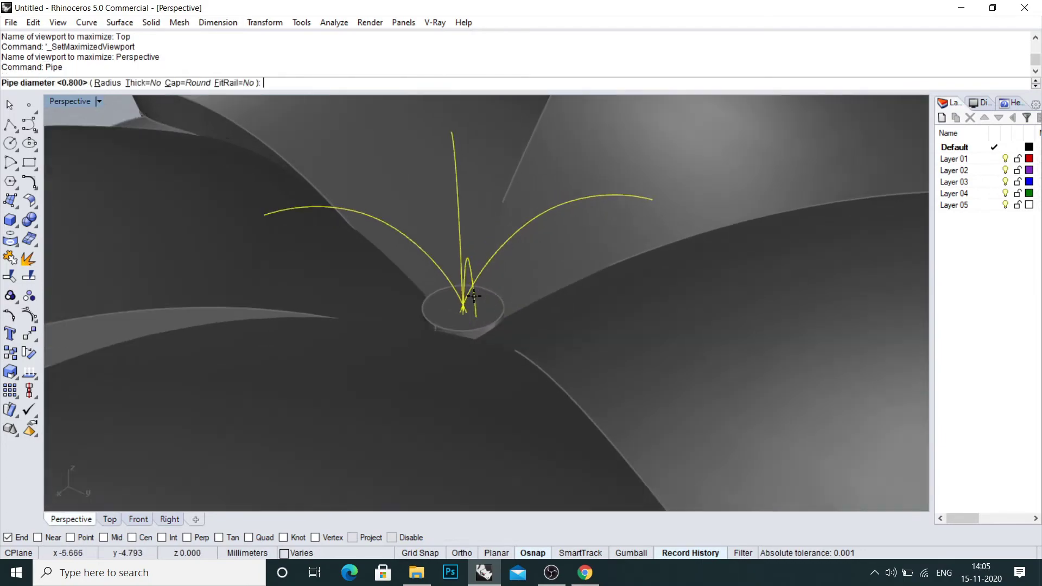
key("Return")
right_click_drag(471, 294, 413, 348)
scroll(574, 375, "down", 7)
key("Escape")
- Add a sphere of 1.2 diameter at the tip of one of the shortened pipes
left_click(10, 220)
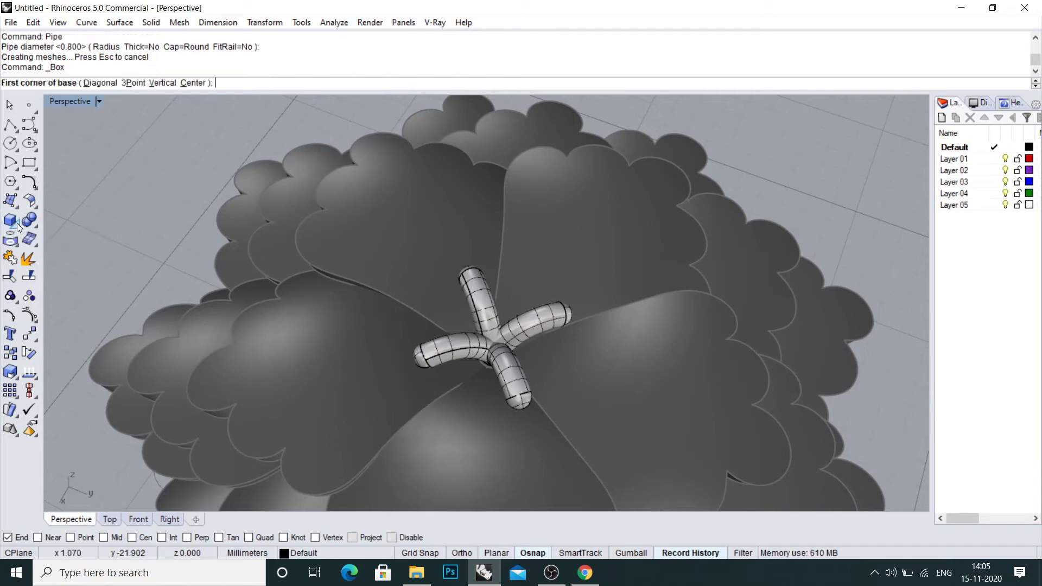
left_click(12, 224)
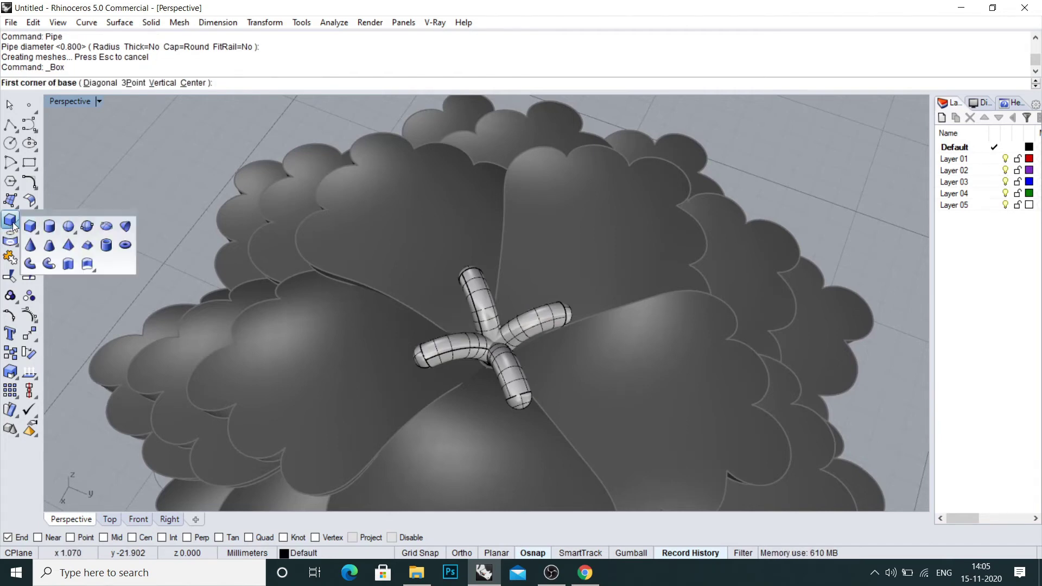
left_click(68, 227)
right_click_drag(272, 228, 489, 312)
scroll(502, 318, "up", 8)
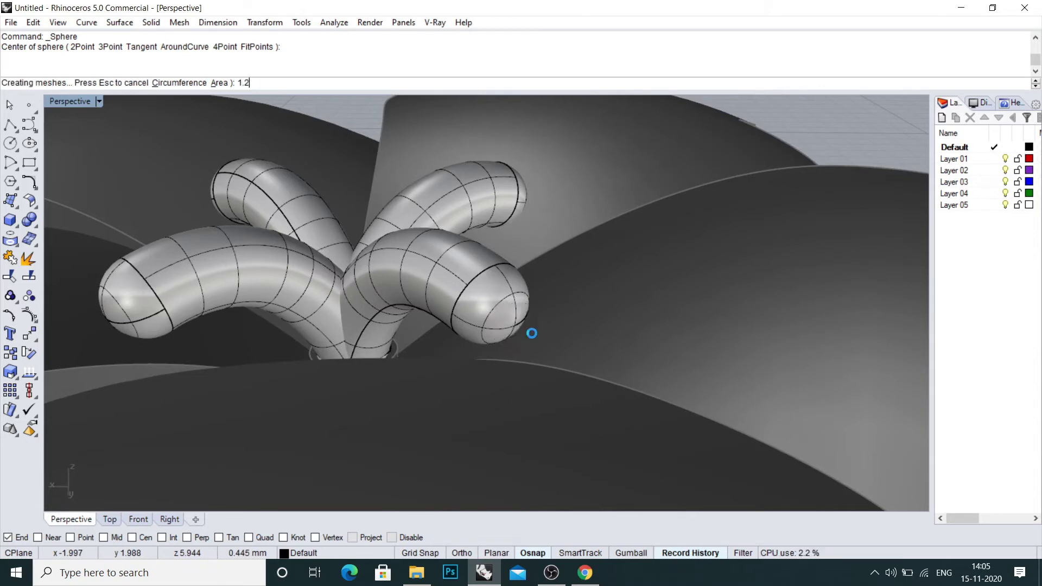
key("Return")
- Polar-array the new tip sphere around the origin in the Top view with 4 items over 360 degrees
left_click(533, 326)
key("ctrl+F1")
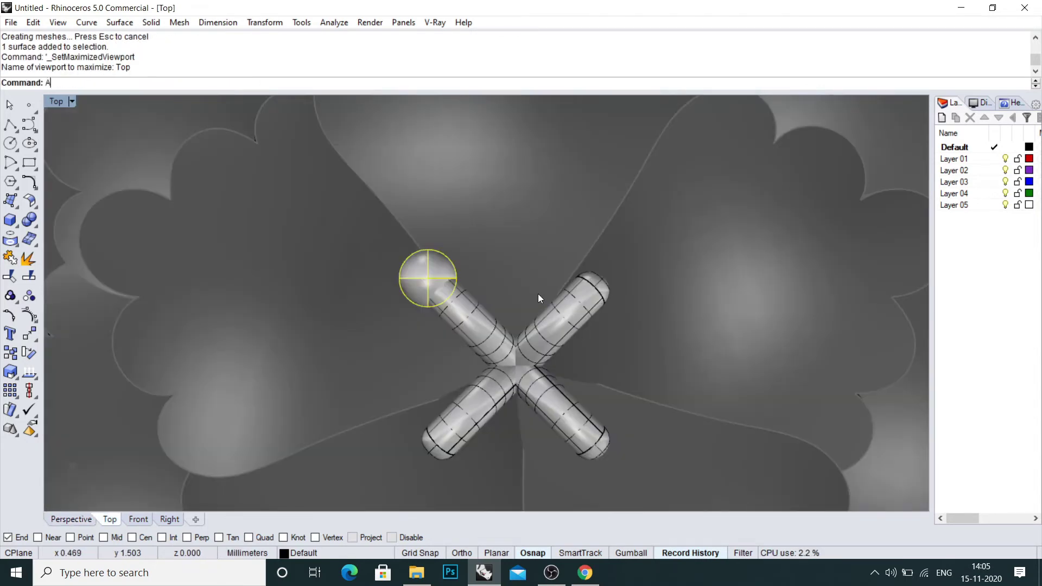
key("Return")
key("Return")
- Copy one of the tip spheres and move the copy to the centre where the stamens meet in the Top view
type("c")
key("Return")
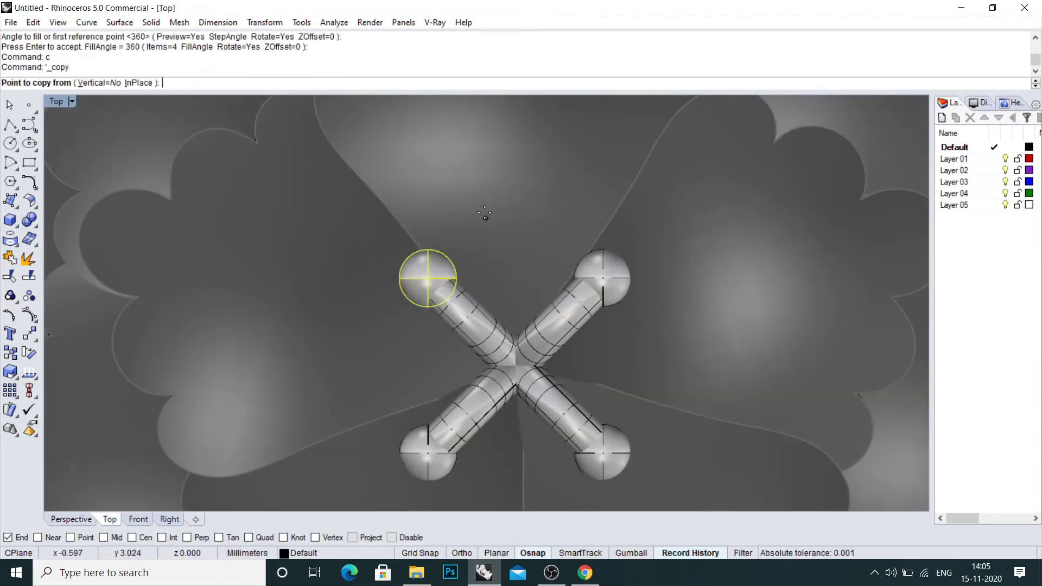
left_click(482, 208)
left_click(544, 264, "shift")
key("Return")
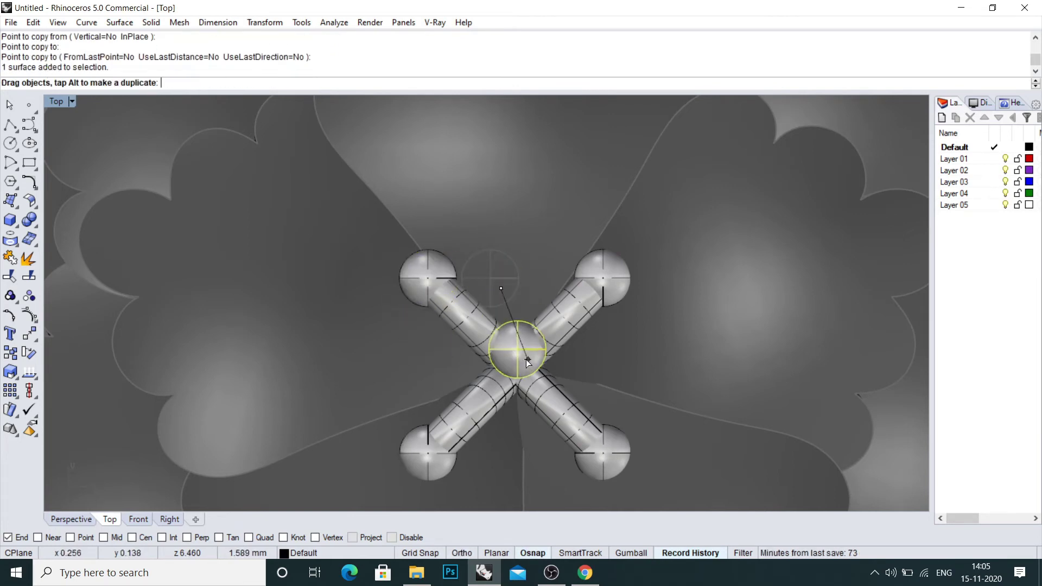
scroll(532, 388, "up", 5)
left_click_drag(528, 361, 534, 402)
scroll(535, 400, "down", 5)
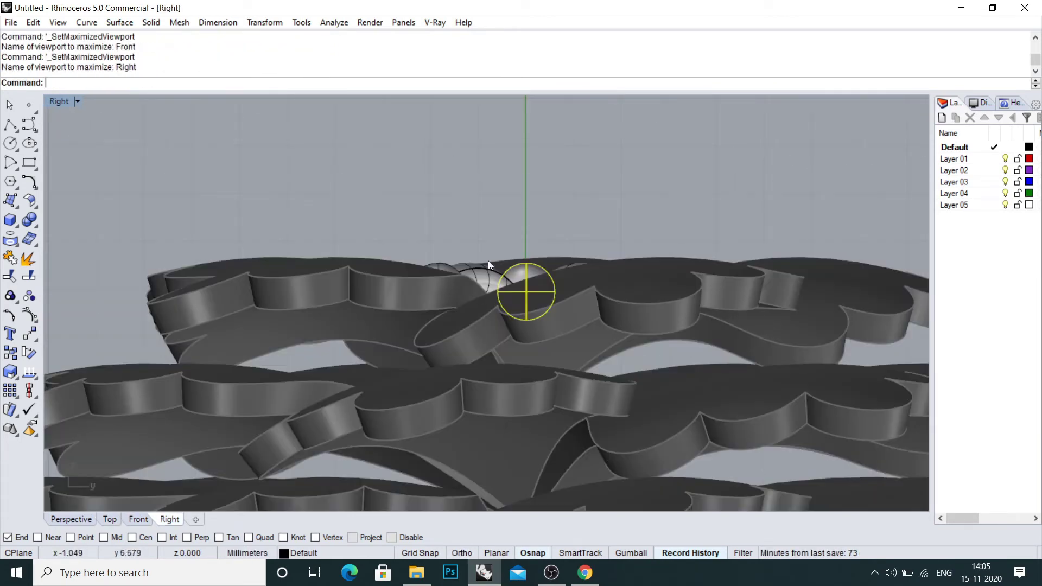
- Raise the centre sphere above the stamens in the Right view and switch to wireframe display
scroll(509, 290, "up", 8)
left_click_drag(527, 287, 526, 178)
key("ctrl+alt+w")
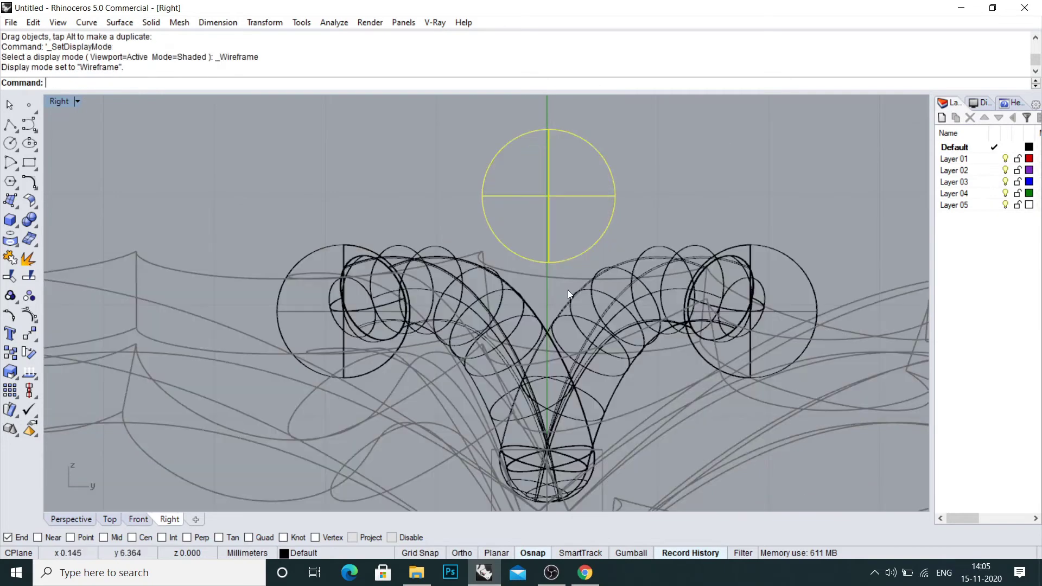
- Draw a vertical polyline from the origin (0) up to the bottom of the centre sphere and select it
type("0")
key("Return")
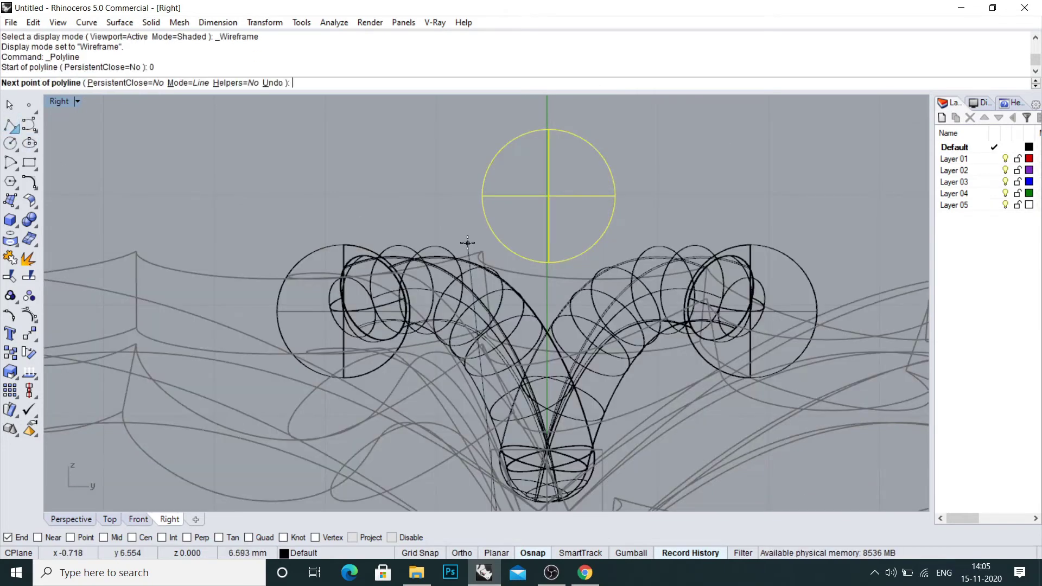
left_click(529, 248, "shift")
right_click(543, 265)
left_click(546, 272)
scroll(546, 273, "down", 6)
type("s")
key("Return")
left_click(547, 267)
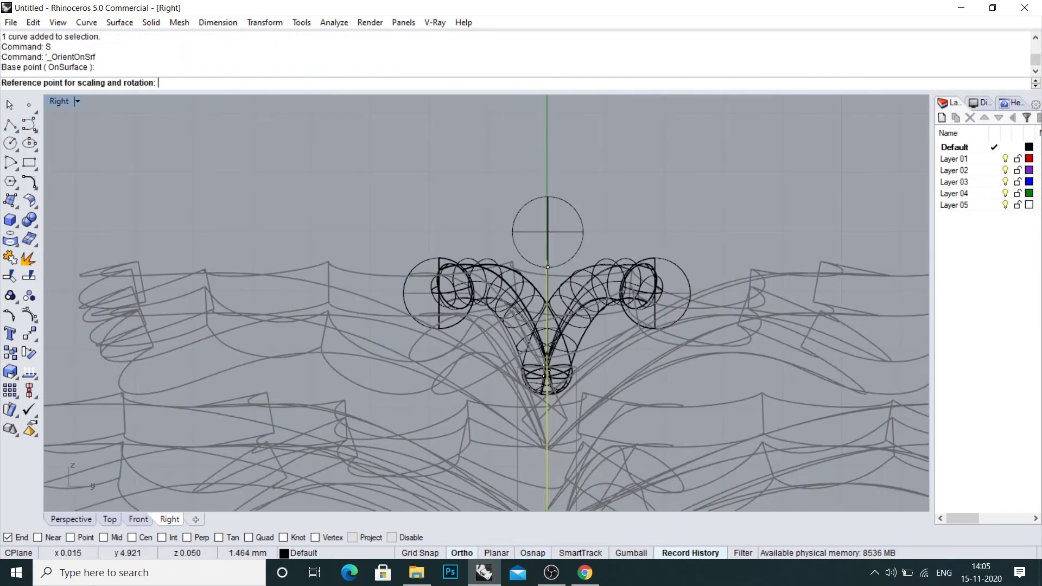
left_click(546, 355, "shift")
key("Escape")
- Turn on the vertical line's control points and move its lower end point up to the base of the stamens
scroll(535, 287, "down", 8)
key("F10")
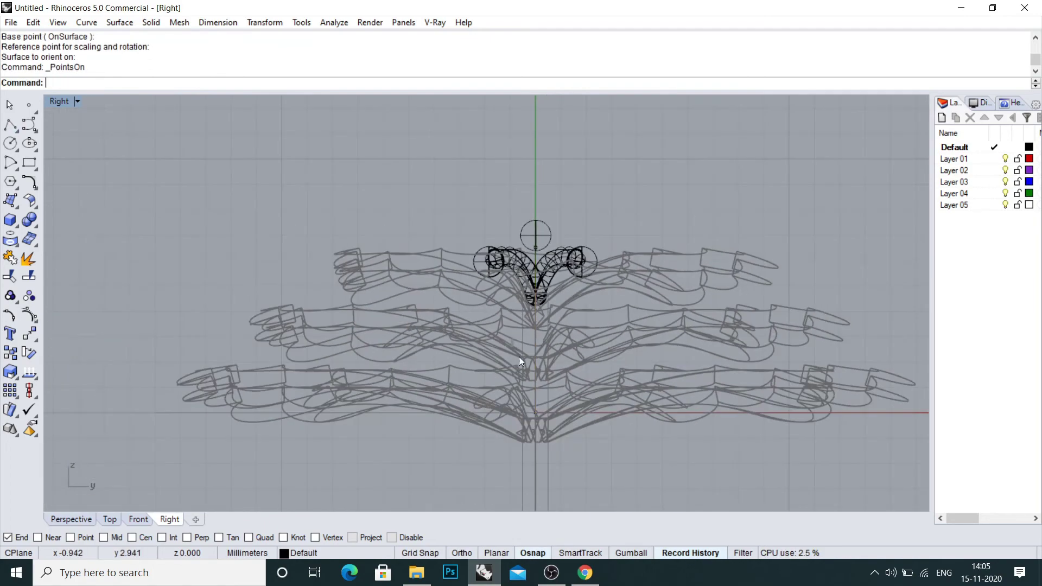
left_click(536, 412)
right_click_drag(498, 386, 501, 439)
scroll(502, 435, "up", 4)
type("m")
key("Return")
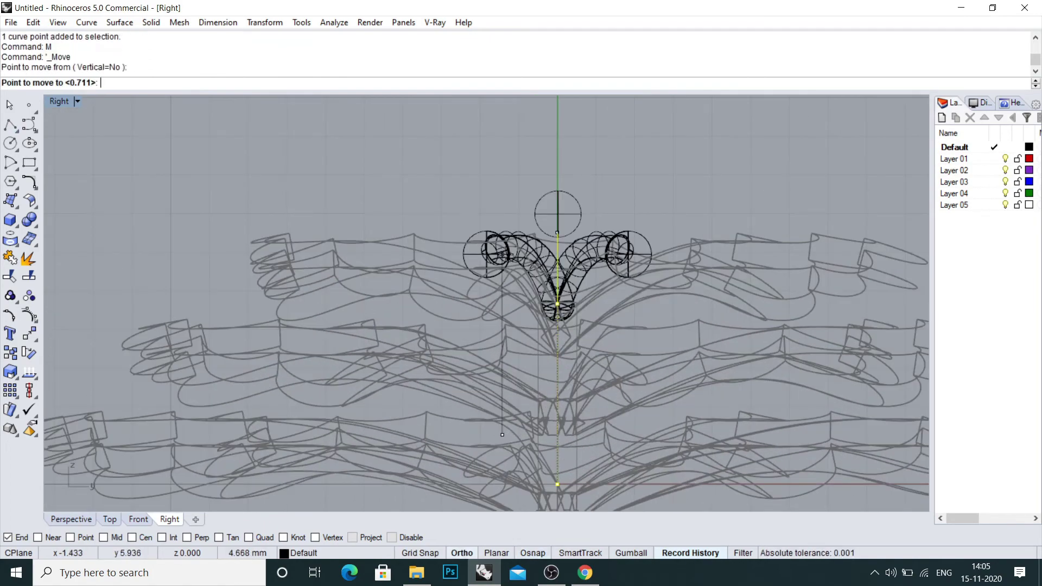
left_click(503, 255)
scroll(556, 249, "up", 6)
- Create a round-capped pipe of 0.8 diameter along the shortened vertical line and shade the viewport
left_click(559, 241)
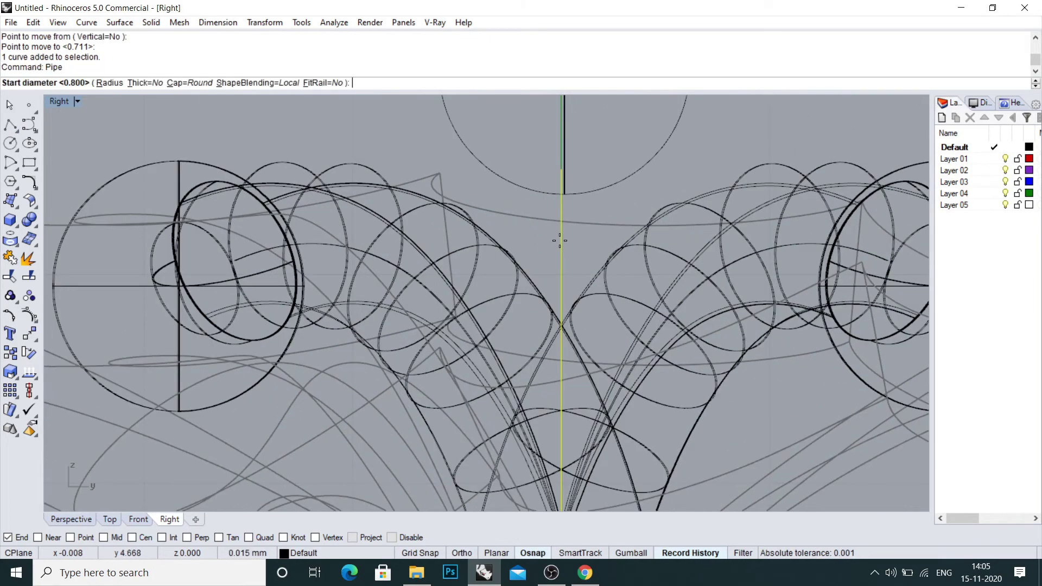
key("Return")
key("Return")
key("Return")
scroll(560, 245, "down", 8)
right_click_drag(558, 251, 554, 286)
type("sv")
key("Return")
- Select all the unlocked stamen objects in the Perspective view and turn off their surface isocurves
scroll(562, 262, "down", 6)
key("ctrl+F1")
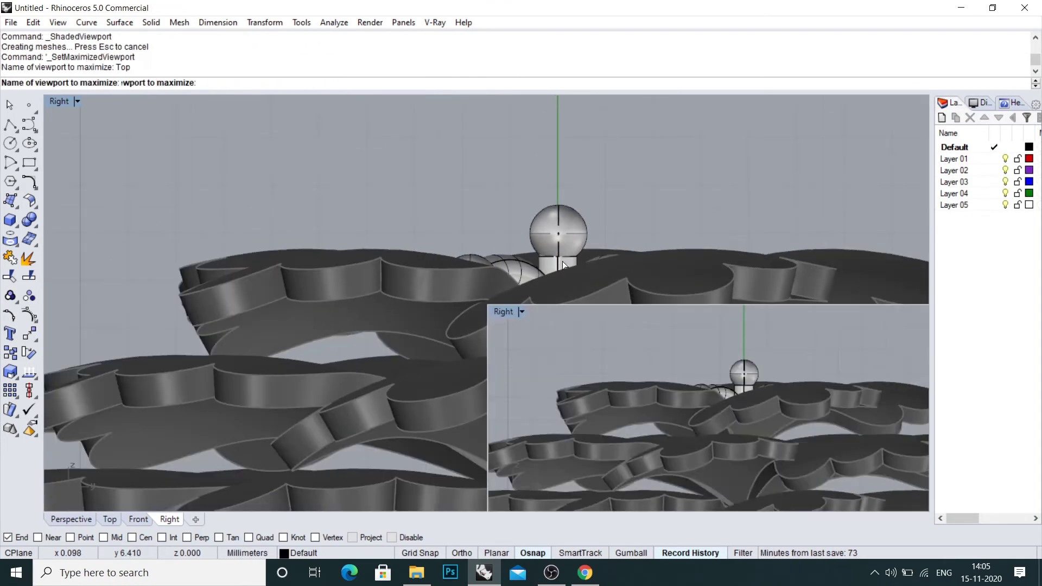
key("ctrl+Tab")
key("ctrl+a")
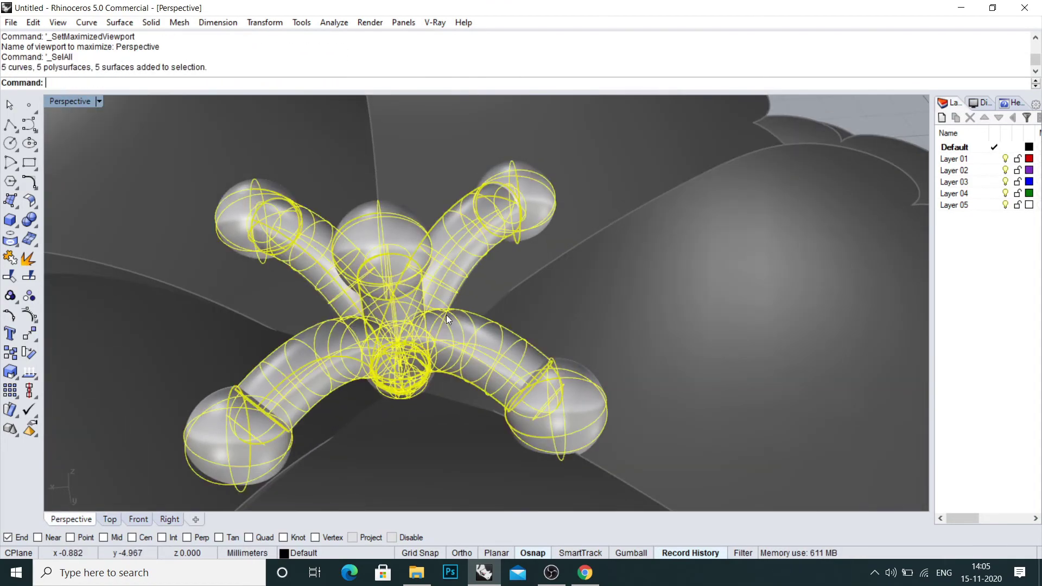
key("F4")
mouse_move(421, 363)
right_mouse_down()
mouse_move(420, 321)
mouse_move(432, 353)
right_mouse_up()
key("ctrl+a")
type("mz")
key("Return")
mouse_move(422, 395)
right_mouse_down()
mouse_move(398, 323)
mouse_move(385, 390)
mouse_move(409, 356)
mouse_move(452, 353)
mouse_move(443, 334)
mouse_move(421, 370)
mouse_move(428, 309)
mouse_move(463, 363)
mouse_move(507, 365)
mouse_move(435, 361)
mouse_move(427, 386)
right_mouse_up()
key("Escape")
key("ctrl+a")
type("mz")
key("Return")
key("Escape")
scroll(421, 370, "down", 2)
scroll(463, 363, "up", 4)
scroll(463, 363, "down", 3)
- Unlock all objects, select the top petal ring with its stem, and lock everything else
type("Unlock")
key("Return")
left_click(421, 403)
scroll(421, 403, "down", 10)
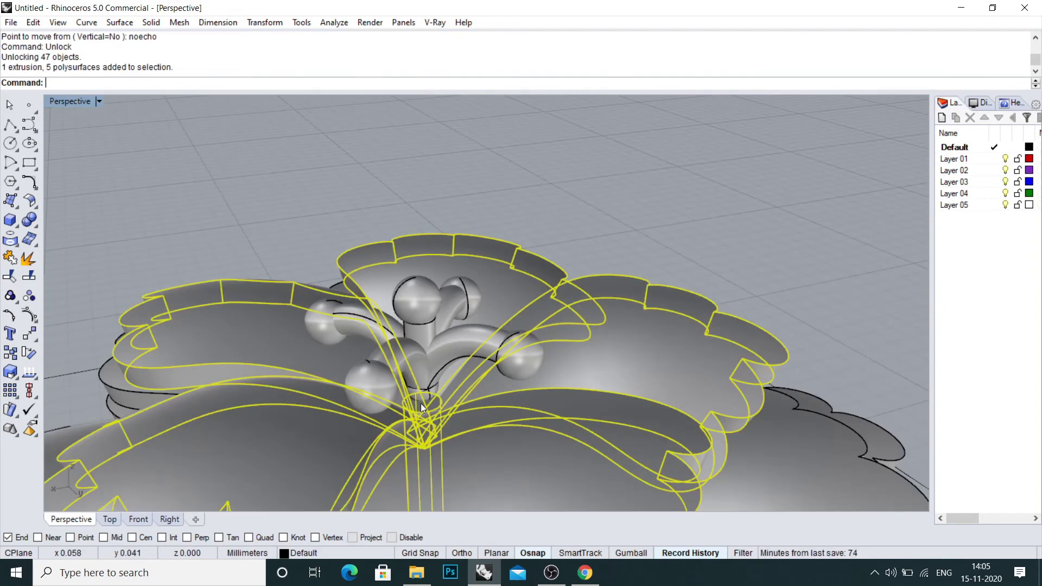
type("lk")
key("Return")
- Apply RemoveFromGroup to the stem cylinder in the top petal ring's group
scroll(421, 403, "up", 10)
type("rg")
key("Return")
left_click(421, 404)
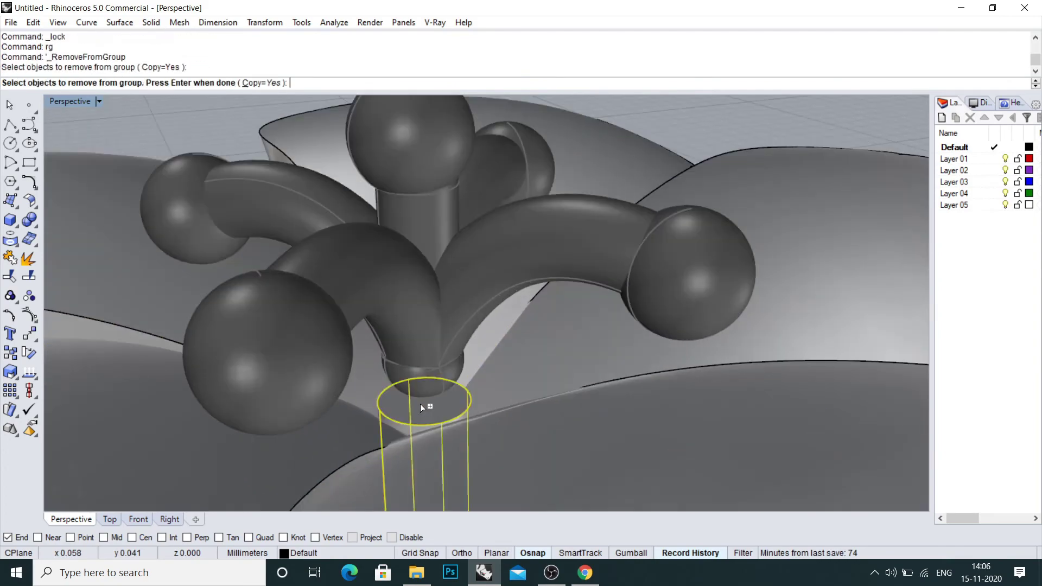
key("Return")
- Stretch the stem upward with Scale1D from its base in the Front view so it reaches the stamens' base
scroll(420, 404, "down", 14)
key("ctrl+F2")
scroll(412, 386, "down", 5)
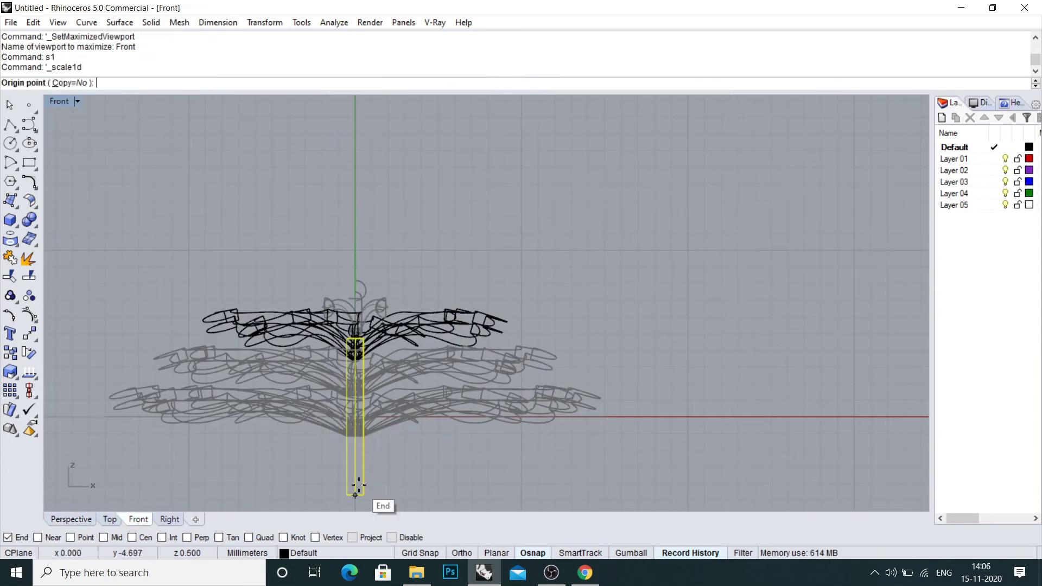
left_click(359, 485)
left_click(362, 372, "shift")
scroll(362, 373, "up", 8)
left_click(361, 315)
key("ctrl+F3")
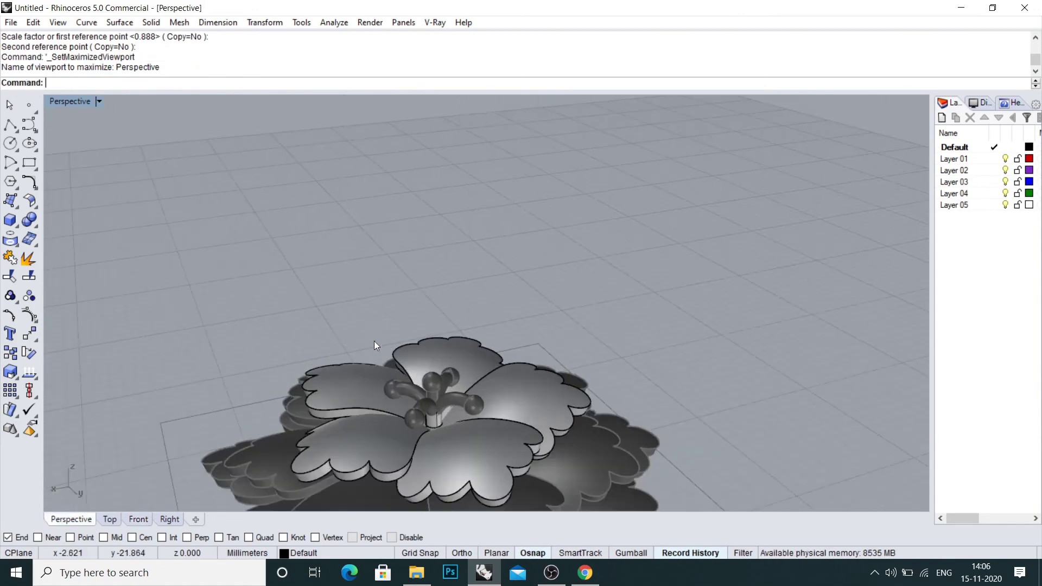
type("sv")
key("Return")
mouse_move(373, 341)
right_mouse_down()
mouse_move(493, 453)
mouse_move(435, 420)
mouse_move(464, 328)
mouse_move(497, 324)
mouse_move(600, 269)
mouse_move(507, 266)
right_mouse_up()
- Unlock all objects, select everything in the Top view, and turn off the surface isocurves
key("ctrl+F1")
scroll(548, 262, "down", 4)
type("Unlock")
key("Return")
key("ctrl+a")
scroll(507, 266, "down", 6)
key("F4")
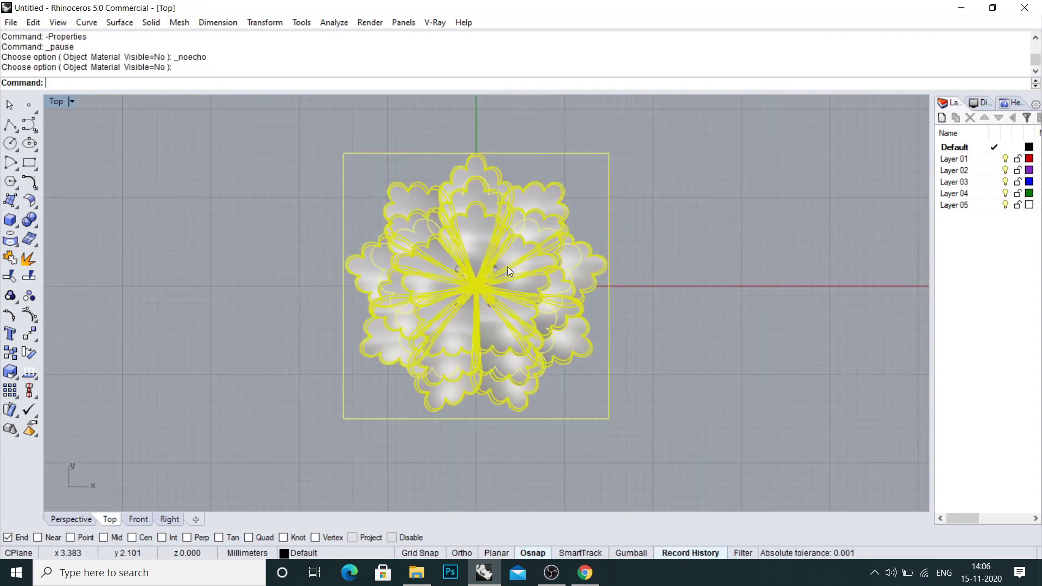
- Lock the square outline curve around the flower and delete the leftover construction curves
left_click(647, 149)
scroll(581, 228, "up", 4)
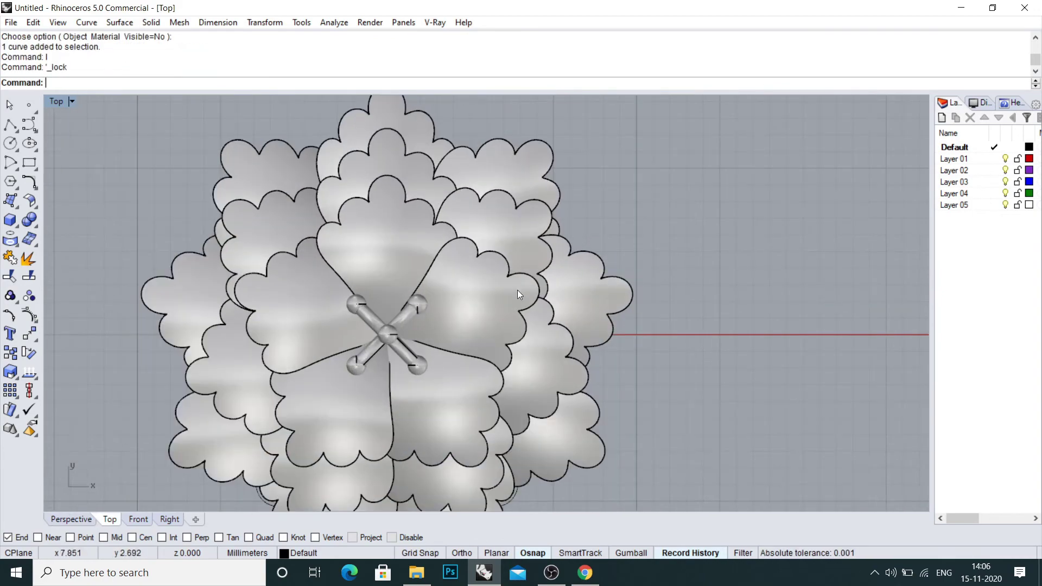
key("ctrl+F4")
type("SC")
key("Return")
right_click_drag(462, 294, 402, 304)
key("Delete")
- Examine the assembled flower in the Top view and from several angles in the Perspective view
scroll(402, 304, "down", 5)
key("ctrl+F1")
scroll(440, 303, "down", 4)
key("ctrl+F4")
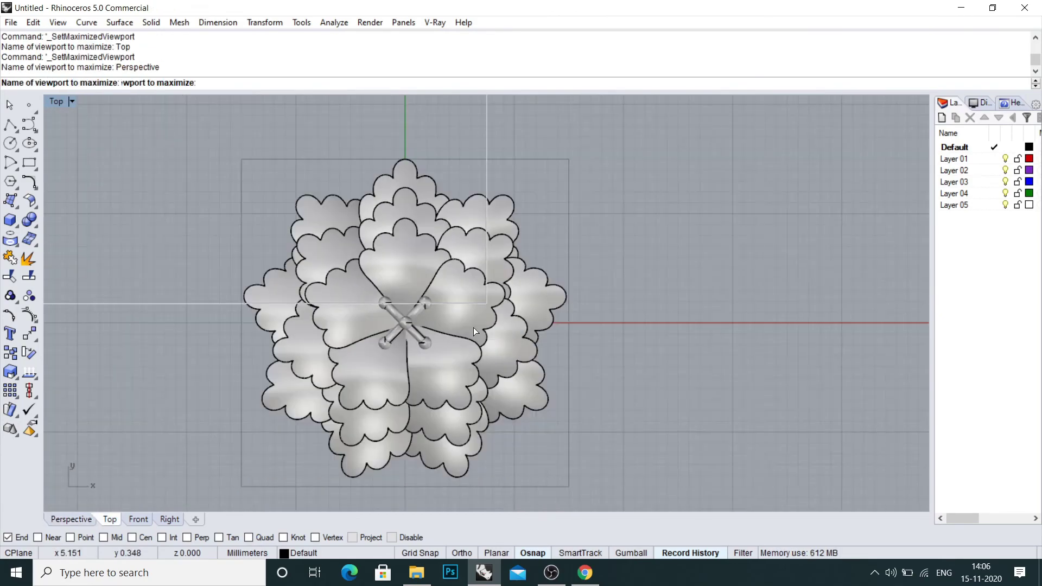
right_click_drag(473, 328, 351, 244)
scroll(474, 319, "up", 8)
right_click_drag(474, 318, 451, 249)
scroll(546, 390, "down", 4)
- Group the top petal ring and stem with all the stamens and spheres, selecting them in the Right view
left_click(478, 279)
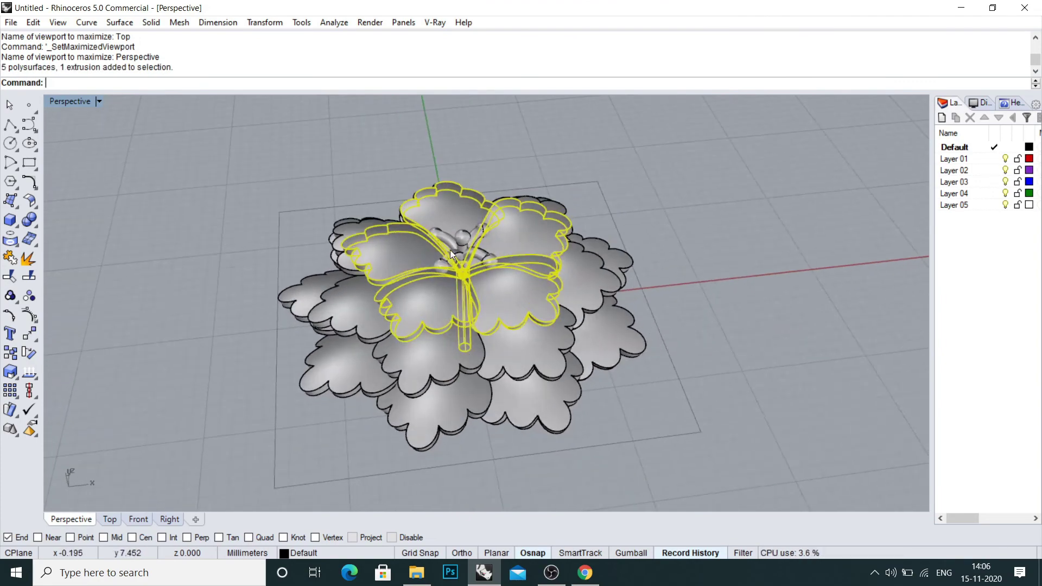
left_click(451, 250)
key("ctrl+F2")
key("ctrl+F3")
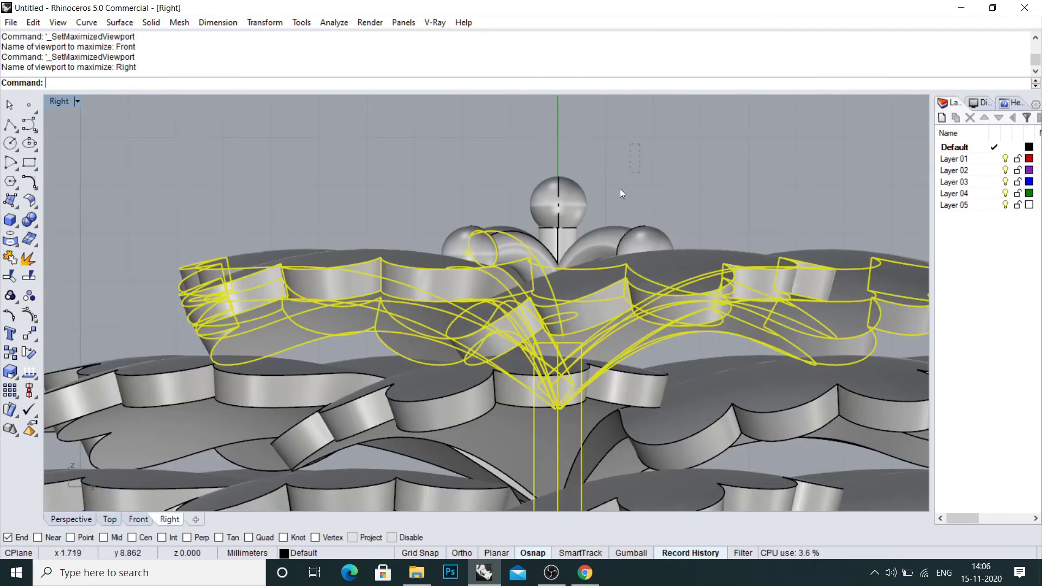
left_click_drag(620, 188, 455, 311)
scroll(454, 311, "down", 2)
scroll(454, 311, "down", 3)
- Move the top ring and stamen group along the positive X axis, clear of the flower, in the Top view
key("ctrl+F1")
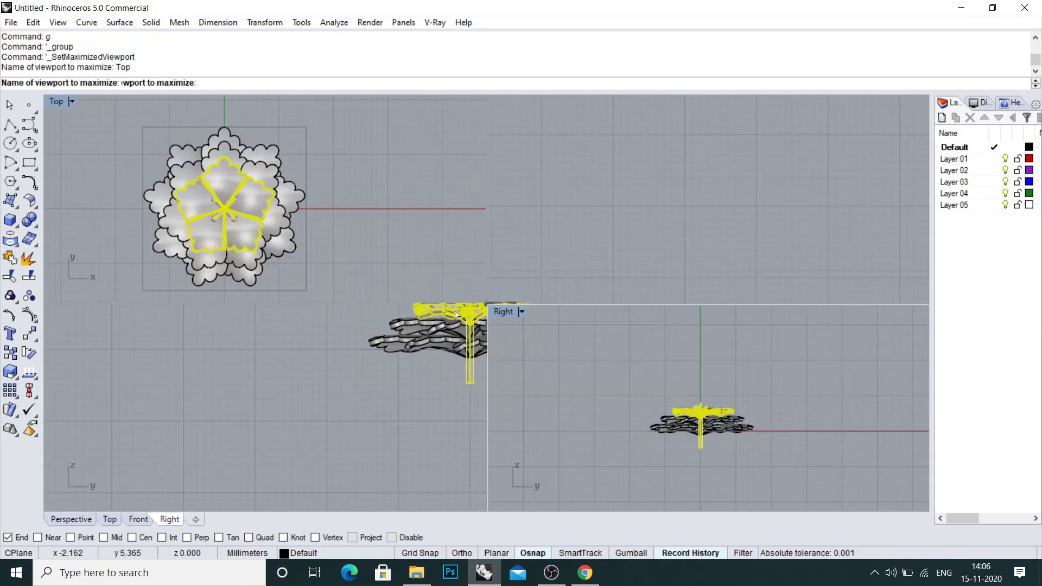
type("sv")
key("Return")
left_click_drag(401, 315, 768, 326, "shift")
scroll(640, 349, "down", 8)
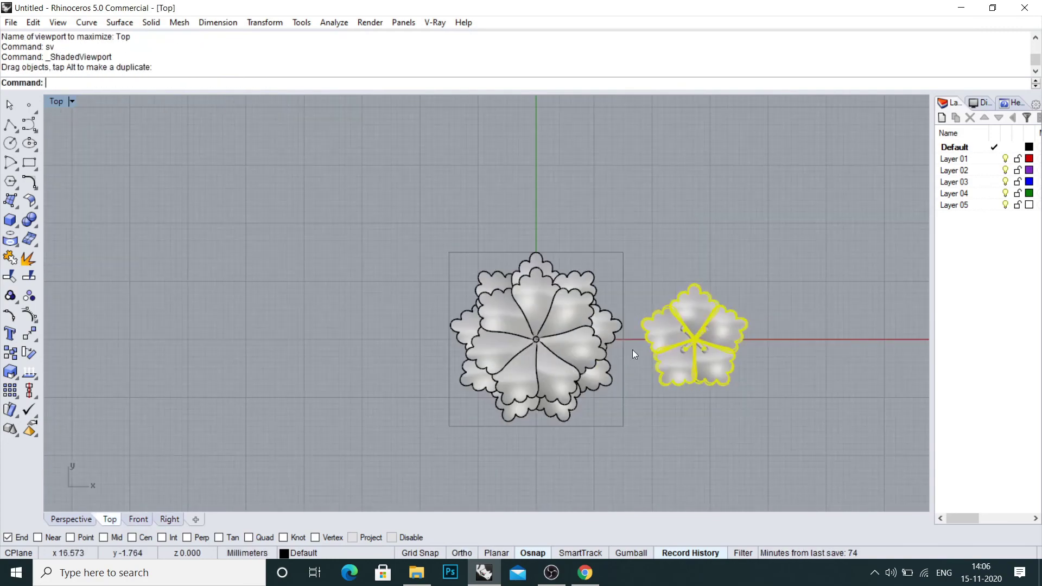
- Move the middle petal ring away along the negative X axis and inspect the separated layers in perspective
left_click(549, 346)
left_click_drag(558, 348, 309, 360, "shift")
scroll(578, 353, "up", 8)
key("ctrl+F4")
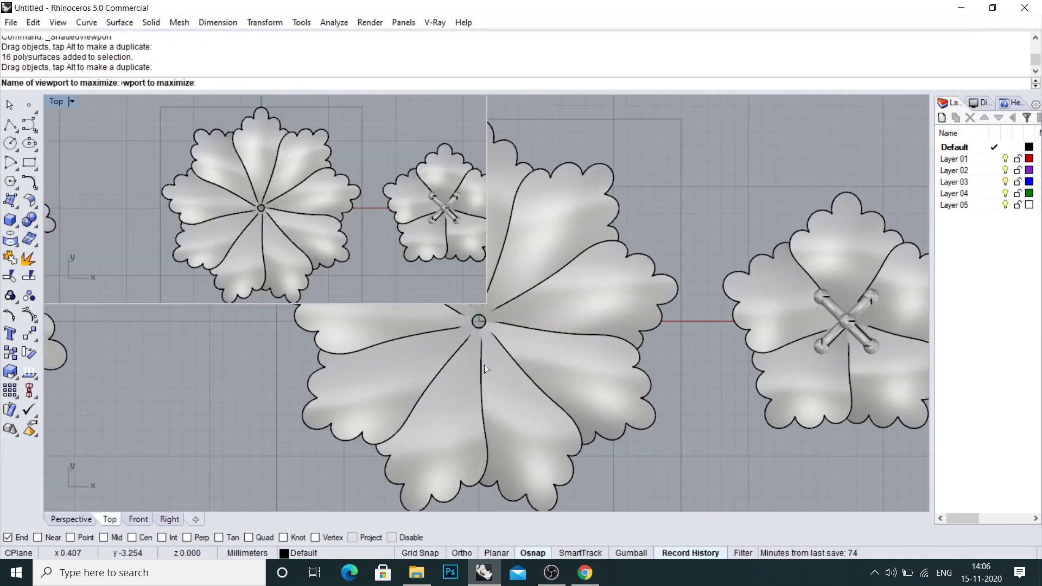
right_click_drag(541, 340, 516, 418)
scroll(501, 347, "down", 6)
- Undo the last two moves of the petal rings and view the whole flower in perspective
key("ctrl+z")
key("ctrl+z")
key("Escape")
scroll(602, 363, "up", 6)
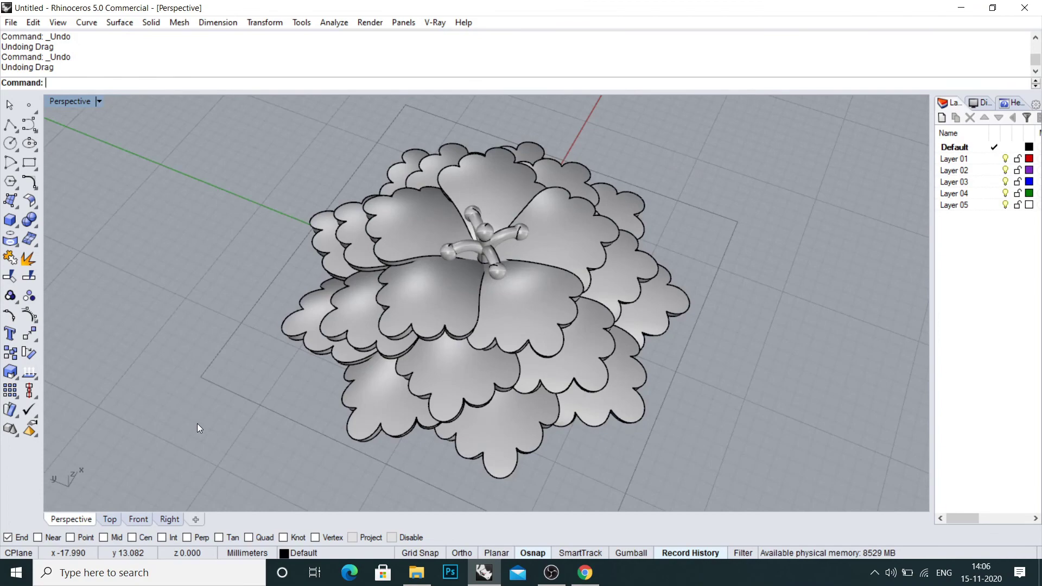
right_click_drag(279, 394, 504, 341)
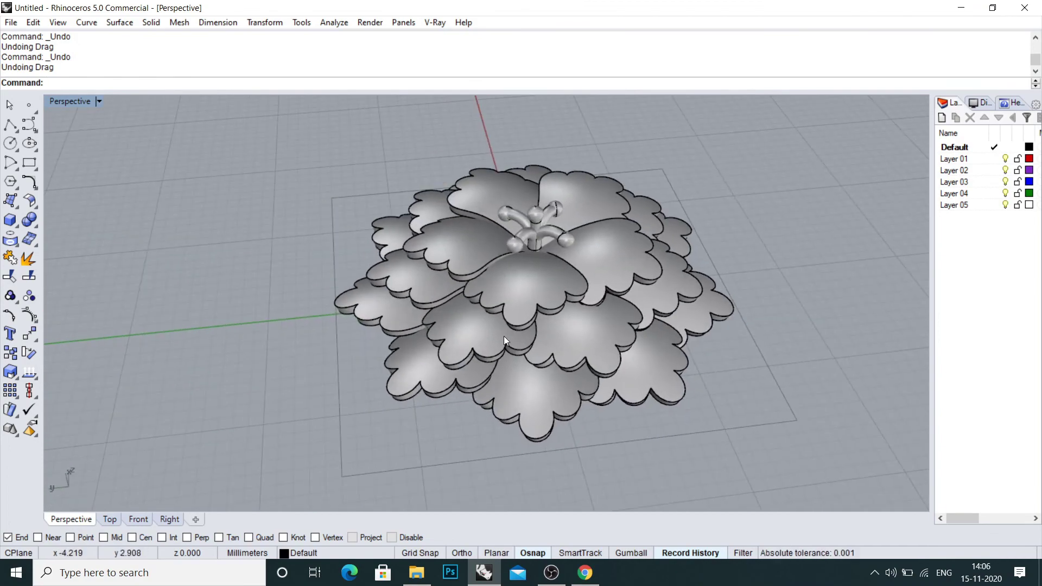